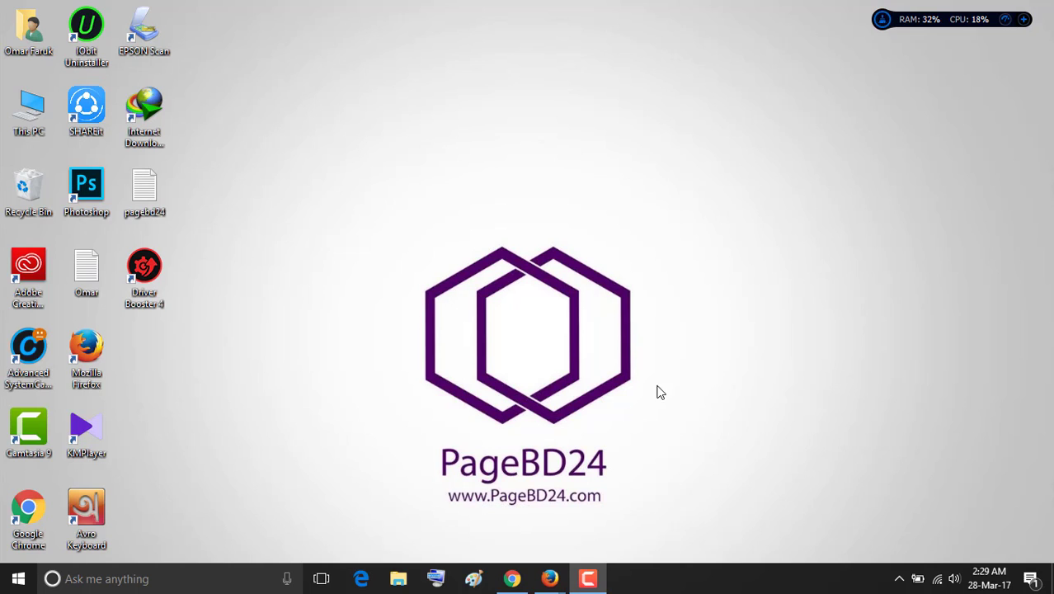
Restore and maximize Chrome, then load youtube.com from the address bar.
mouse_move(512, 578)
click(510, 544)
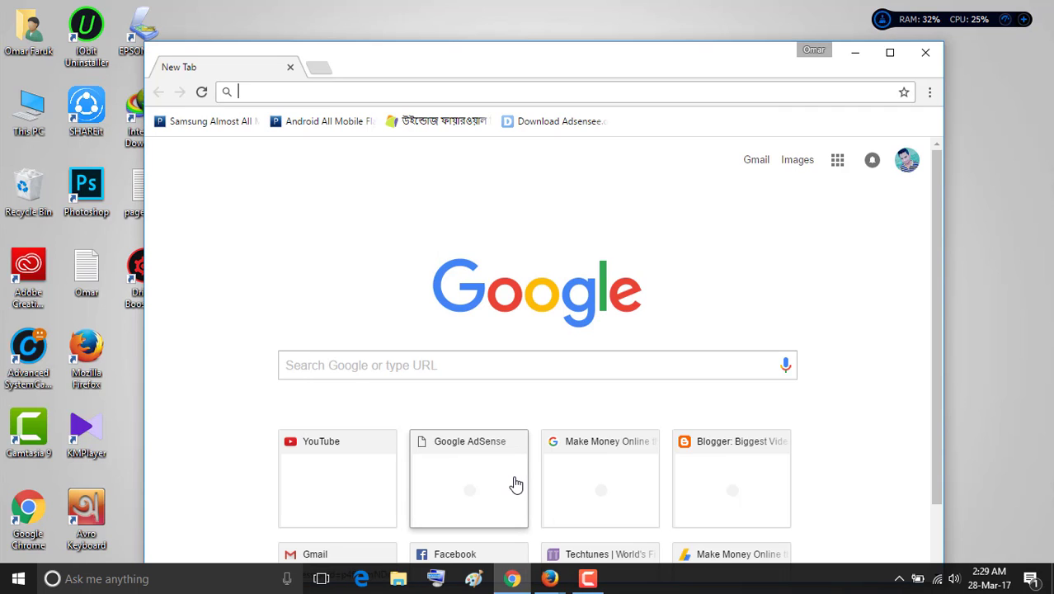
click(890, 52)
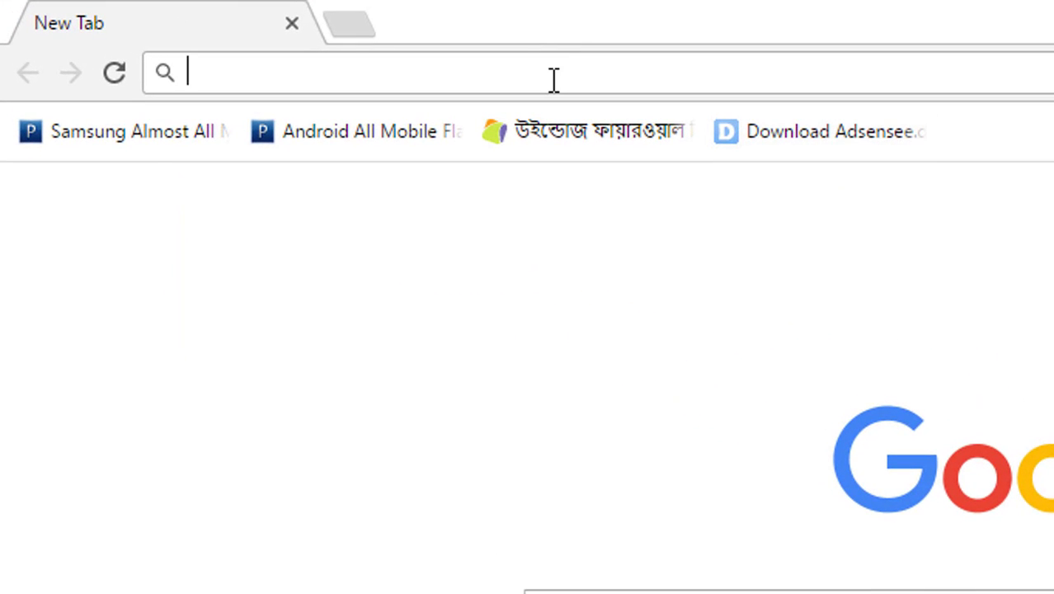
text(YOUtube.com)
key(Return)
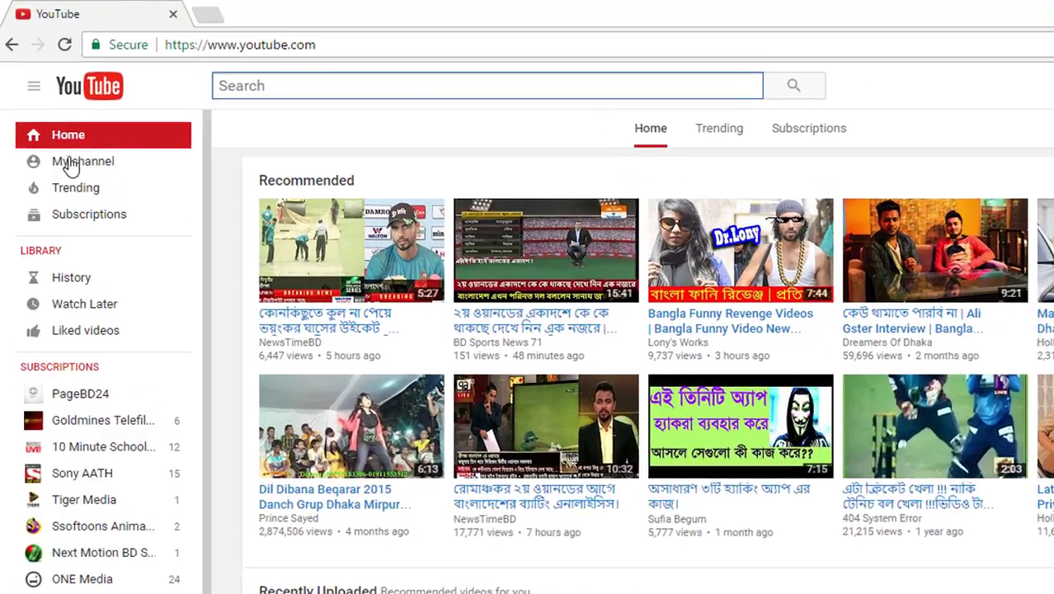
Go to the Videos Capsule channel page via My channel, glancing at the account menu.
click(70, 161)
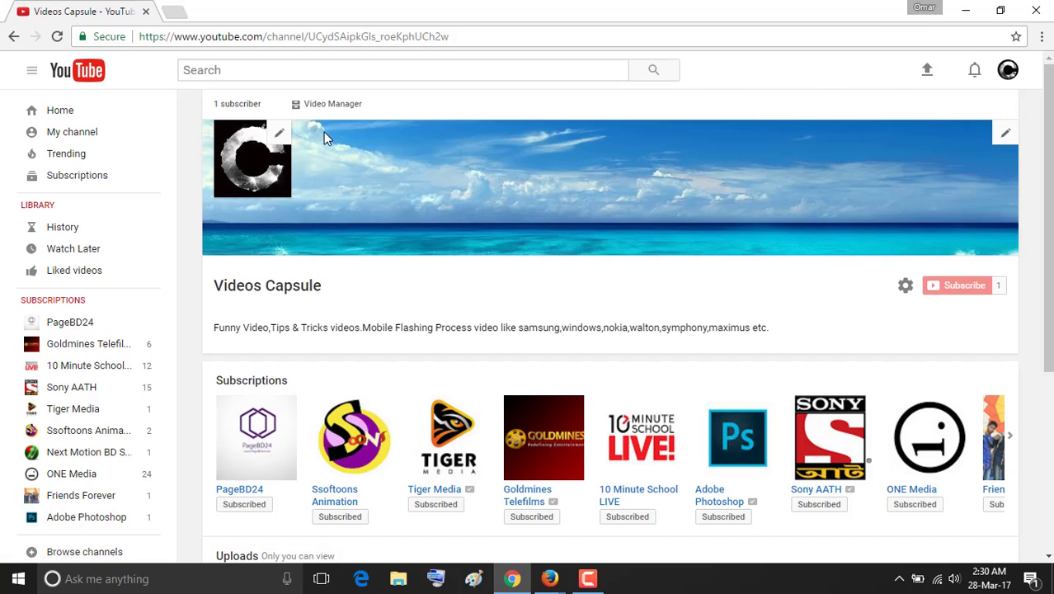
click(1008, 69)
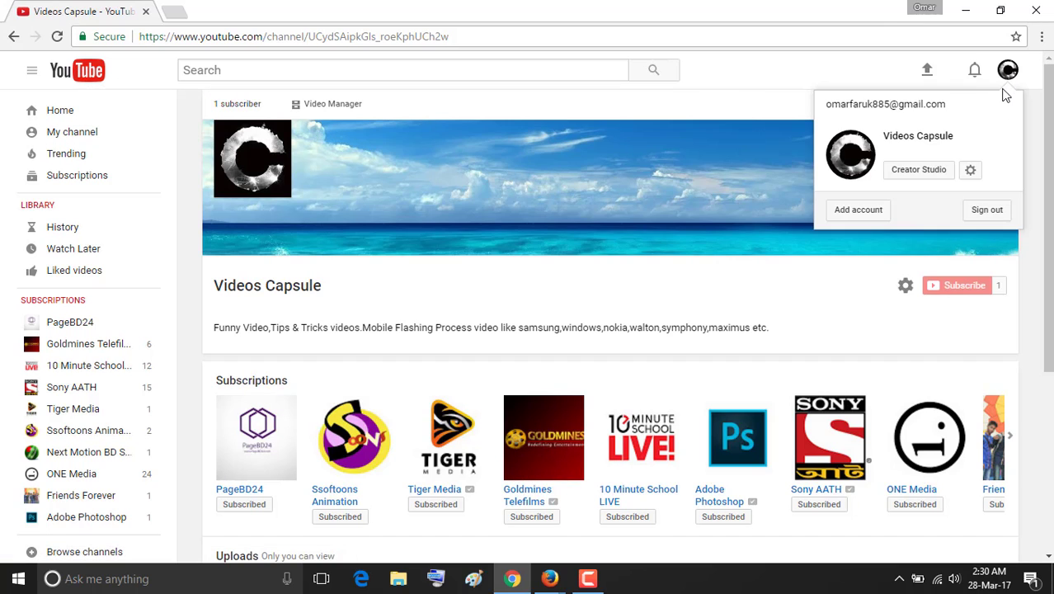
click(563, 110)
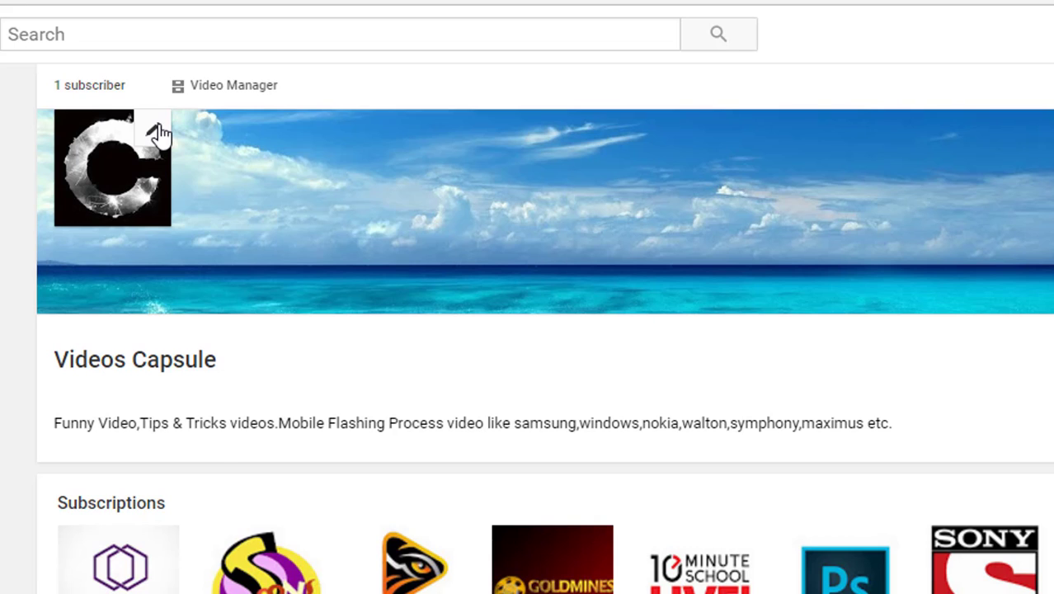
Open the channel icon editor in Google About me, cancel the photo upload, and return to YouTube.
click(156, 131)
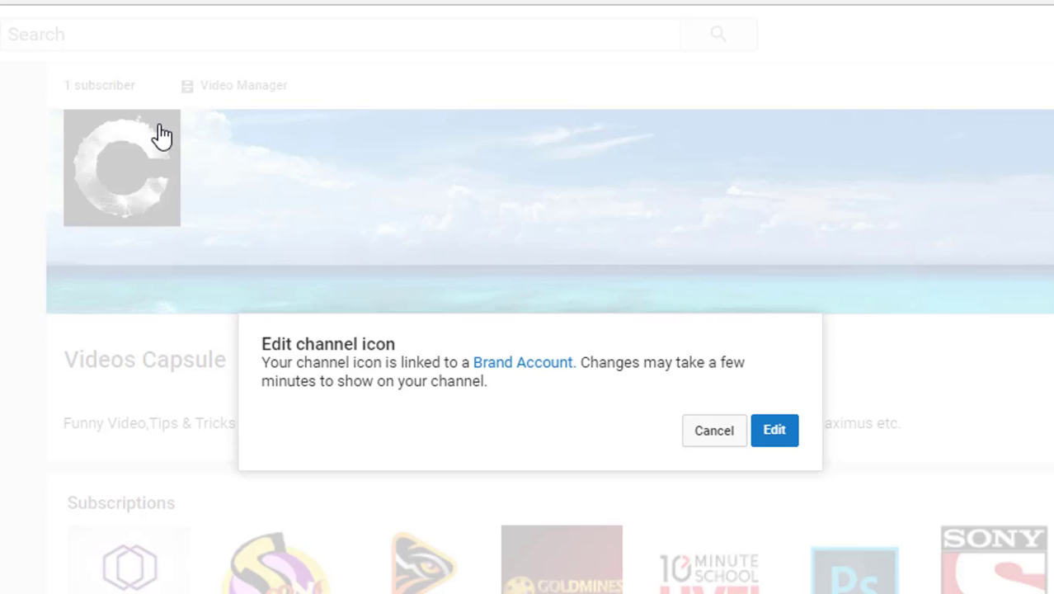
click(765, 419)
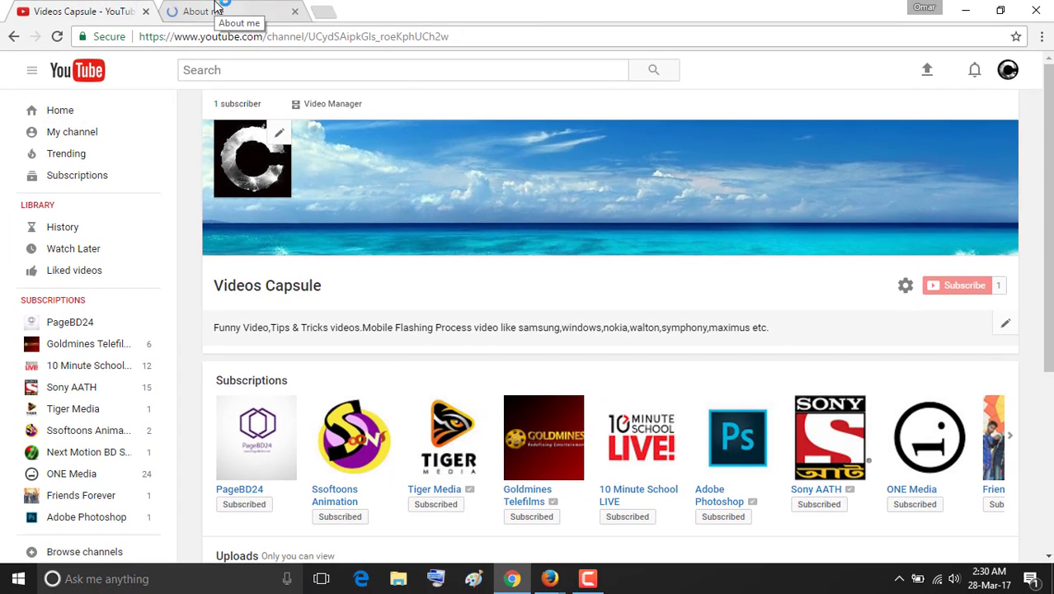
click(216, 10)
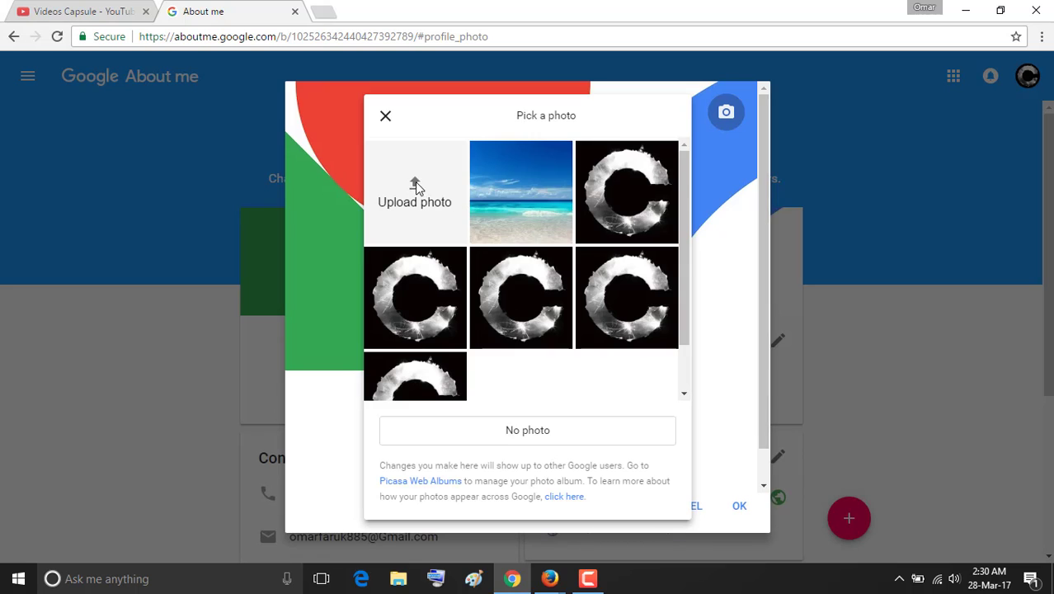
click(416, 188)
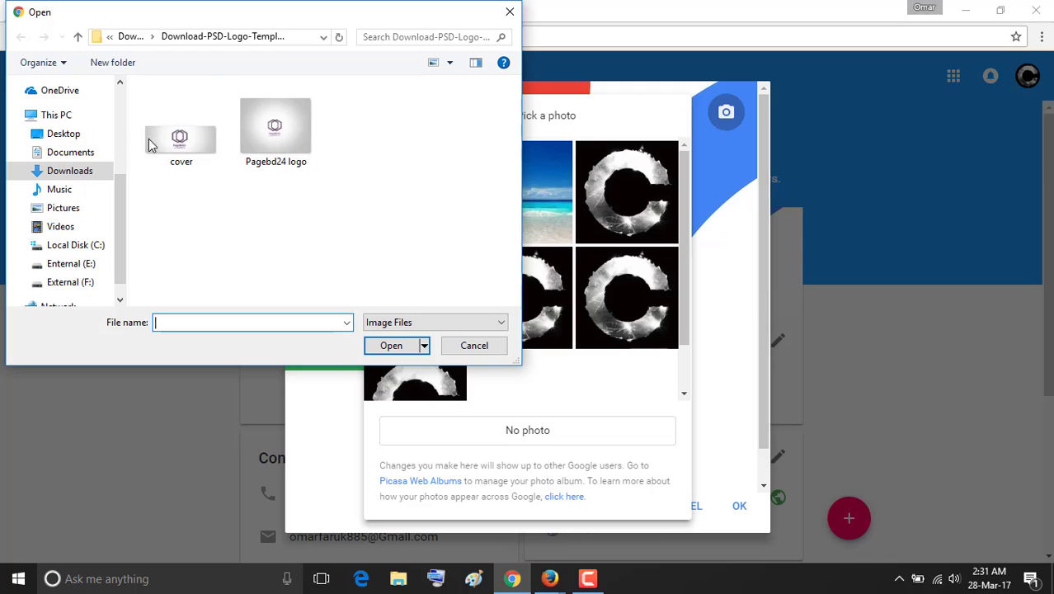
click(509, 12)
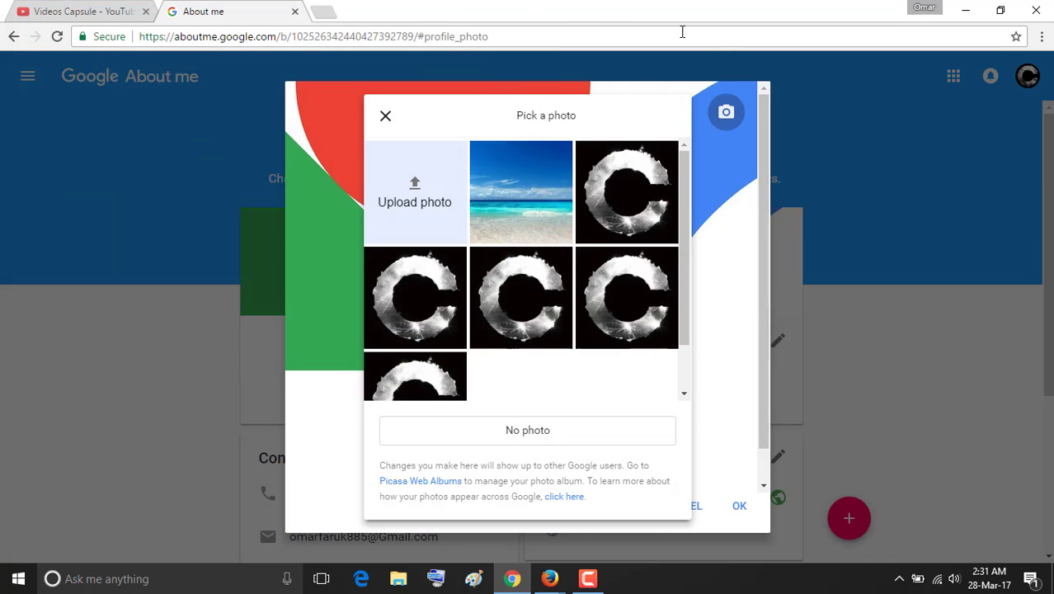
click(385, 115)
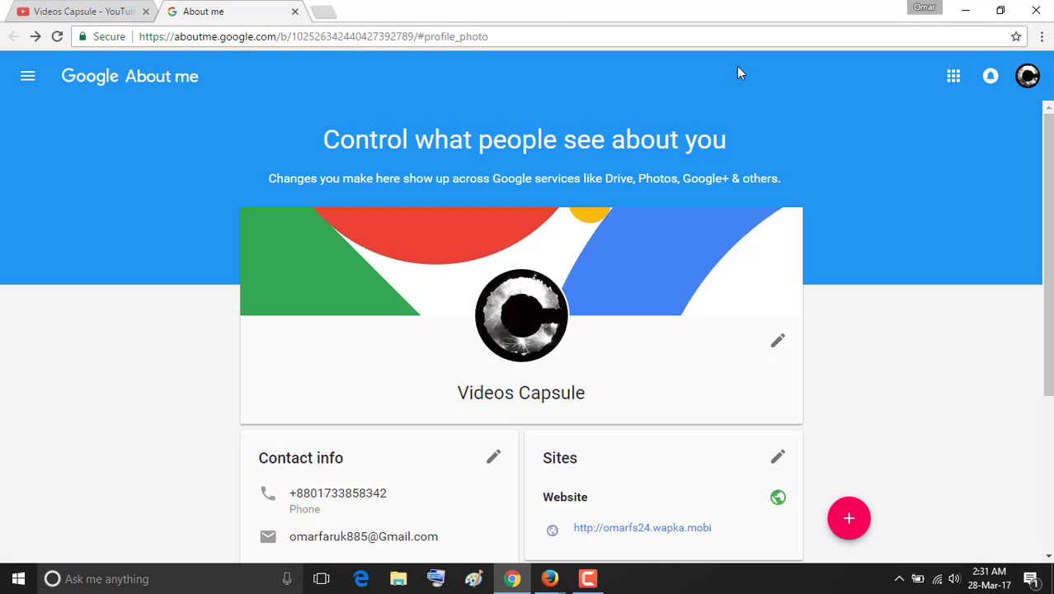
click(107, 15)
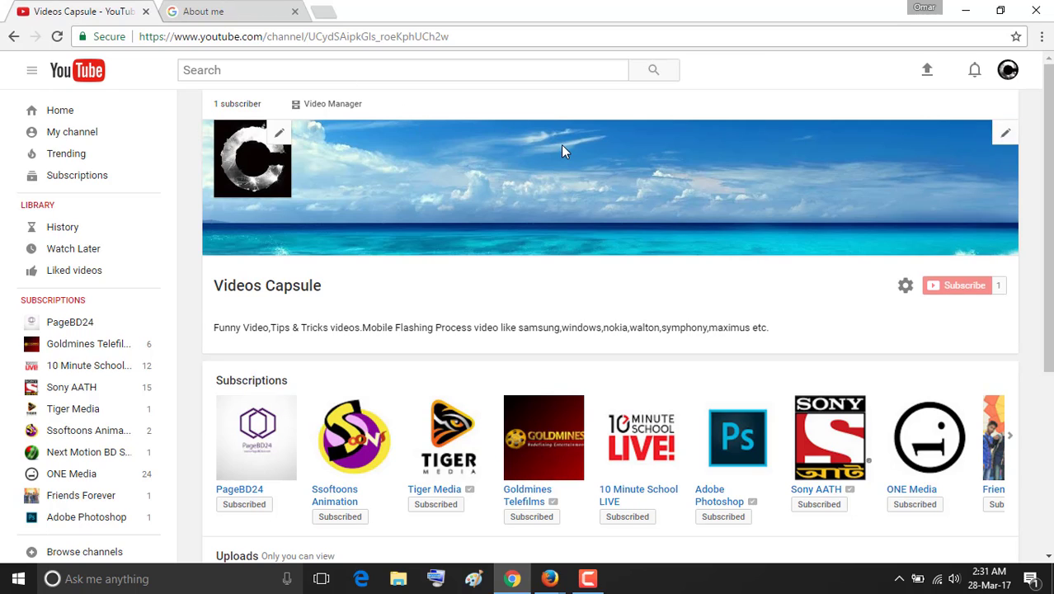
Open the Edit channel art upload window, then switch to the blank Paint canvas.
click(1000, 138)
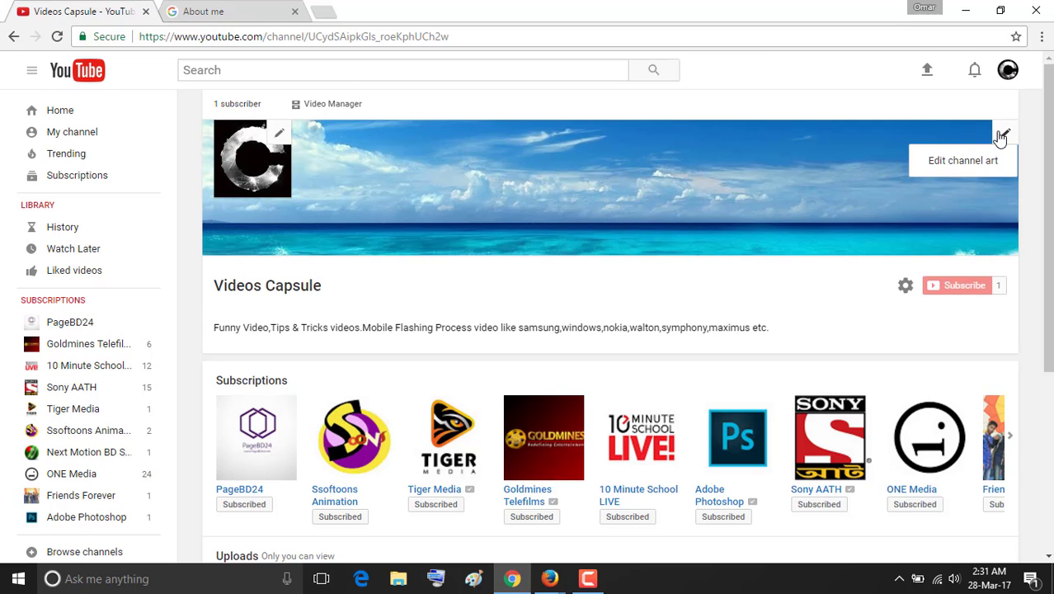
click(965, 165)
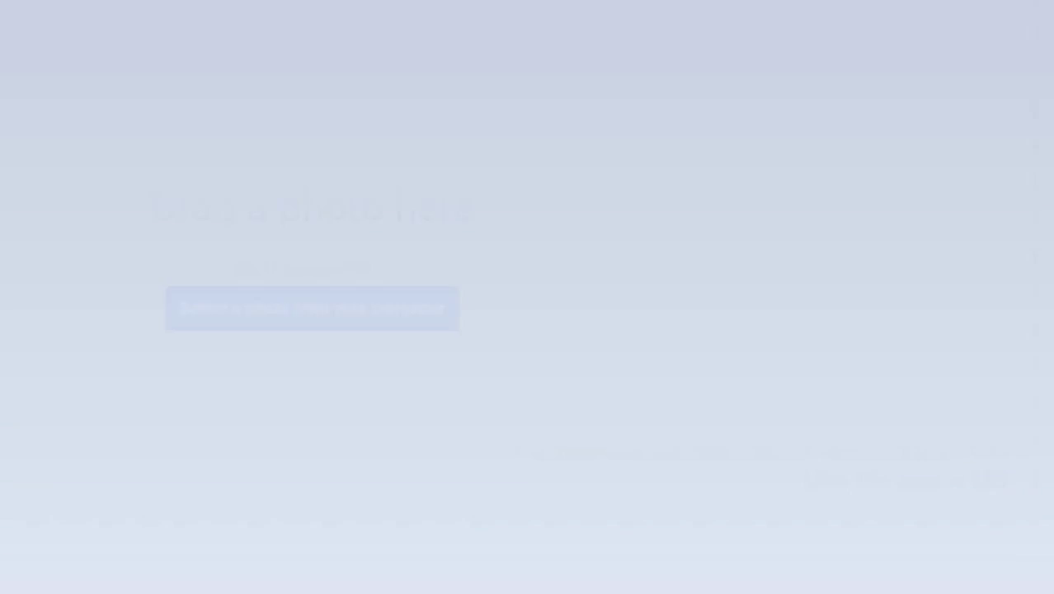
click(231, 552)
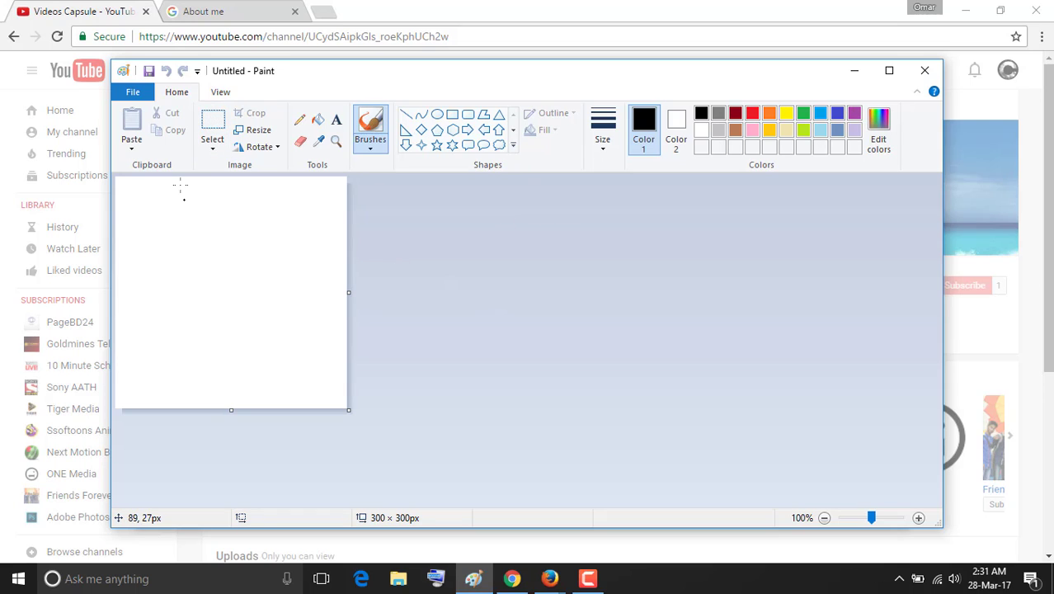
Open the 61xAc5ZUvXL Focusrite audio interface photo (1024 × 768) in Paint.
click(133, 91)
click(159, 151)
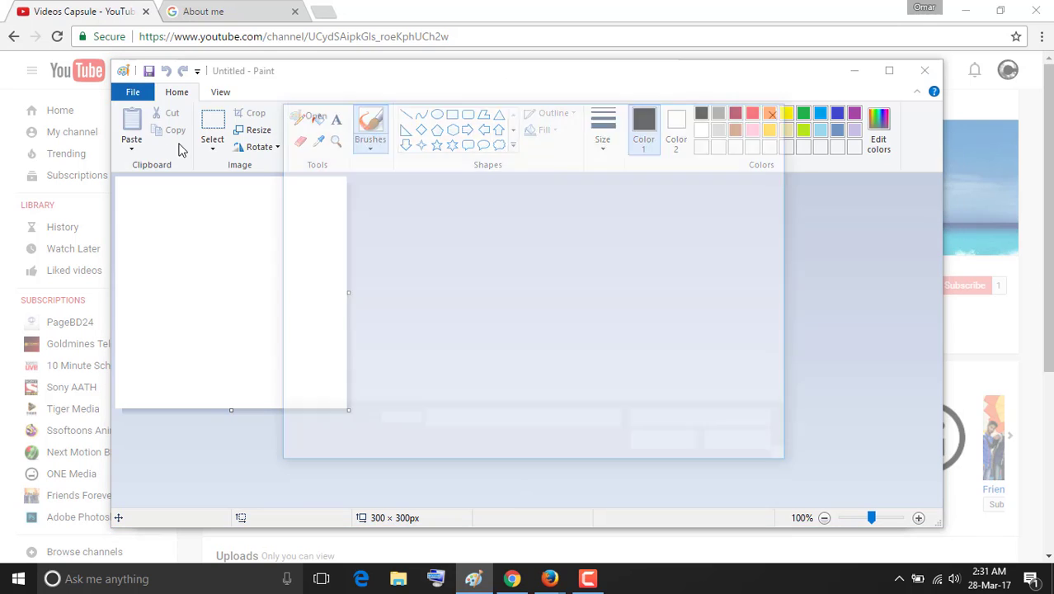
double_click(540, 246)
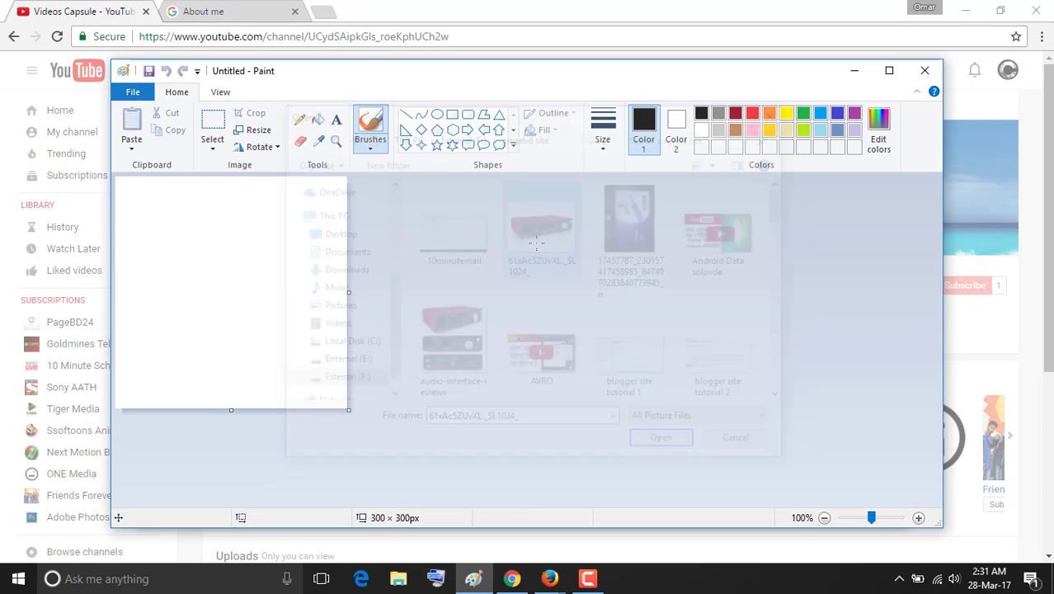
scroll(642, 272, down, 3)
scroll(641, 298, up, 3)
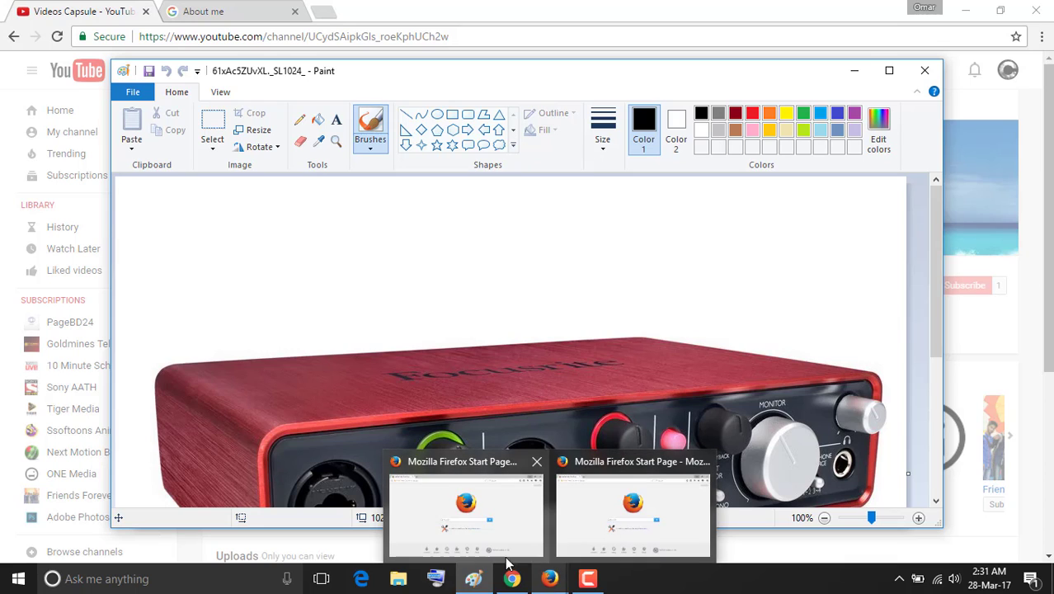
Close YouTube's Channel art upload window and bring the Paint image back to the front.
click(505, 540)
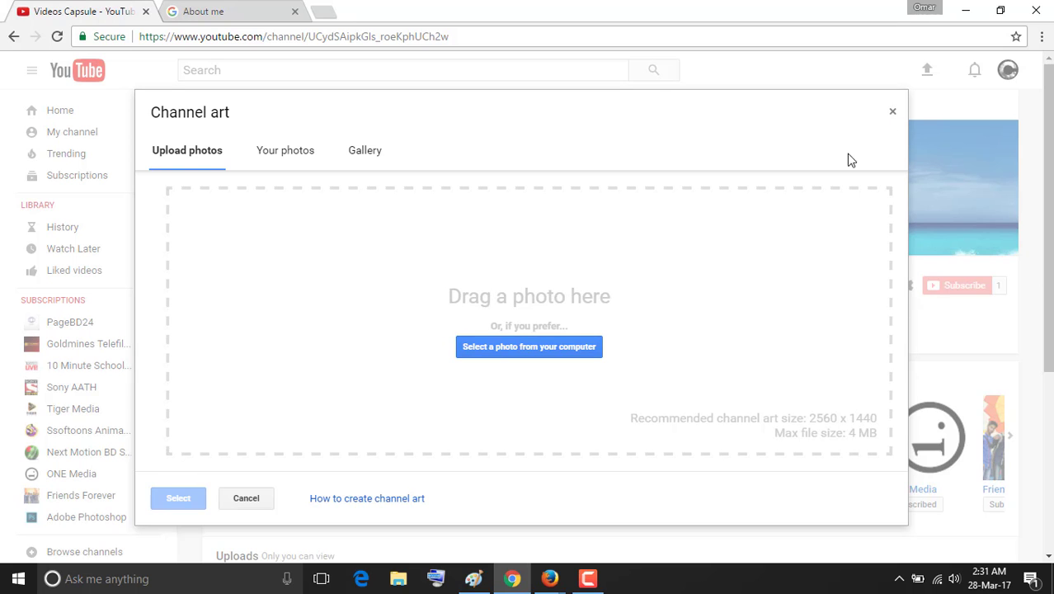
mouse_move(473, 580)
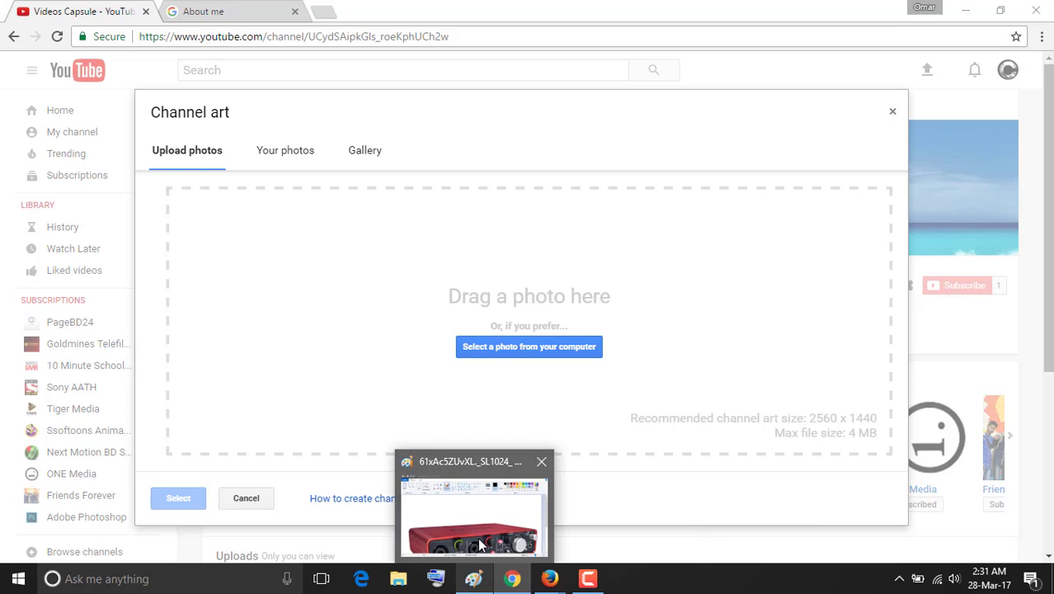
click(481, 545)
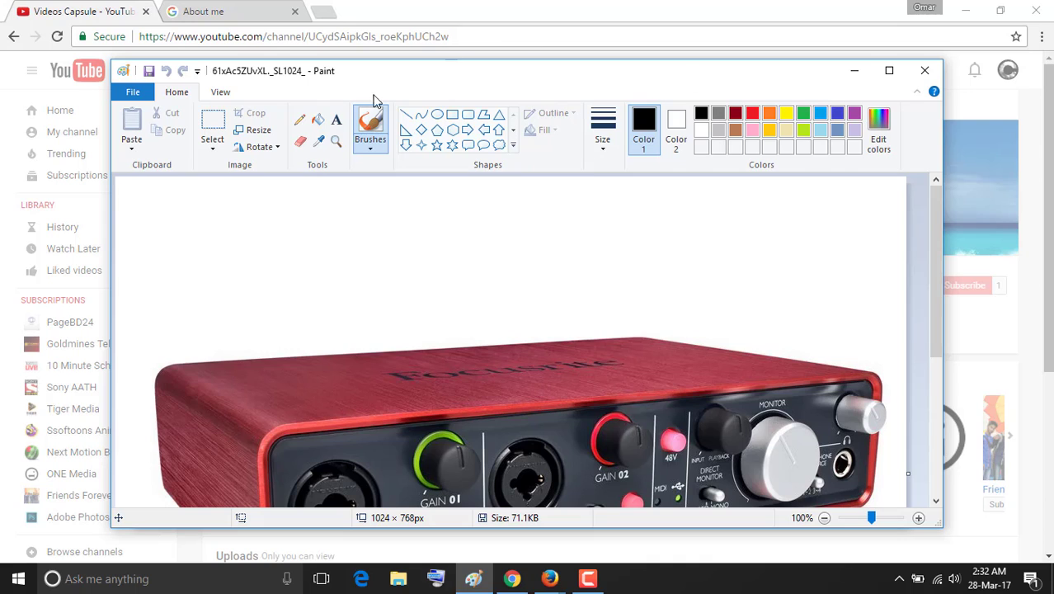
click(137, 583)
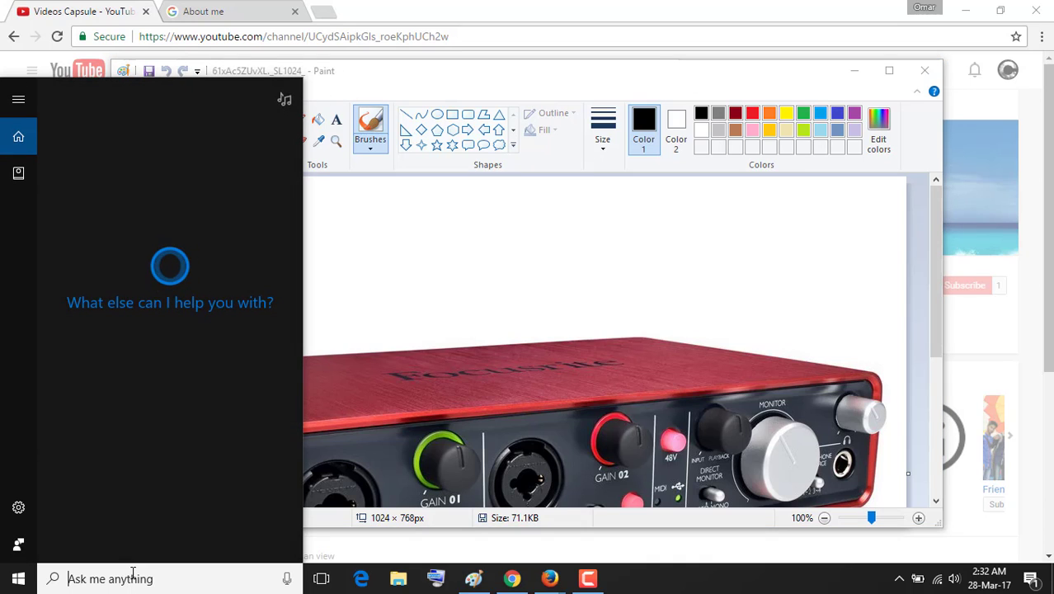
text(pAINT)
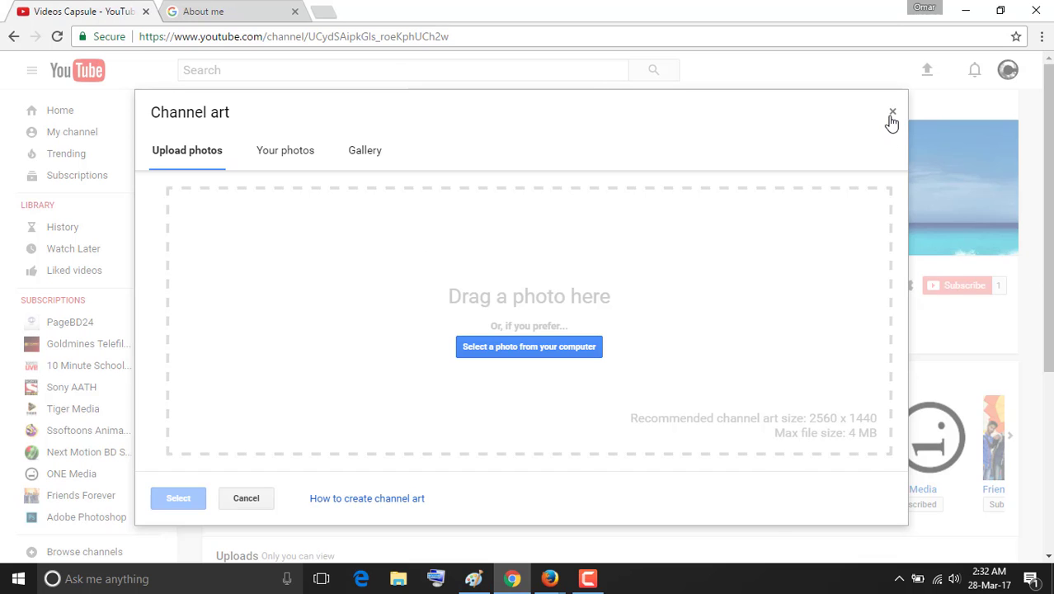
click(892, 112)
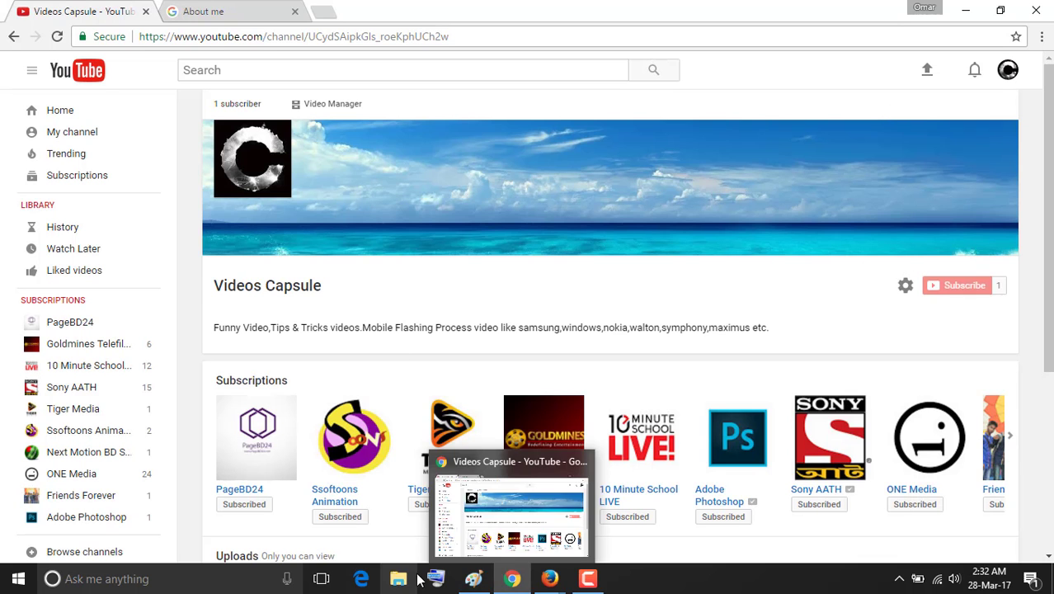
mouse_move(474, 577)
click(475, 545)
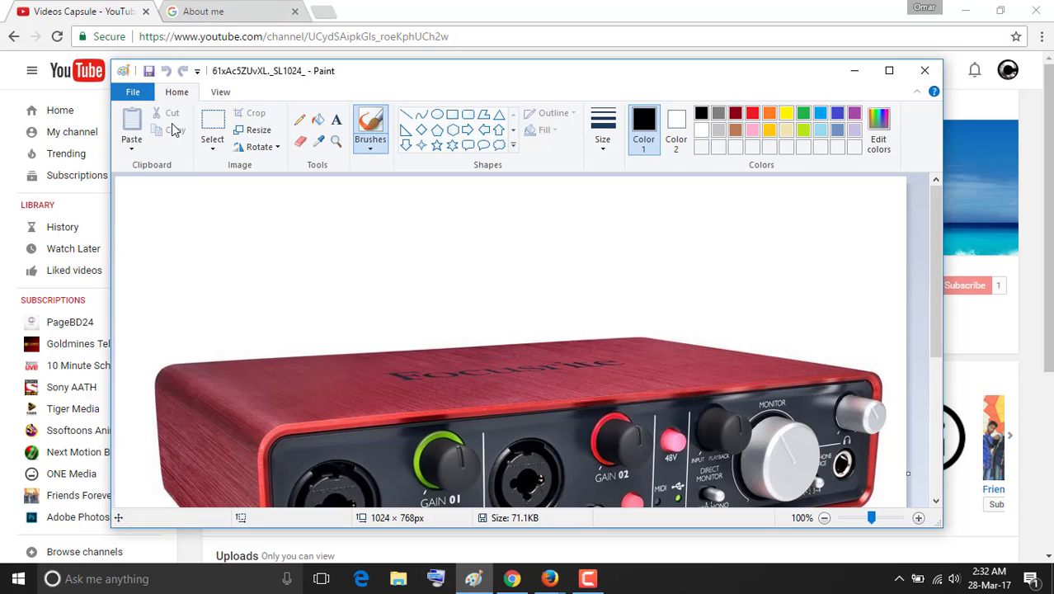
Resize the image to 1920 × 1440 pixels, then close Paint discarding the changes.
click(259, 132)
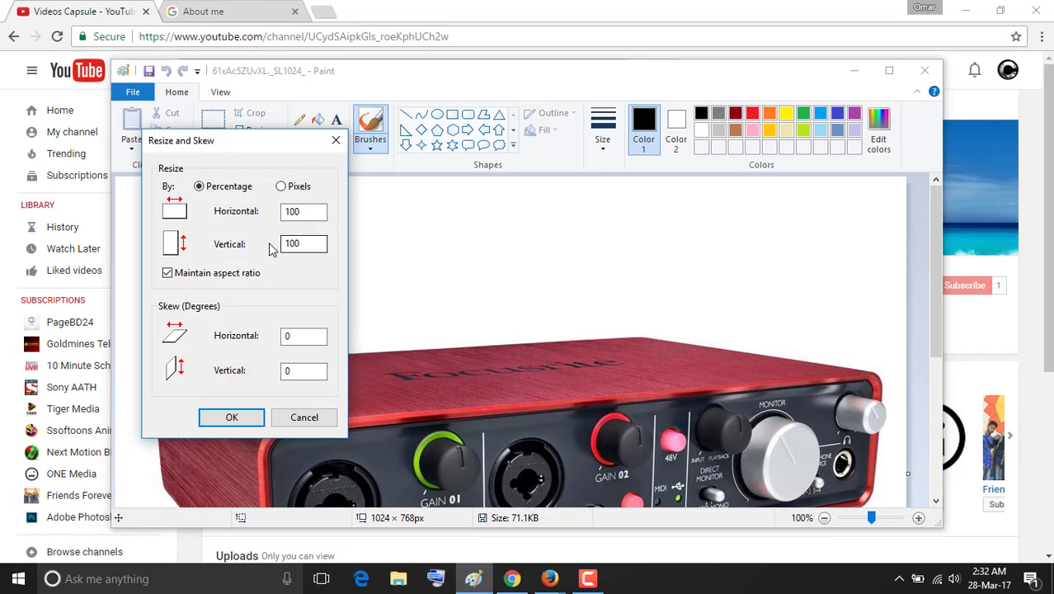
click(305, 212)
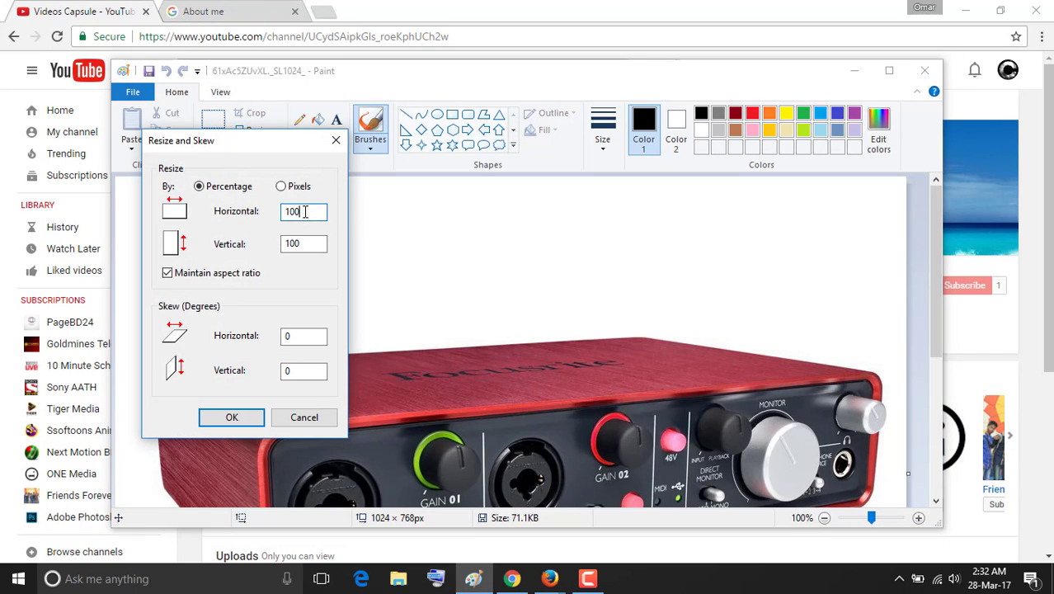
key(BackSpace)
key(BackSpace)
key(BackSpace)
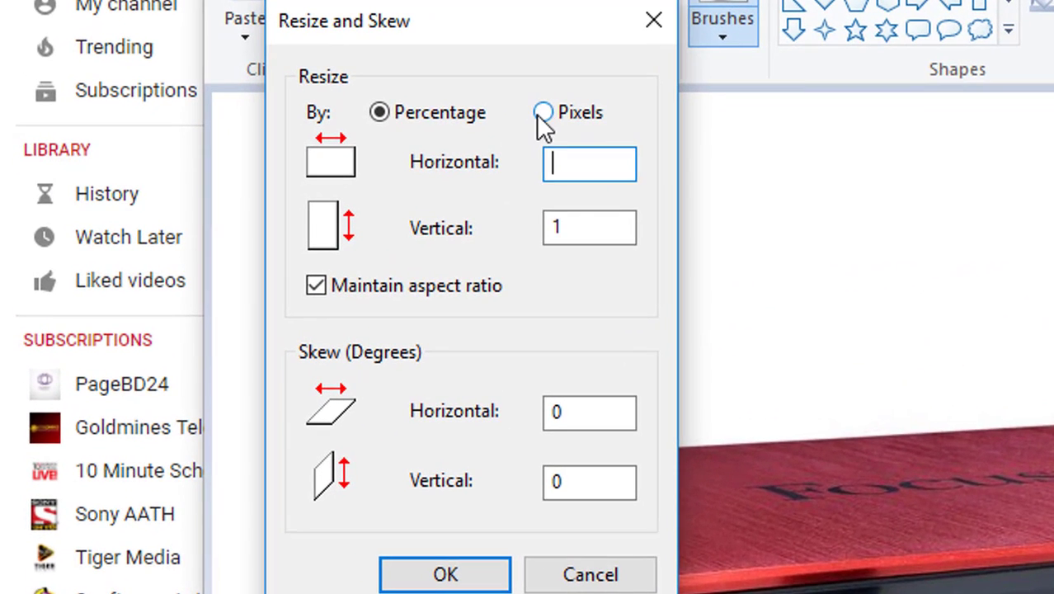
click(281, 186)
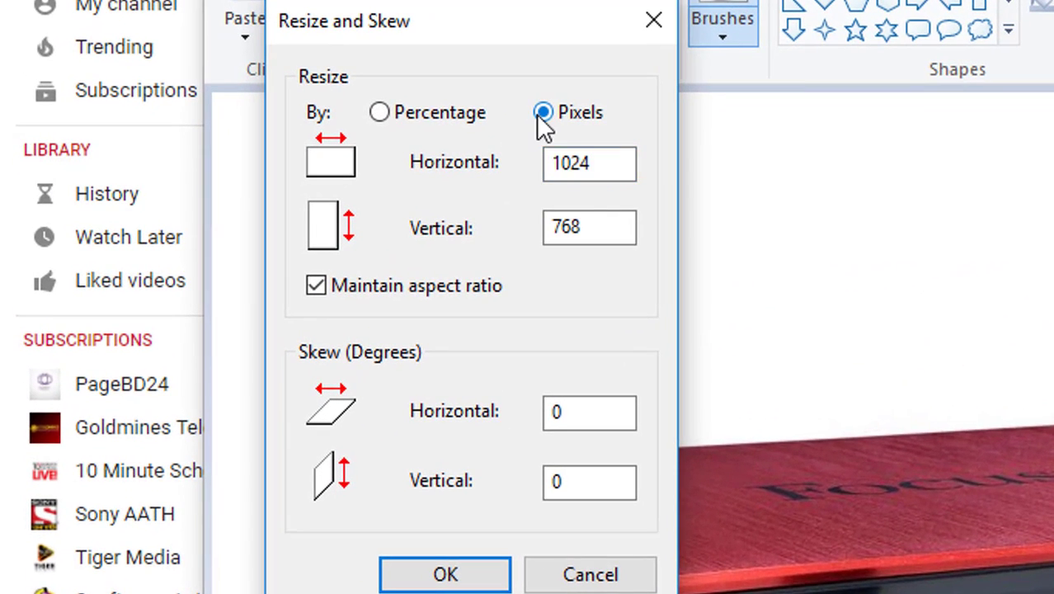
click(610, 168)
key(BackSpace)
key(BackSpace)
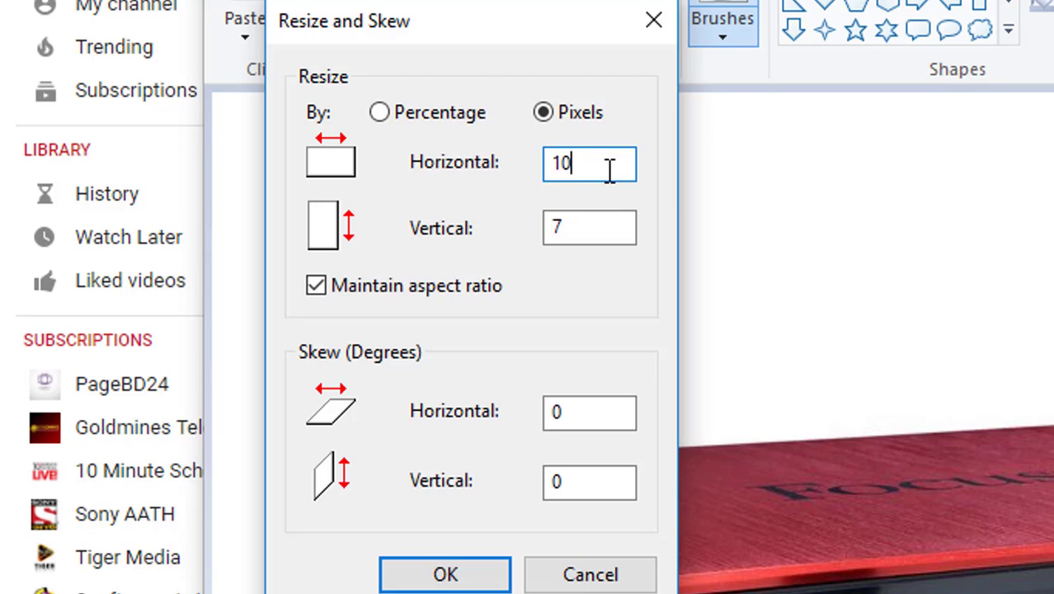
key(BackSpace)
key(BackSpace)
text(1)
key(BackSpace)
text(2560)
click(597, 228)
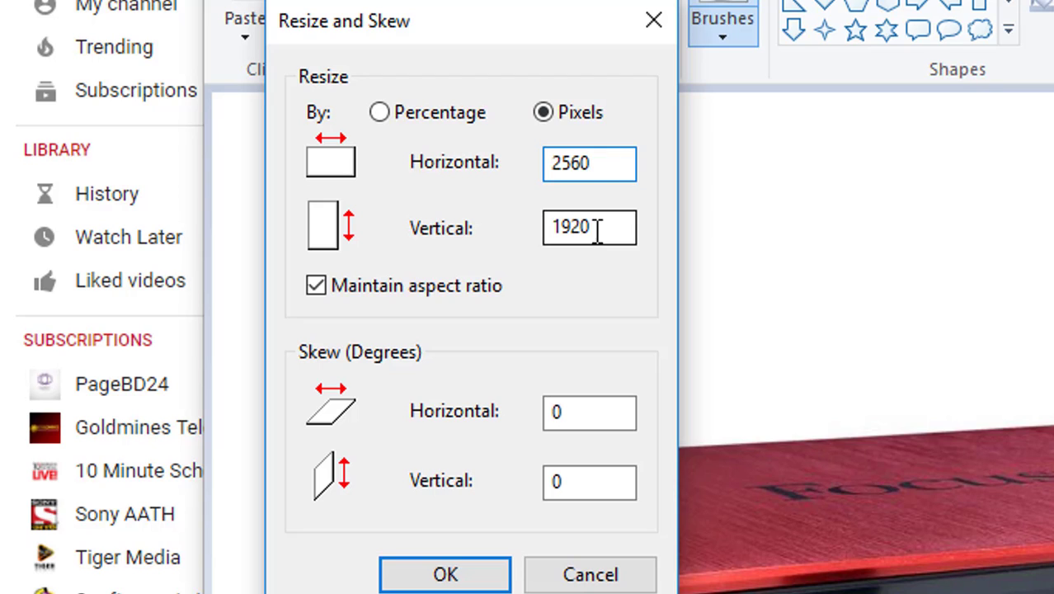
key(BackSpace)
key(BackSpace)
key(BackSpace)
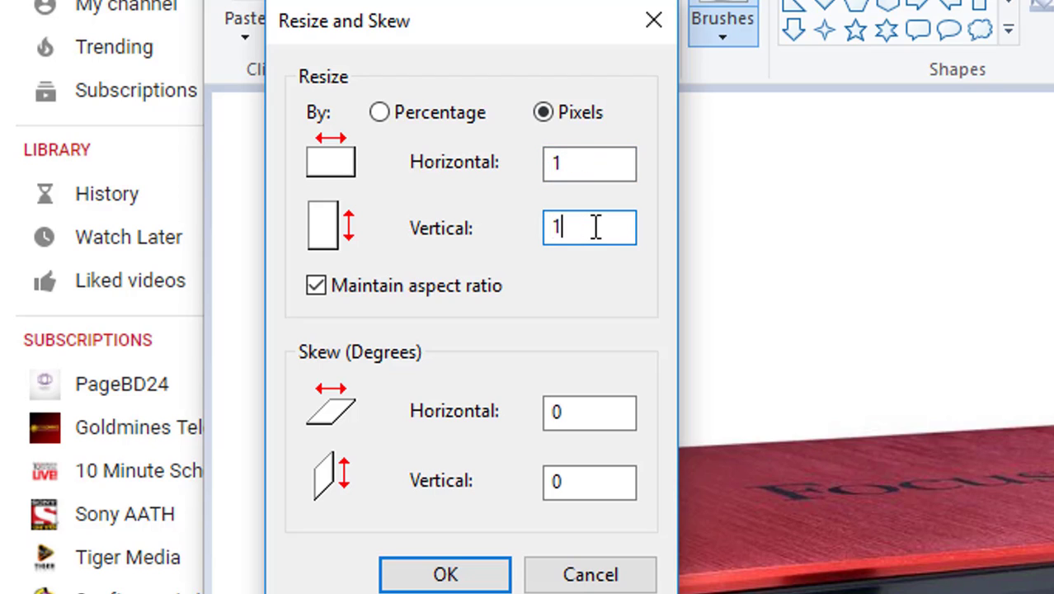
text(440)
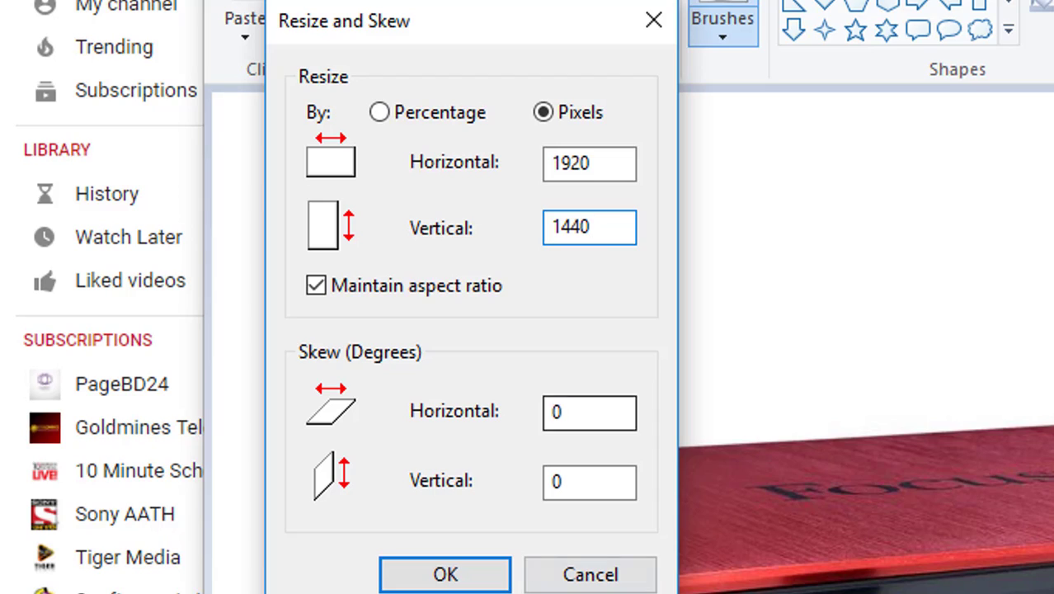
click(489, 572)
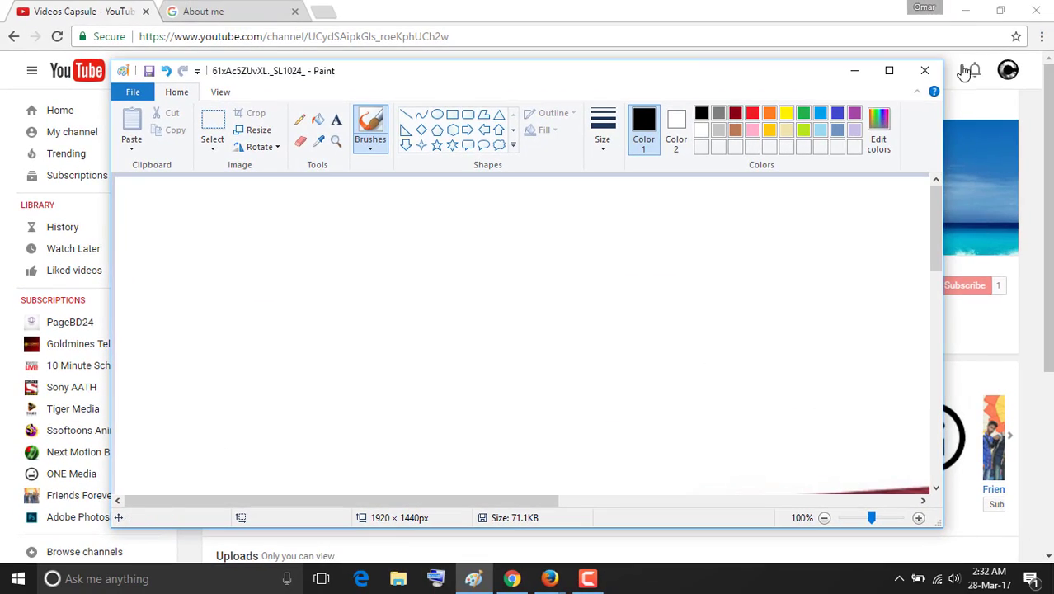
click(924, 70)
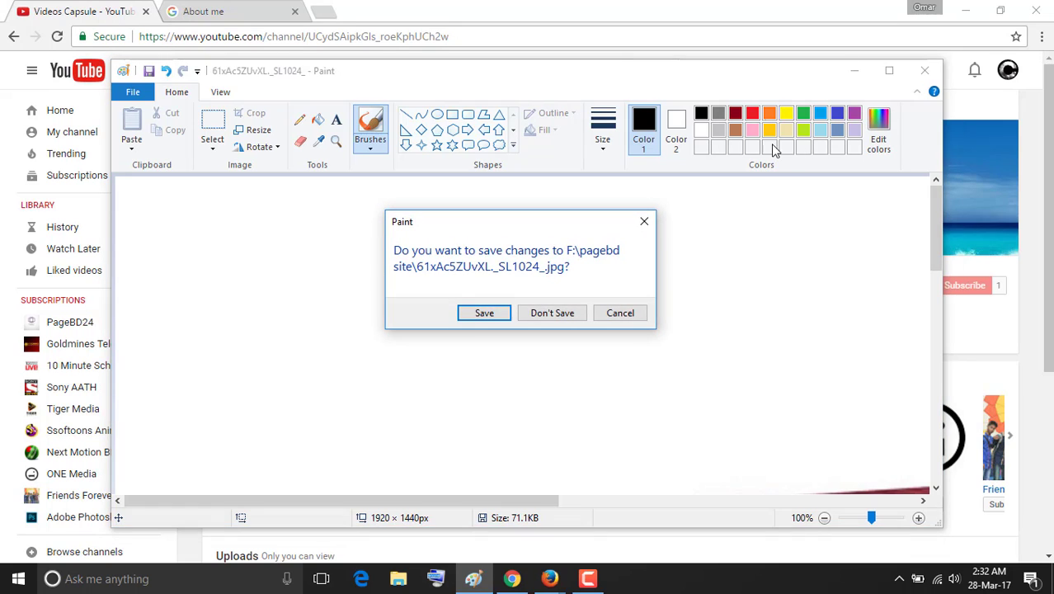
click(552, 313)
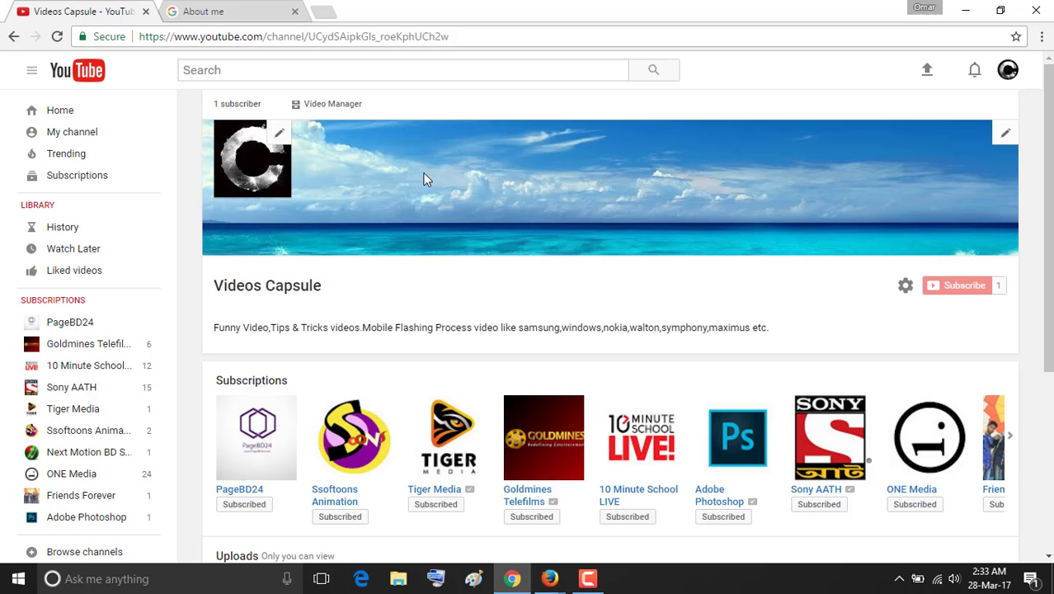
scroll(425, 179, down, 2)
scroll(439, 172, up, 2)
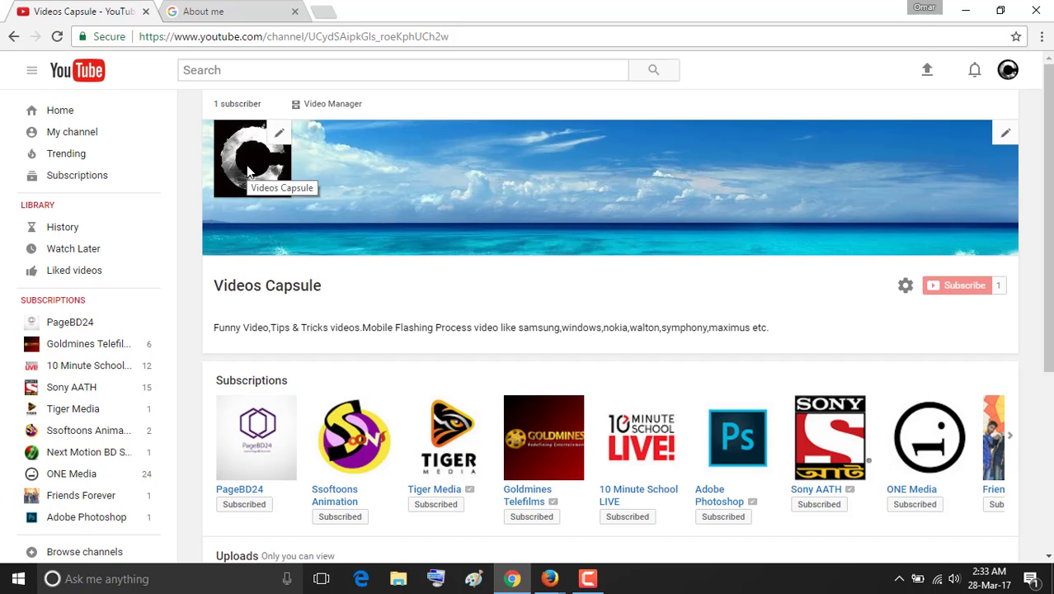
click(132, 116)
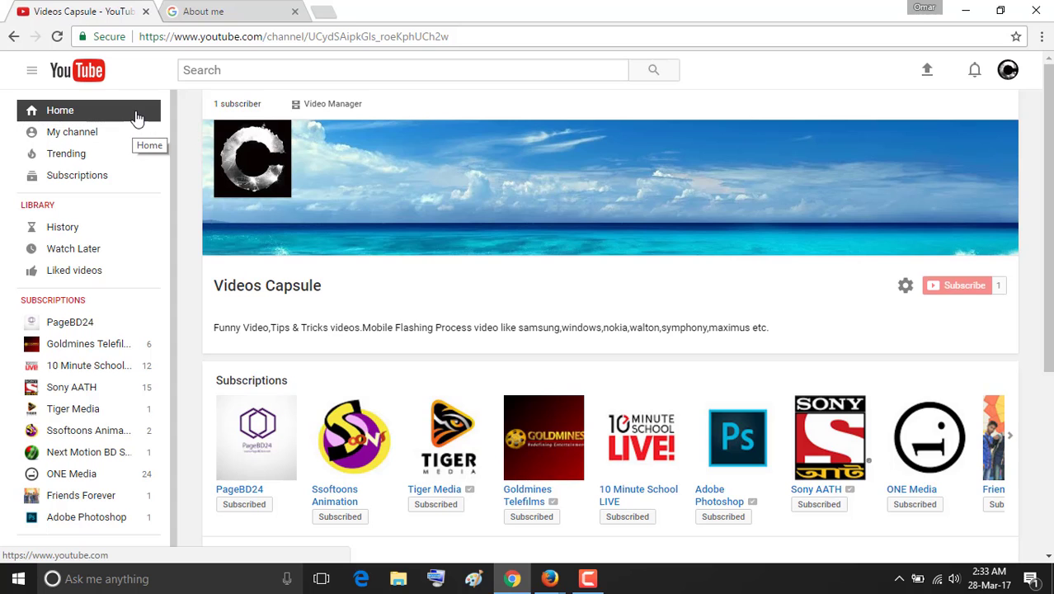
Open Creator Studio from the account menu and go to the channel's Status and features page.
click(1007, 72)
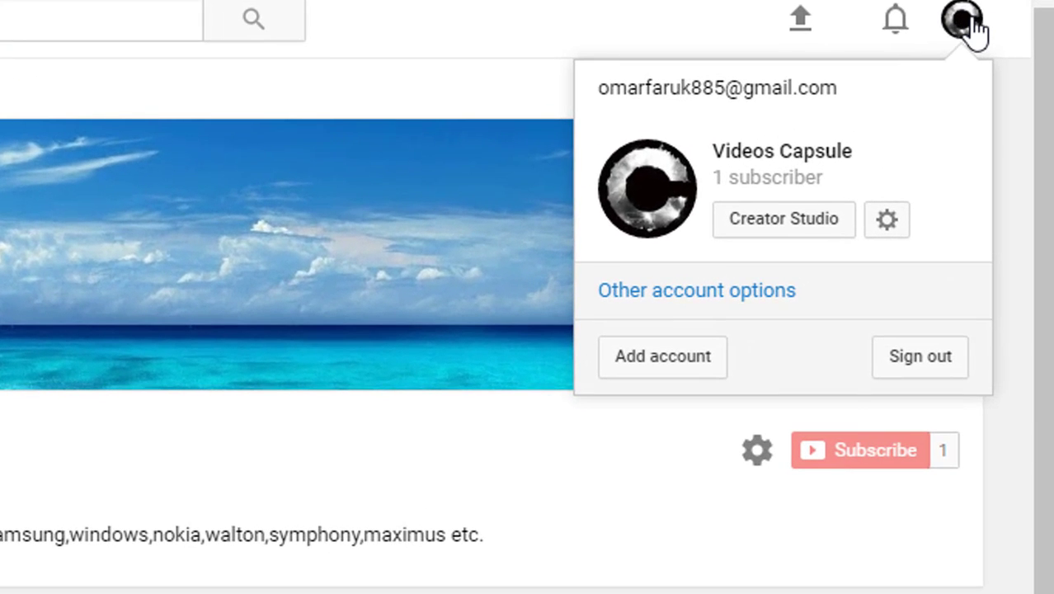
click(970, 21)
click(969, 22)
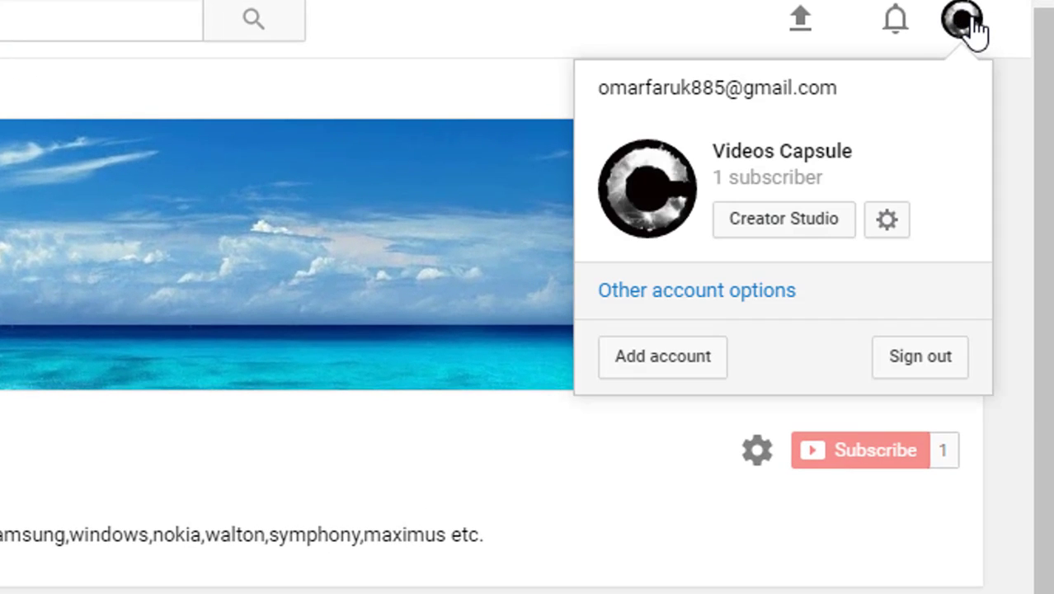
click(795, 227)
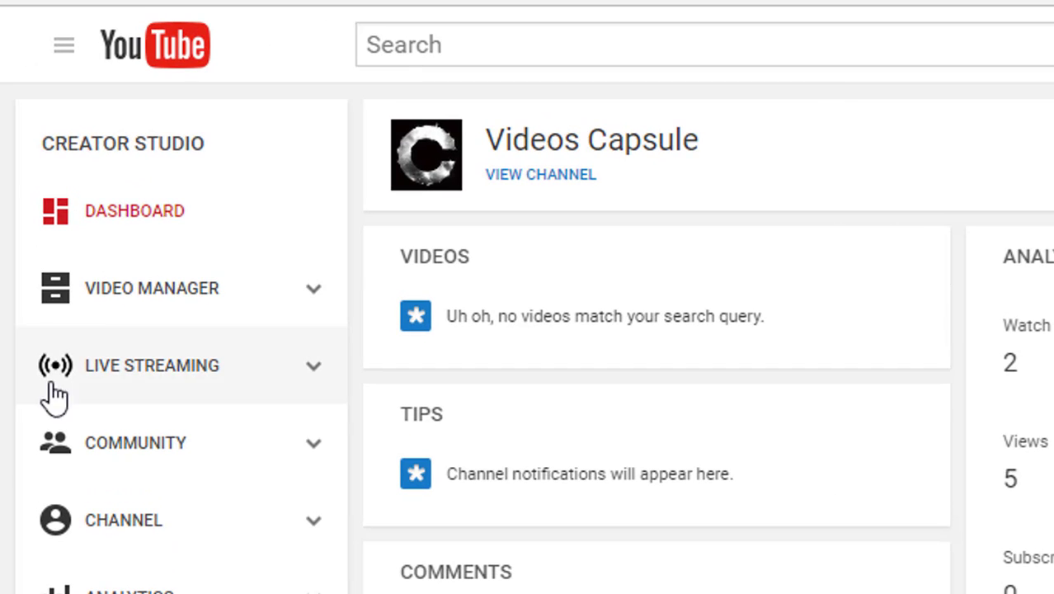
click(96, 522)
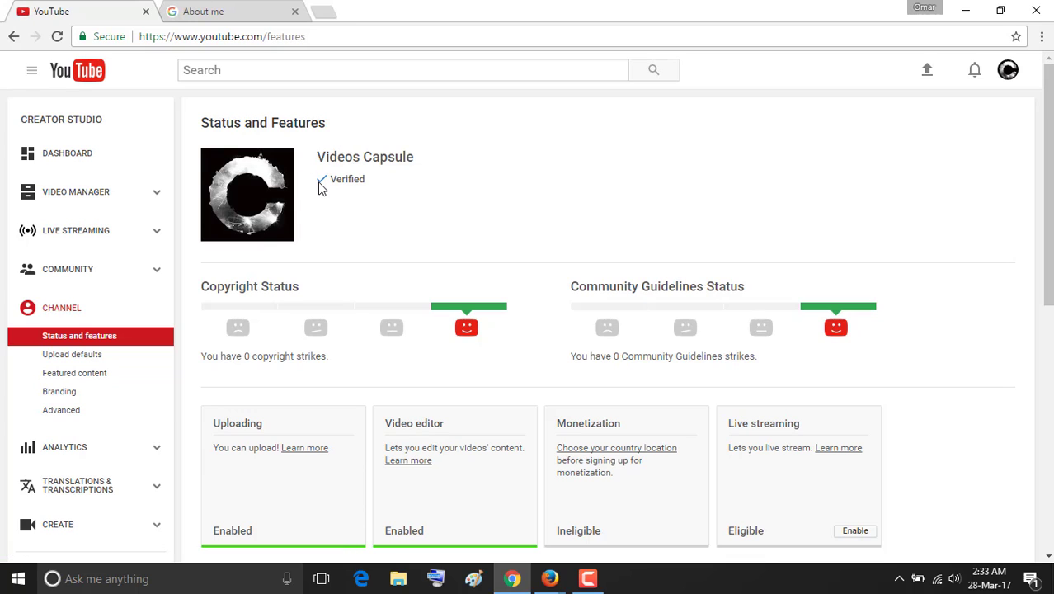
Review the channel's verified status and strikes, then go to the Advanced channel settings.
drag(315, 160, 388, 136)
click(423, 167)
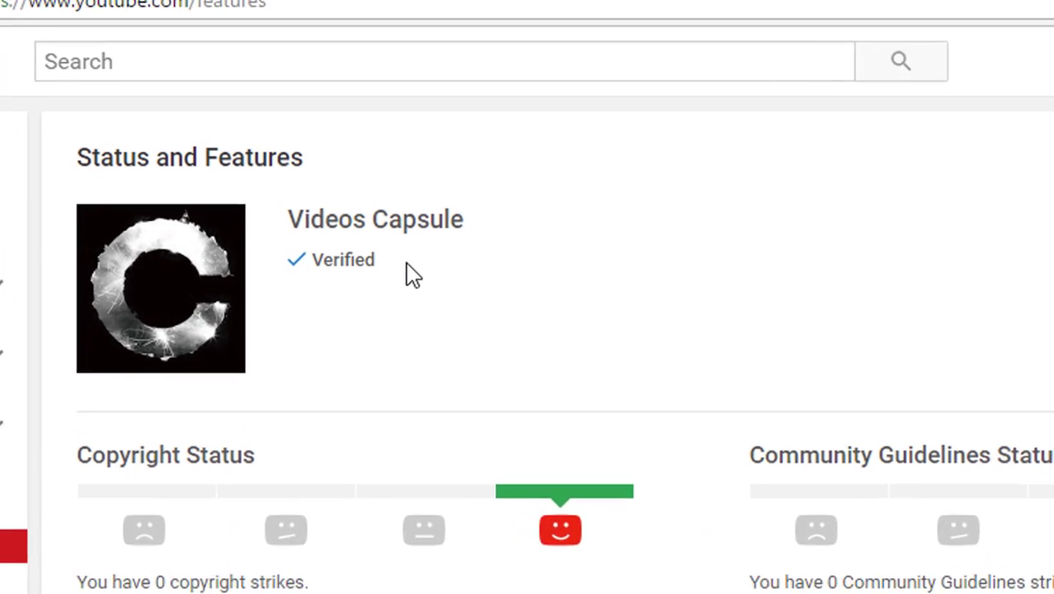
mouse_move(414, 245)
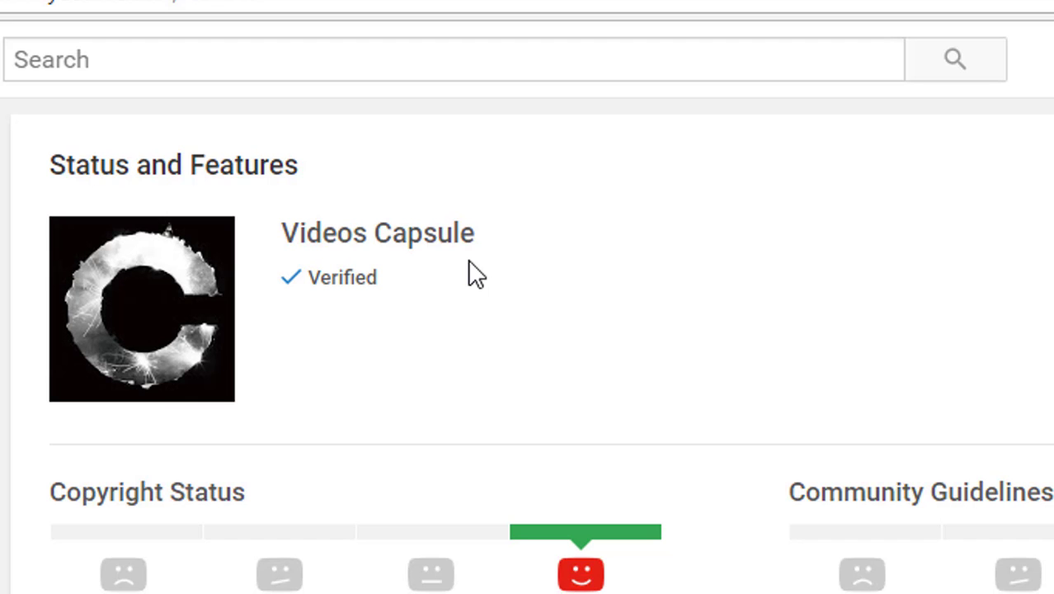
scroll(882, 520, down, 2)
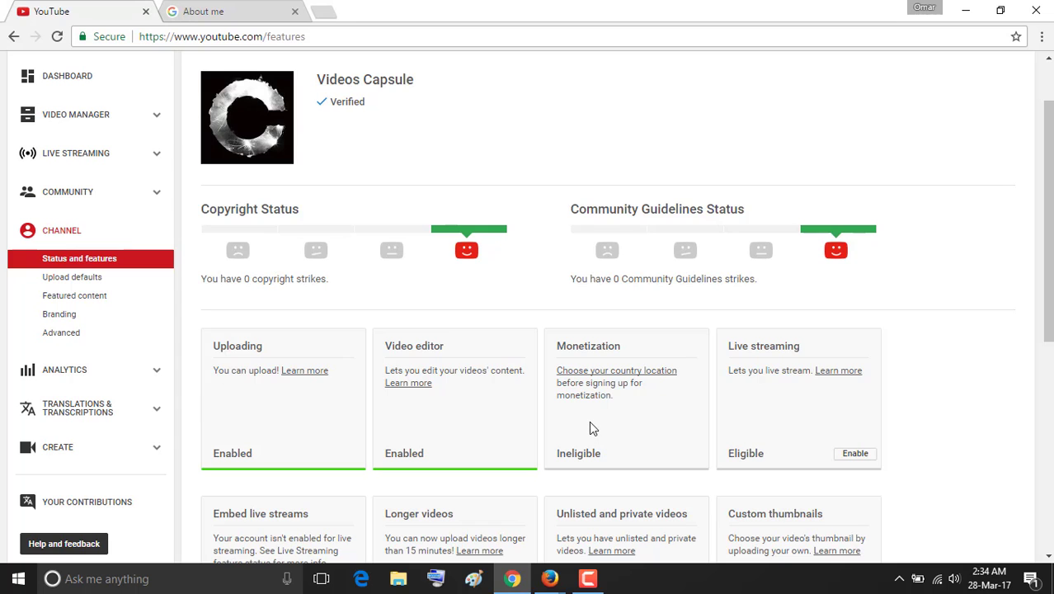
click(98, 337)
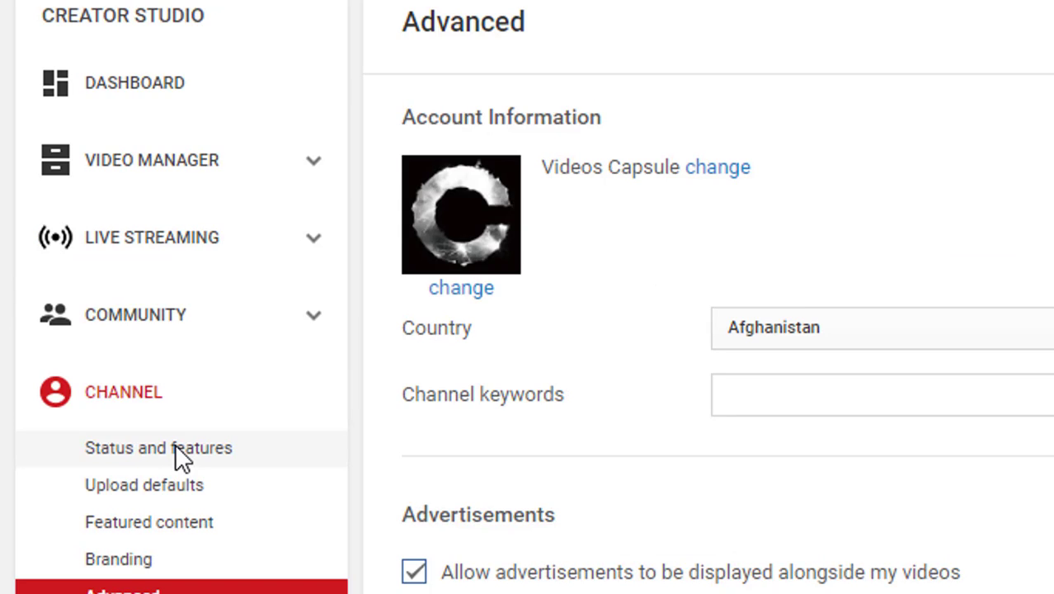
Set the channel's country to India in Advanced settings.
click(587, 277)
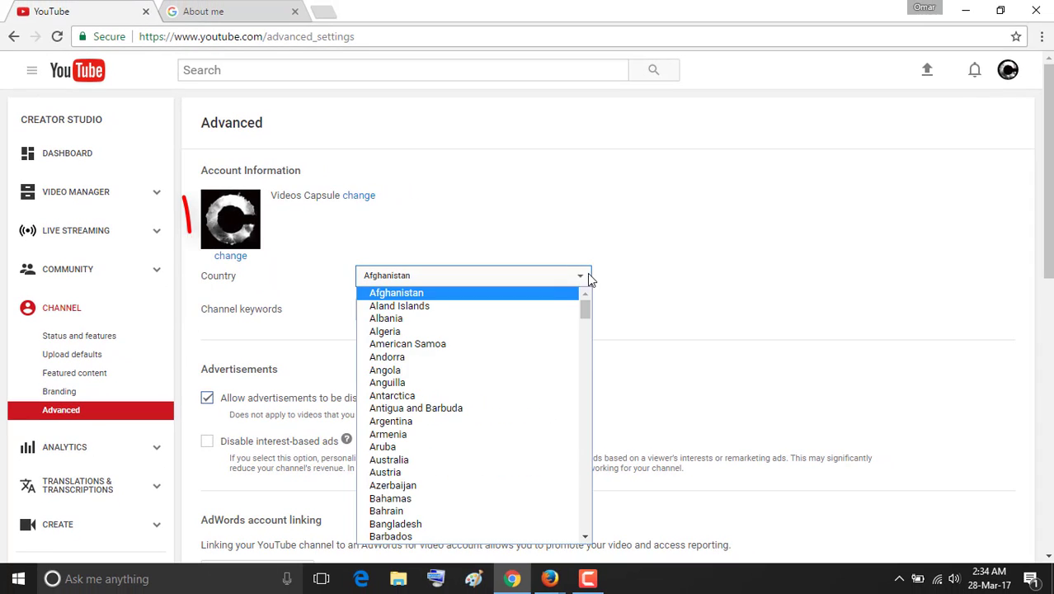
scroll(546, 326, down, 4)
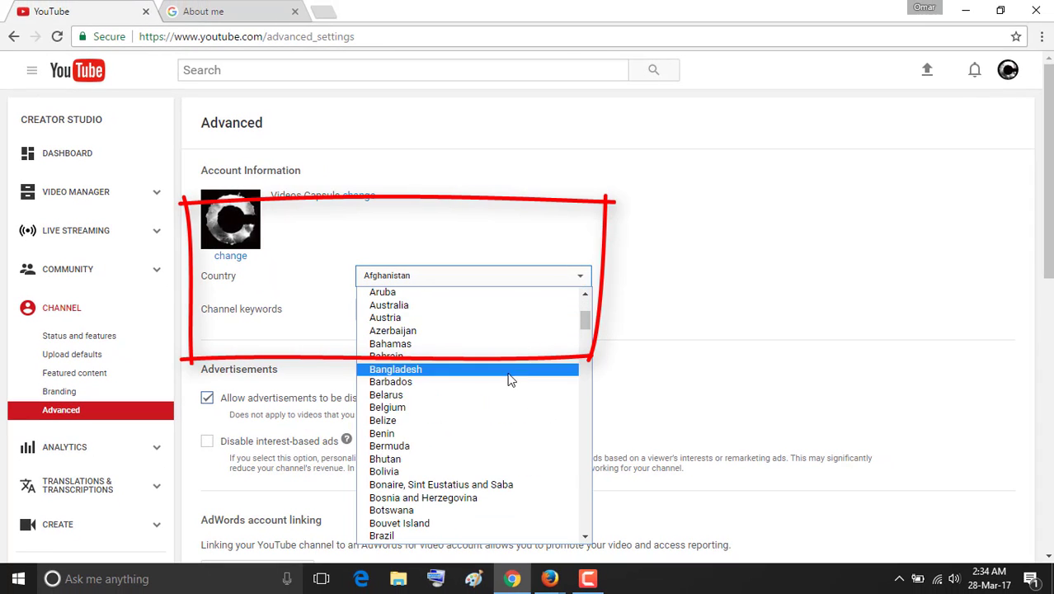
scroll(503, 387, down, 18)
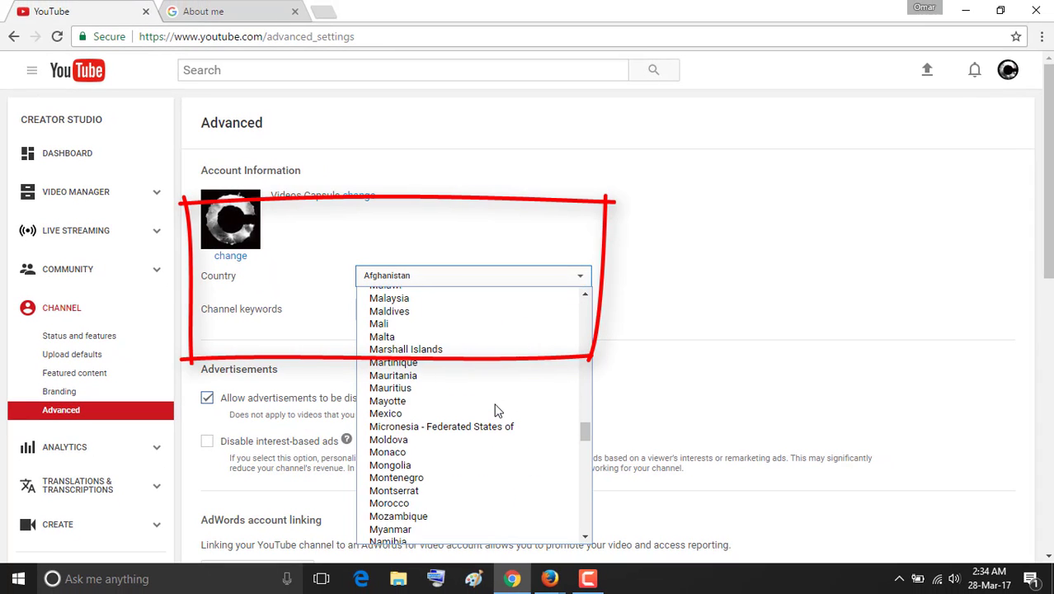
scroll(492, 407, down, 15)
scroll(489, 407, up, 5)
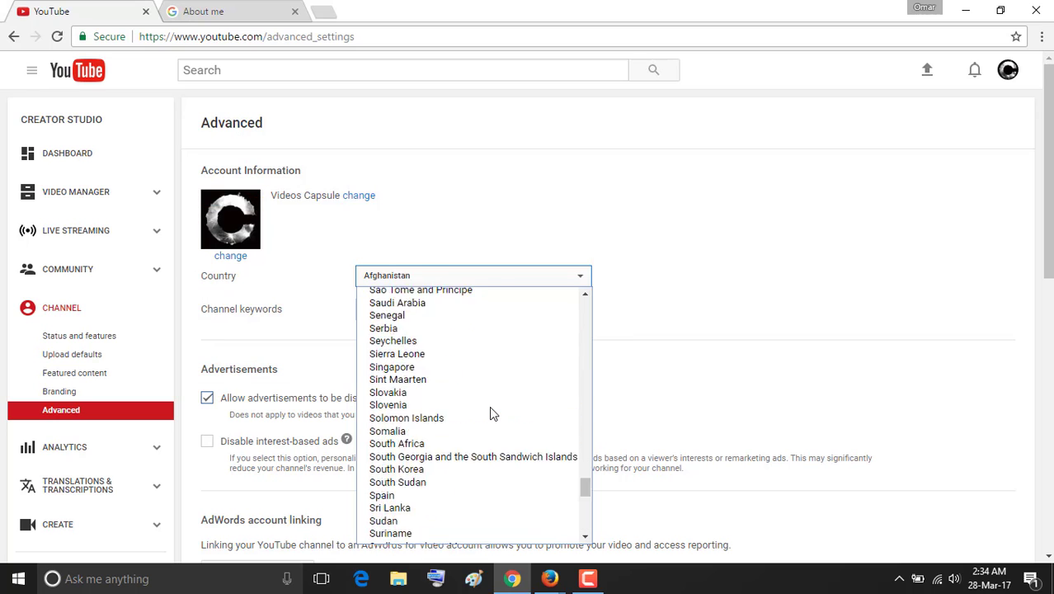
scroll(491, 409, up, 20)
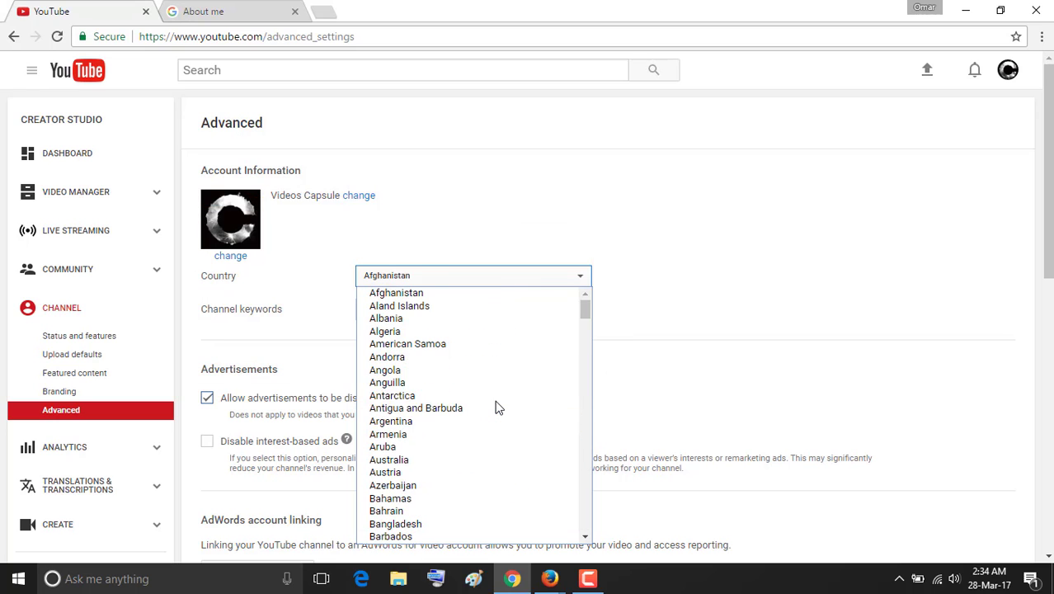
scroll(497, 406, down, 12)
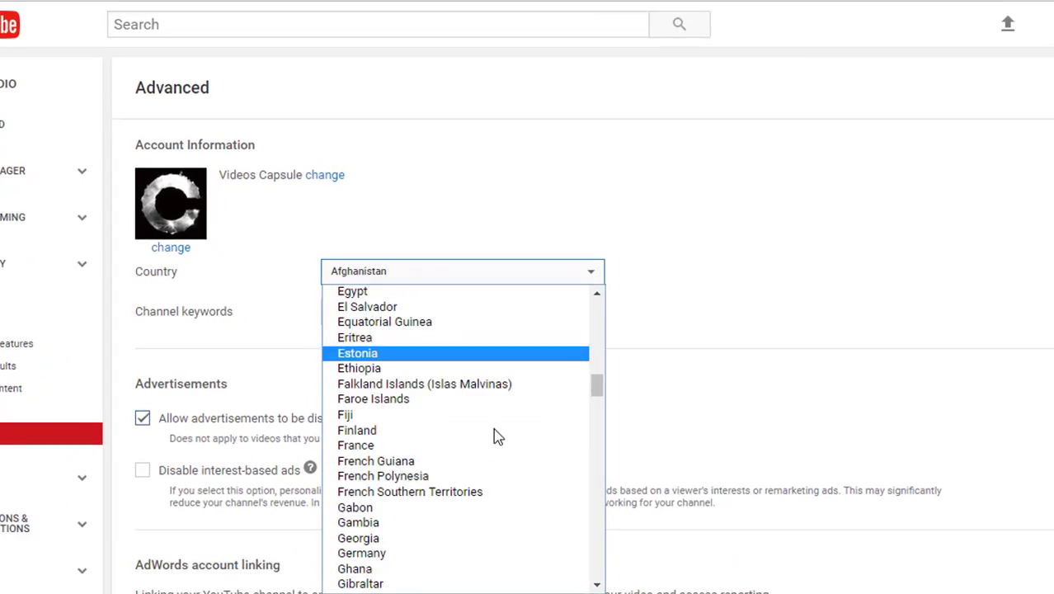
scroll(494, 430, down, 6)
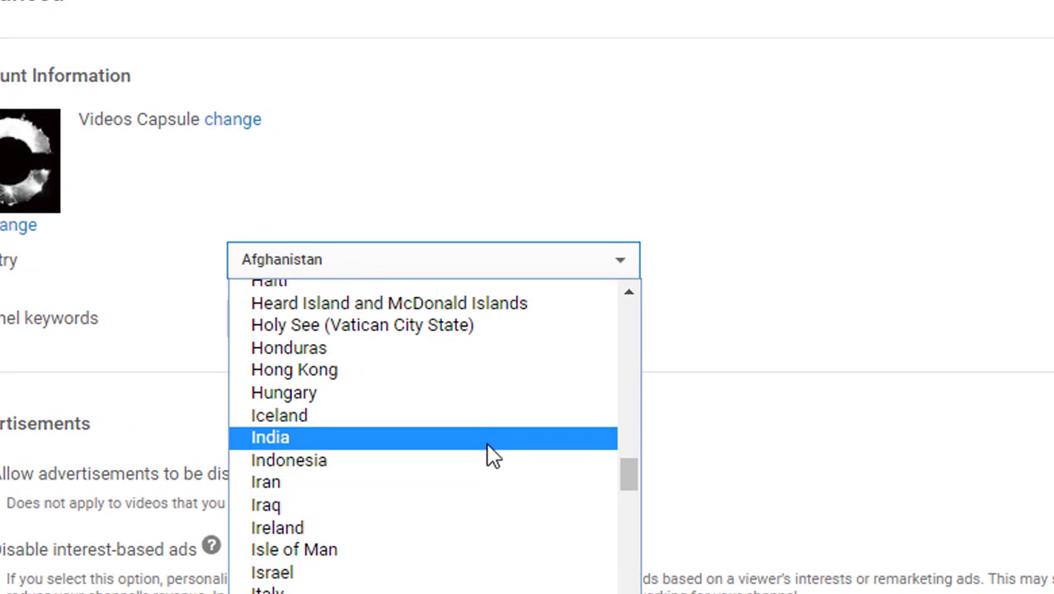
click(489, 441)
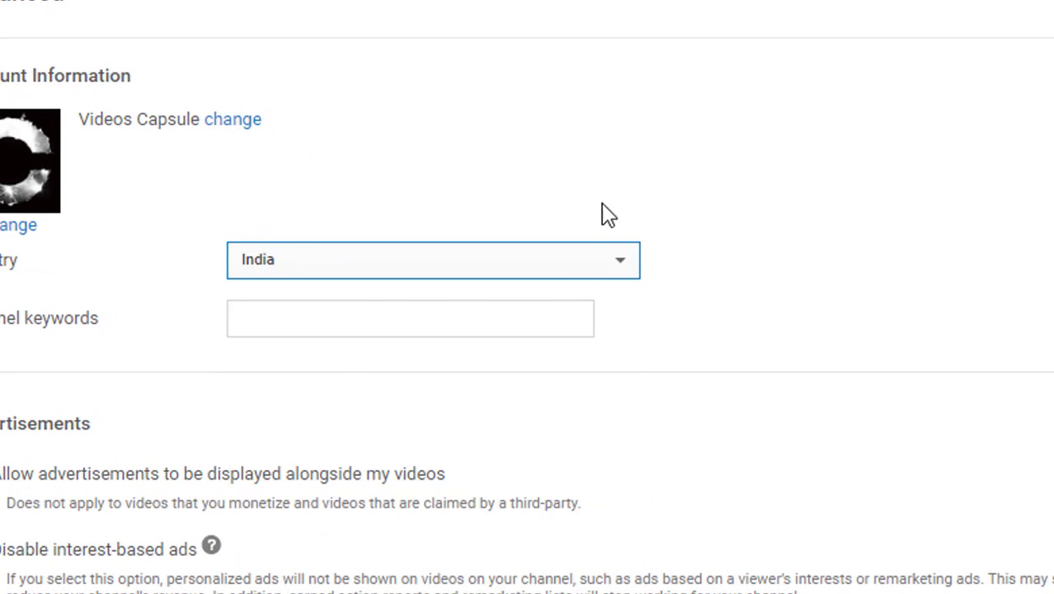
Type and then erase channel keywords like 'Online income', leaving the keywords field empty.
click(477, 309)
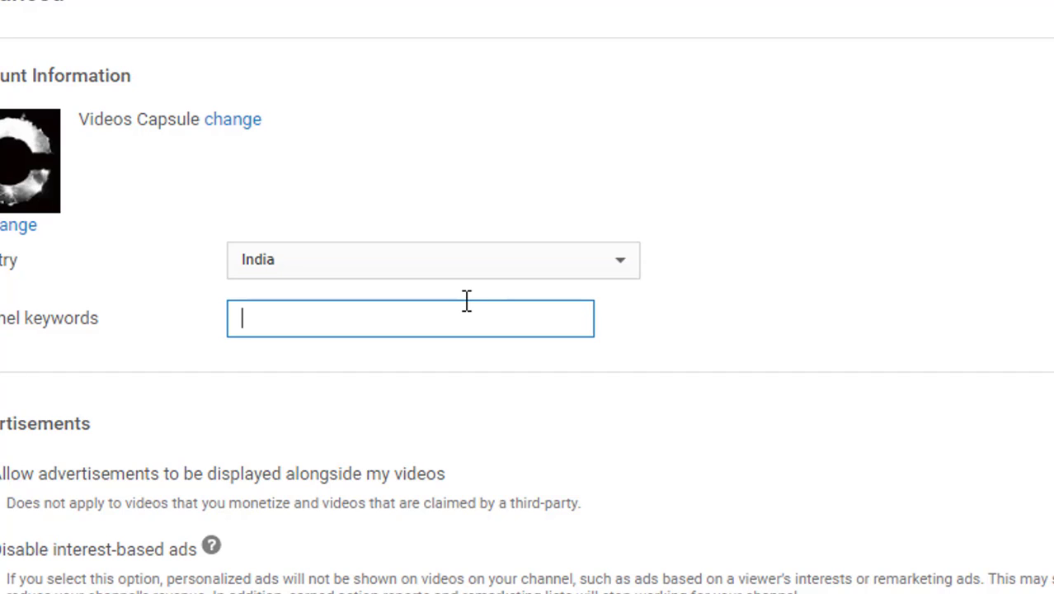
text(Onl)
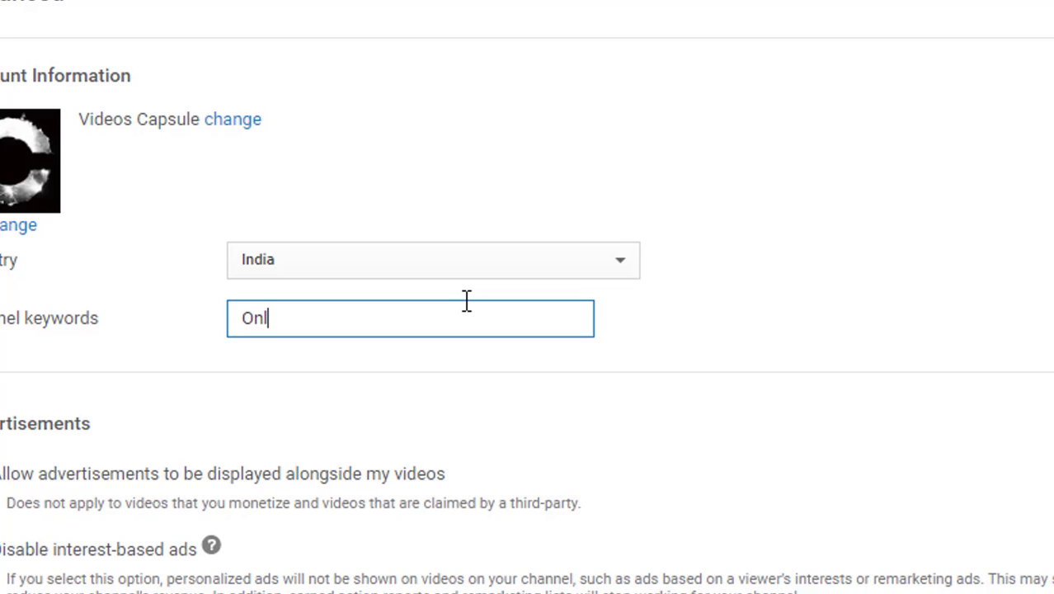
text(ine income)
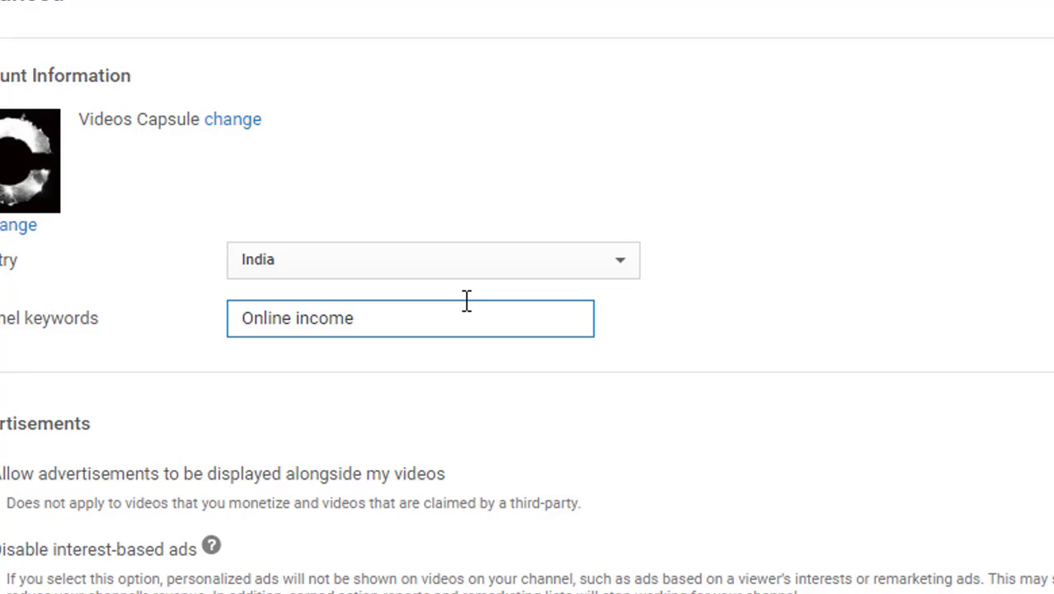
key(BackSpace)
key(BackSpace)
key(BackSpace)
key(BackSpace)
key(BackSpace)
key(BackSpace)
text(earni)
key(BackSpace)
key(BackSpace)
key(BackSpace)
key(BackSpace)
key(BackSpace)
key(BackSpace)
text(lea)
key(BackSpace)
key(BackSpace)
key(BackSpace)
key(BackSpace)
key(BackSpace)
key(BackSpace)
key(BackSpace)
key(BackSpace)
key(BackSpace)
key(BackSpace)
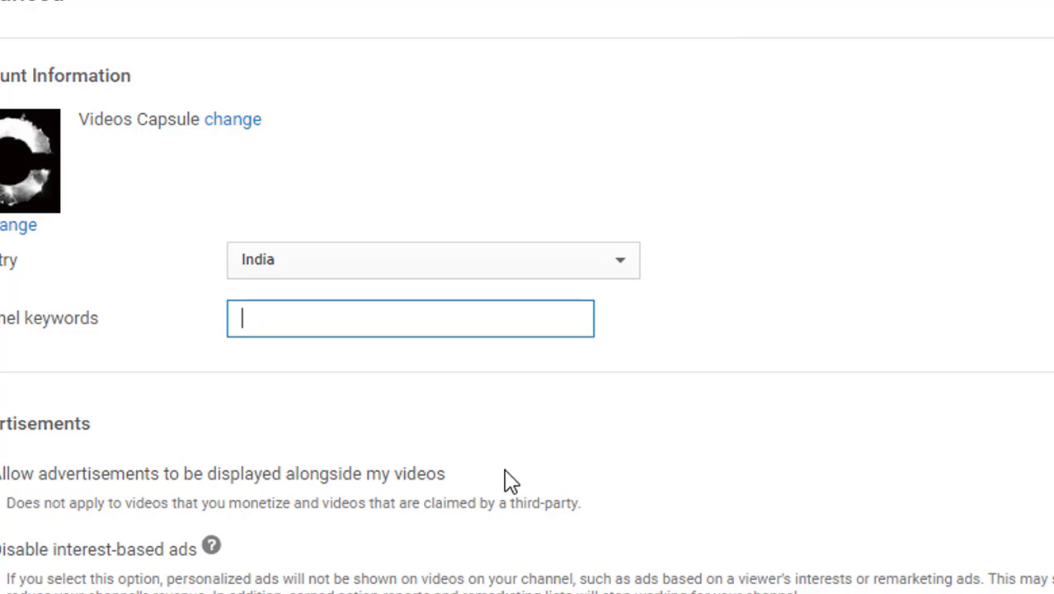
scroll(505, 480, down, 3)
scroll(526, 302, down, 2)
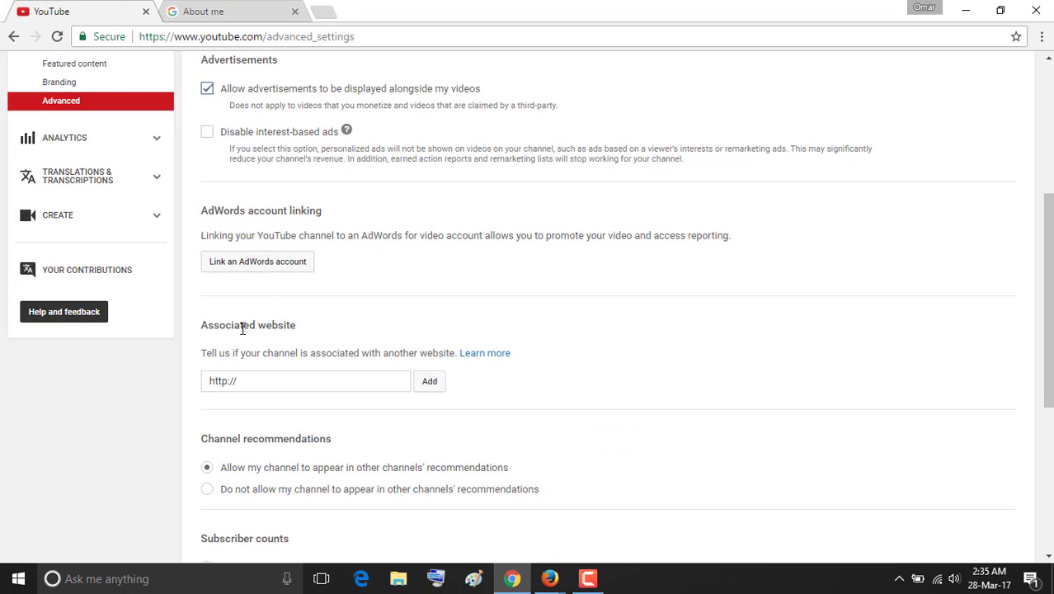
Keep 'Display the number of subscribers' selected and save the Advanced channel settings.
click(282, 379)
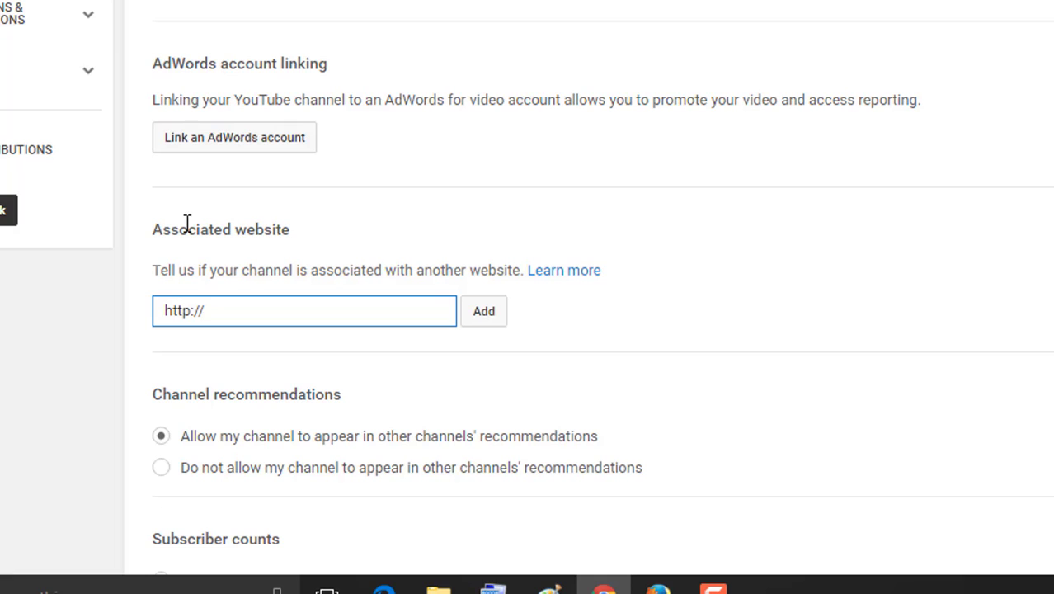
scroll(265, 264, down, 3)
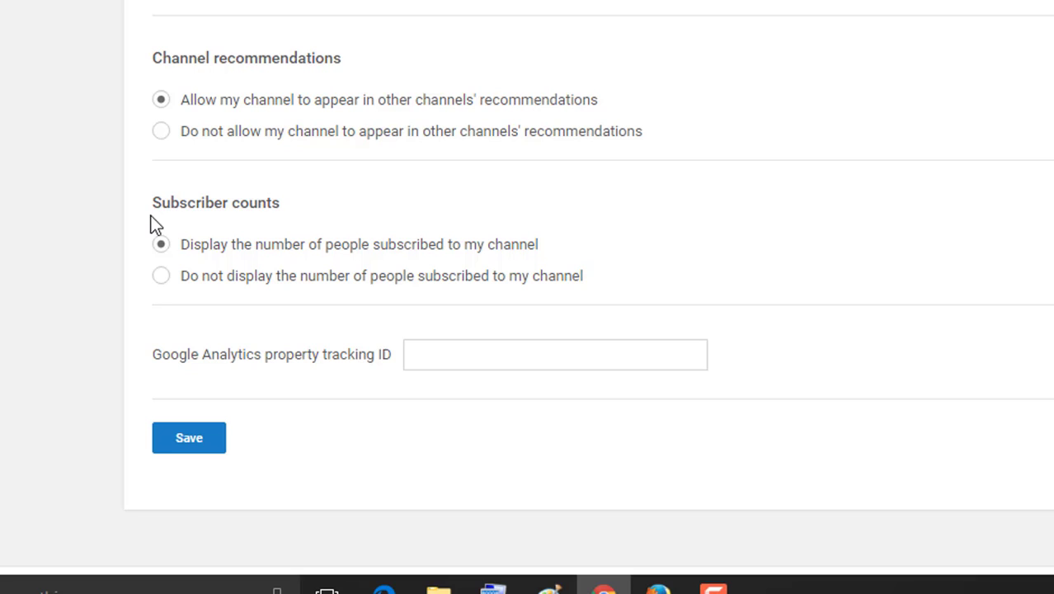
click(162, 277)
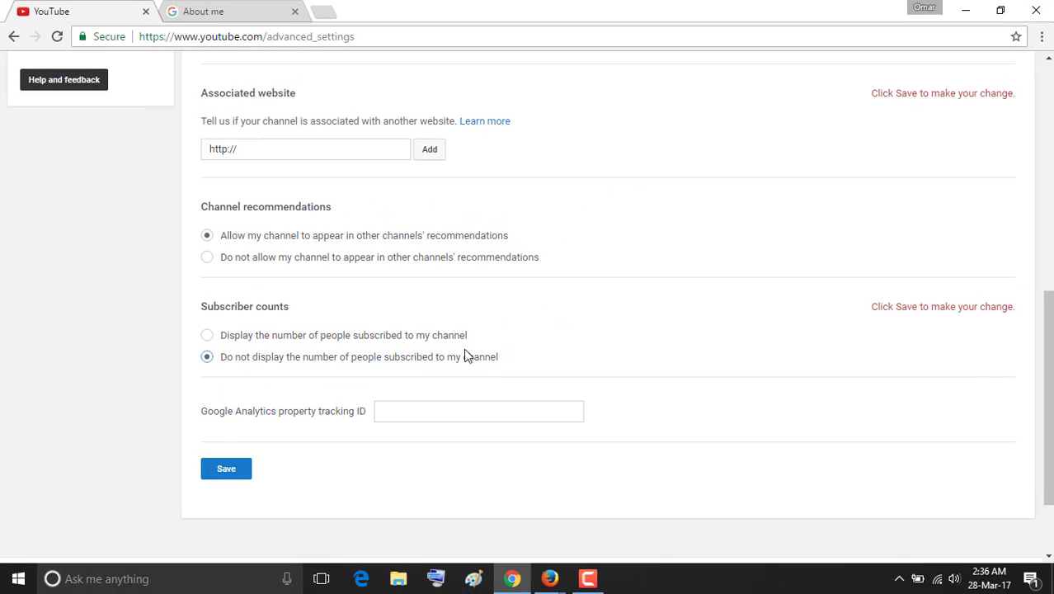
click(207, 334)
click(207, 357)
click(207, 336)
click(221, 470)
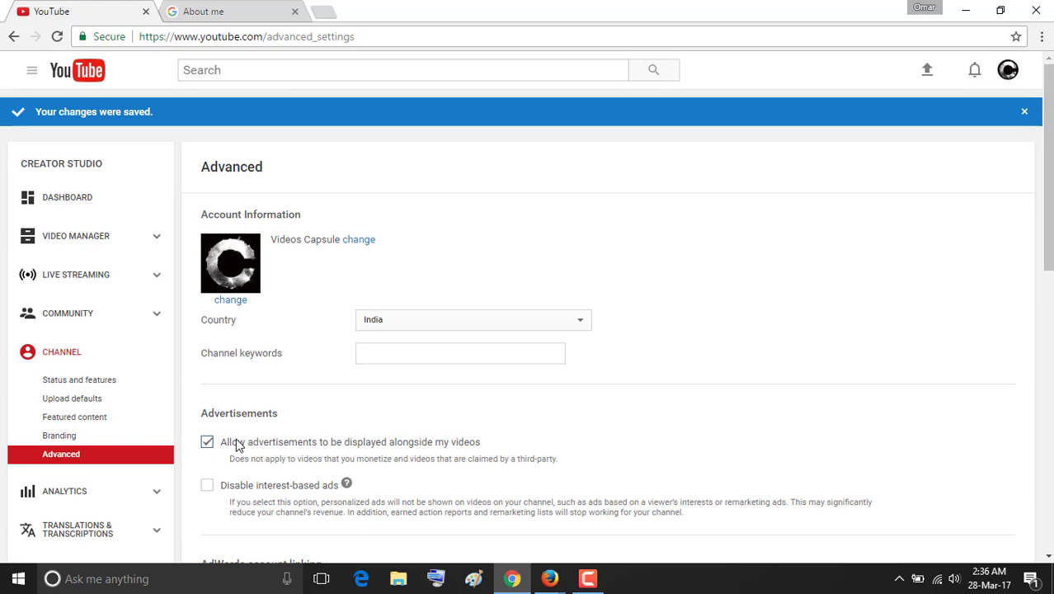
Go from the channel Dashboard to Status and features and enable the Monetization card.
scroll(214, 420, down, 1)
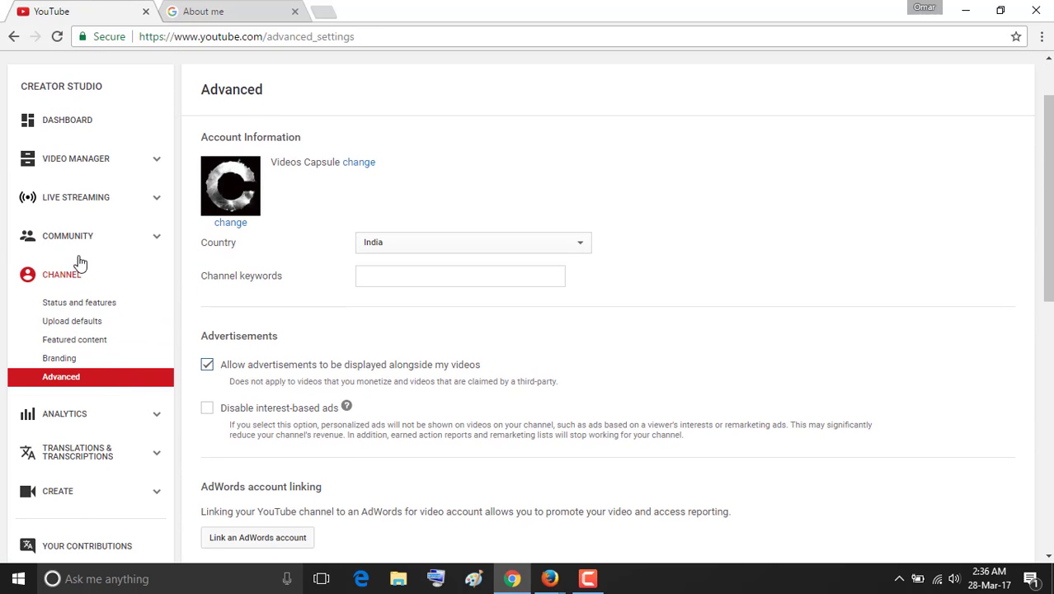
scroll(99, 375, down, 1)
scroll(101, 330, up, 2)
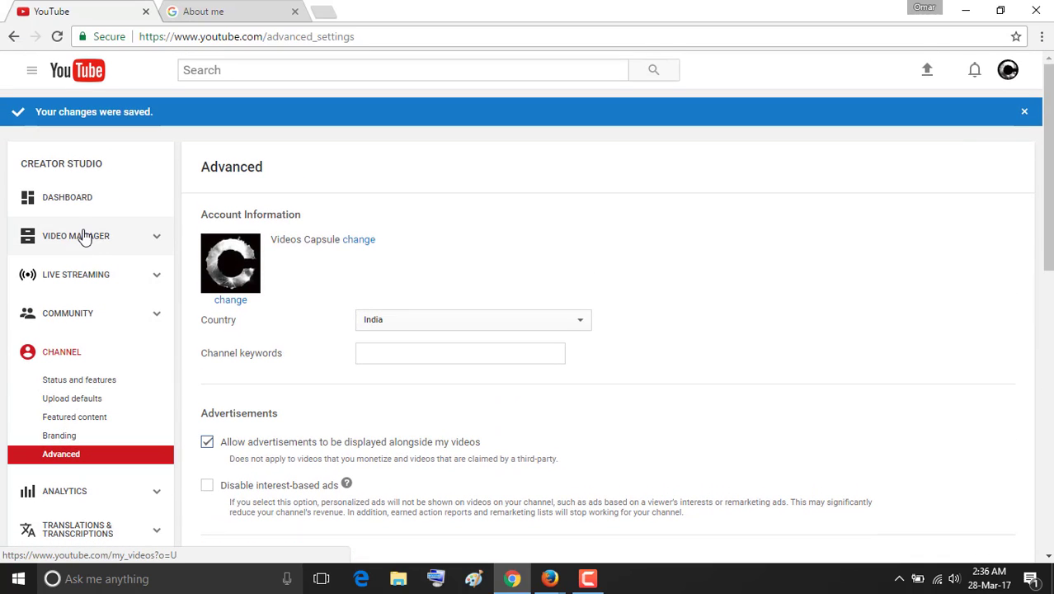
click(69, 198)
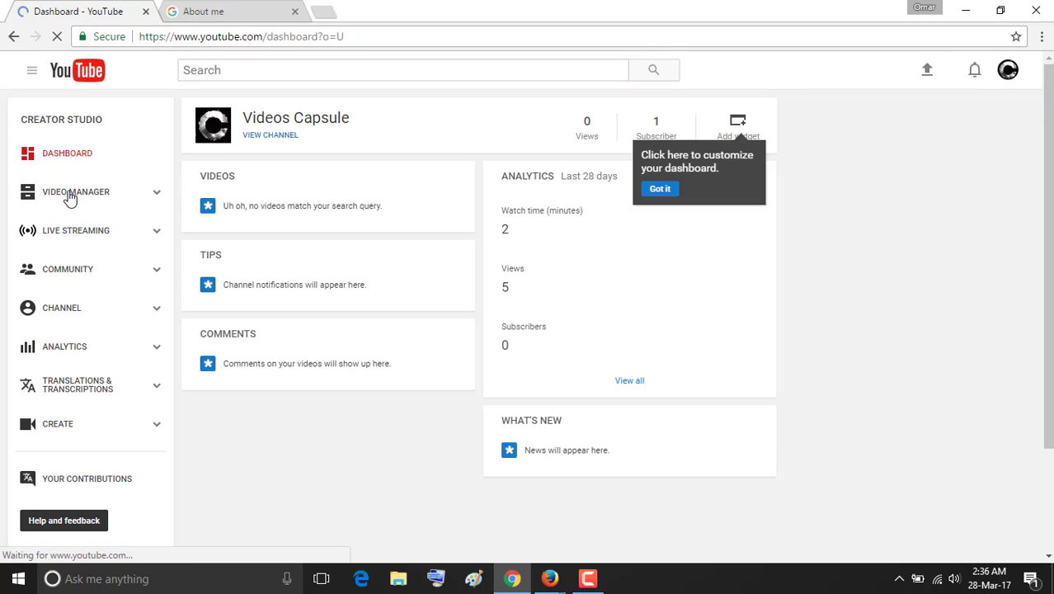
scroll(232, 286, down, 2)
scroll(235, 287, up, 2)
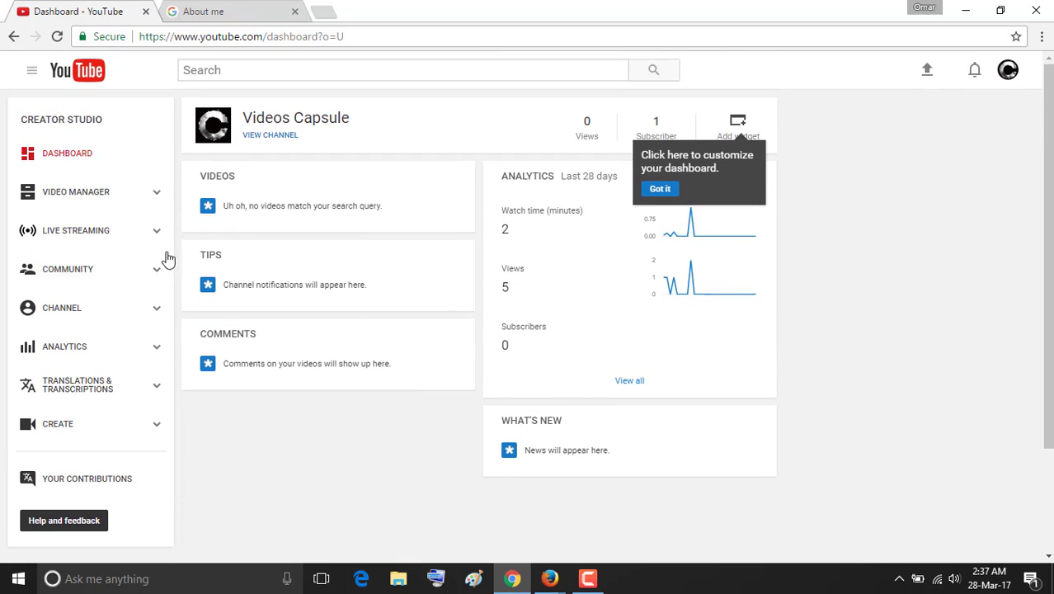
click(66, 307)
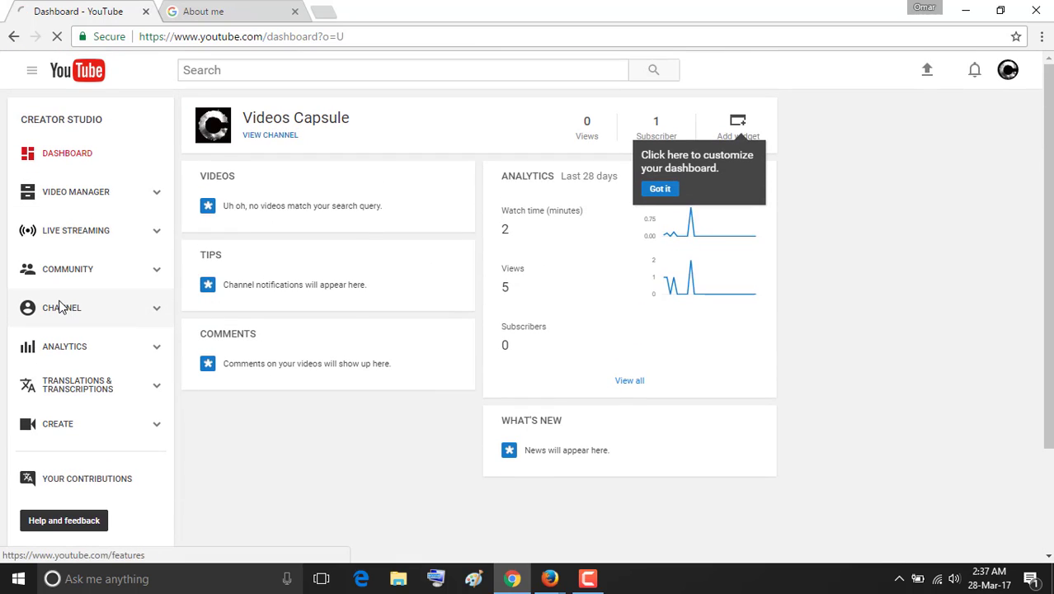
scroll(276, 320, down, 2)
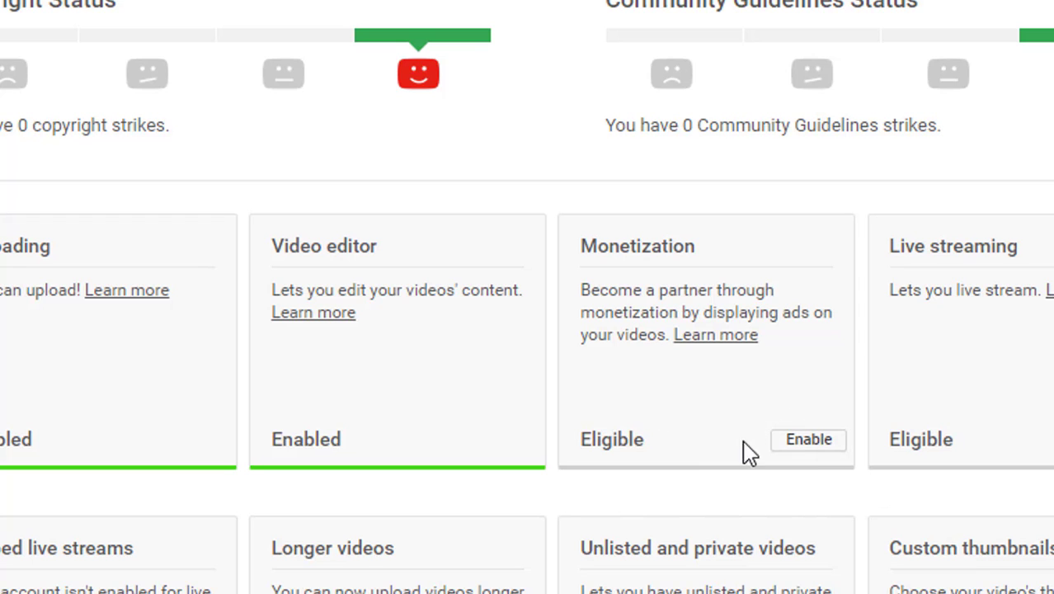
click(817, 458)
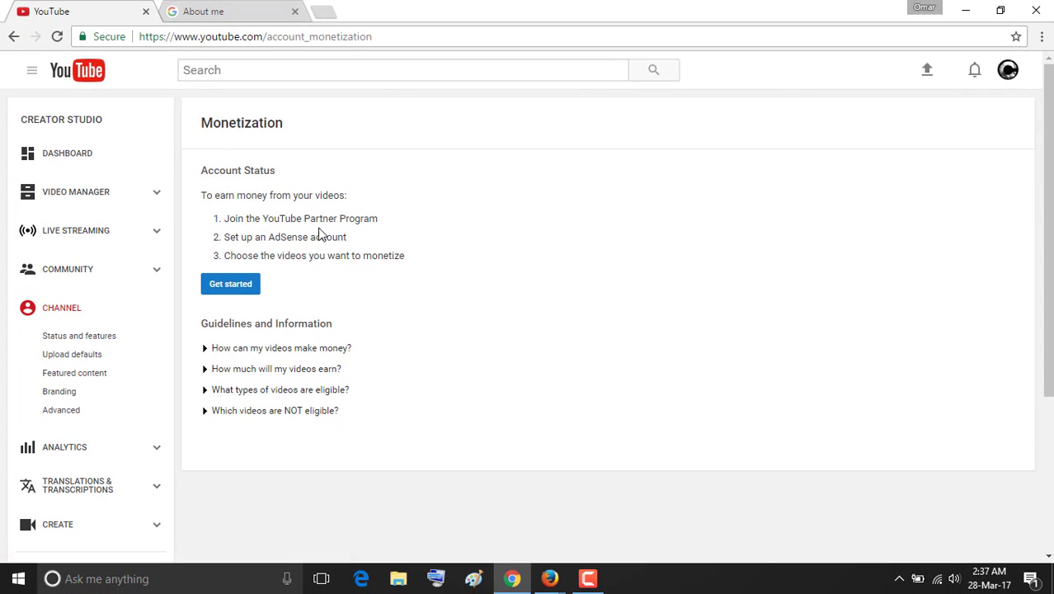
Start the Partner Program sign-up and tick all three conditions: terms read, no self-clicking, content rights.
click(224, 288)
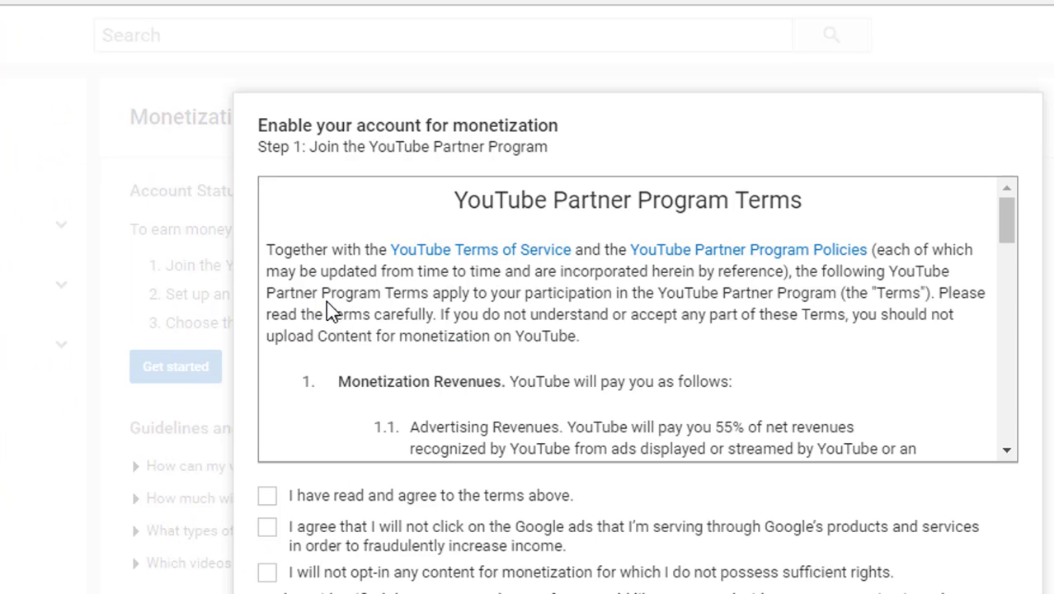
scroll(330, 306, down, 5)
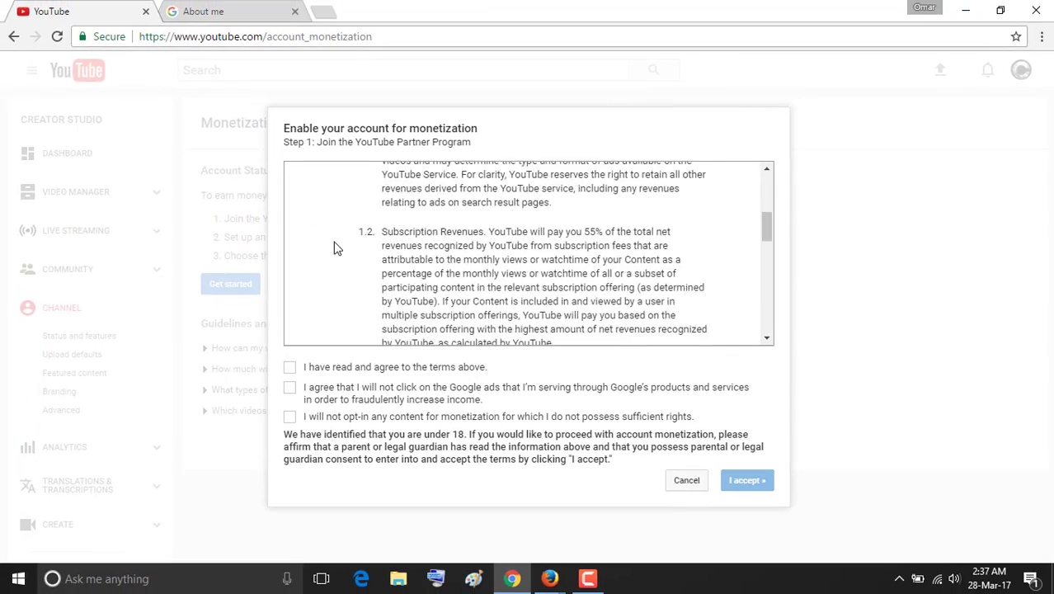
scroll(334, 247, down, 10)
scroll(338, 245, up, 20)
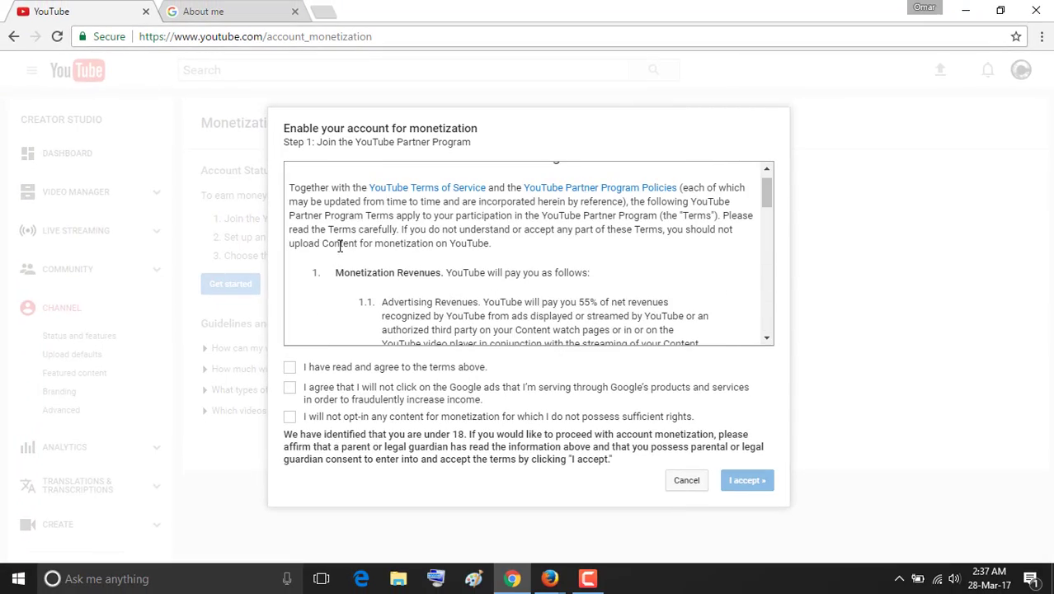
scroll(346, 206, down, 3)
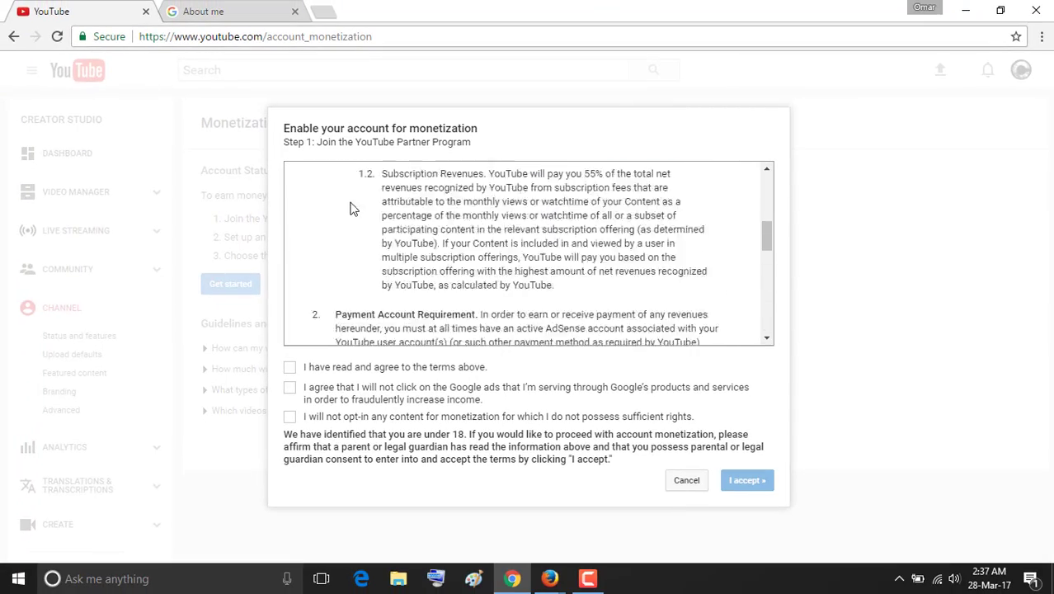
scroll(349, 208, down, 10)
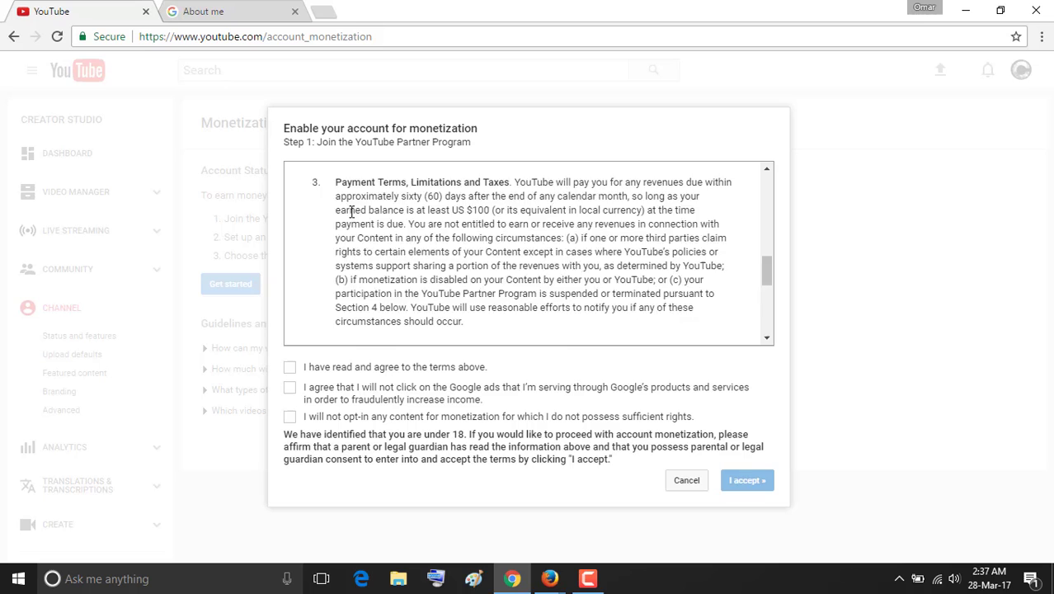
click(290, 368)
click(289, 387)
click(289, 417)
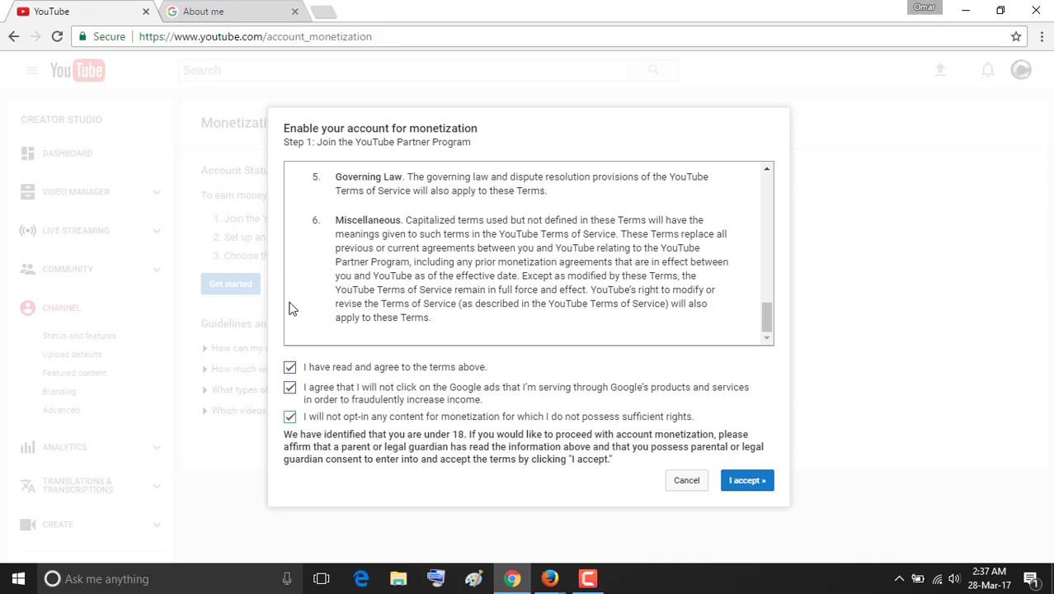
Review the terms and accept the YouTube Partner Program terms.
scroll(290, 308, up, 10)
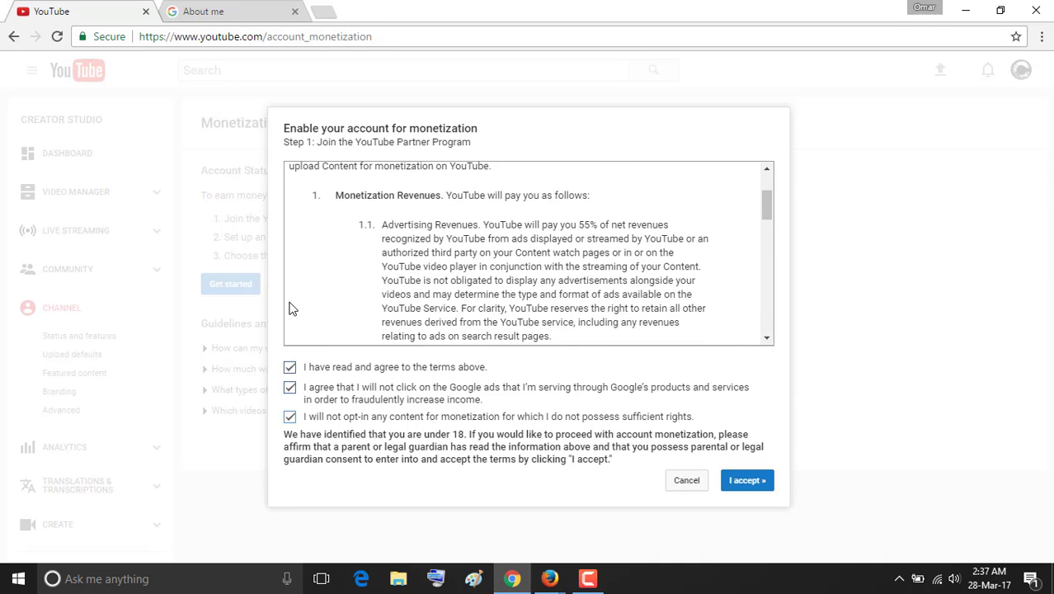
scroll(439, 244, down, 4)
scroll(439, 244, down, 4)
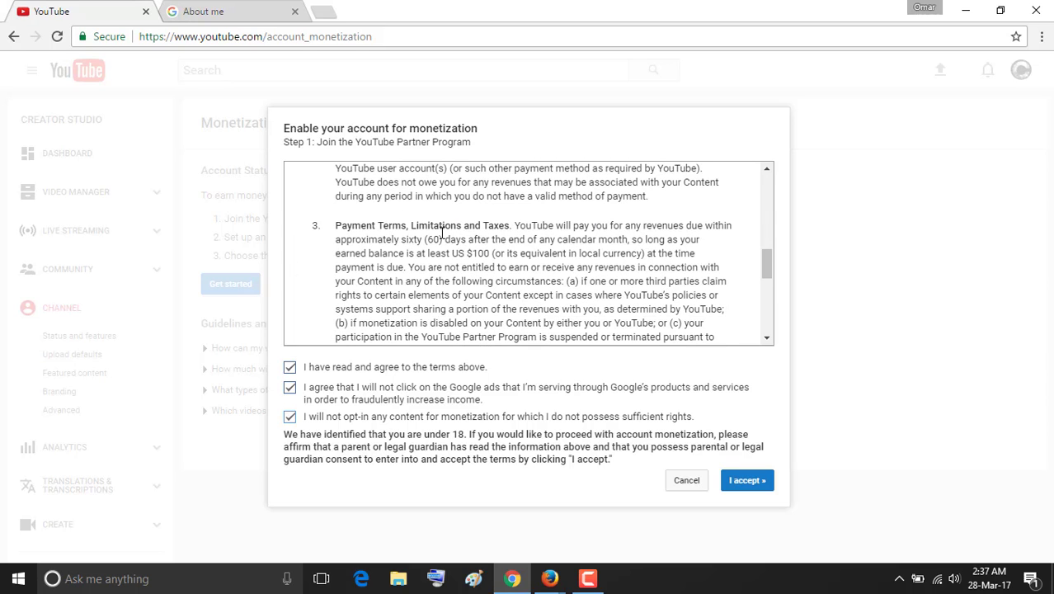
scroll(442, 232, down, 4)
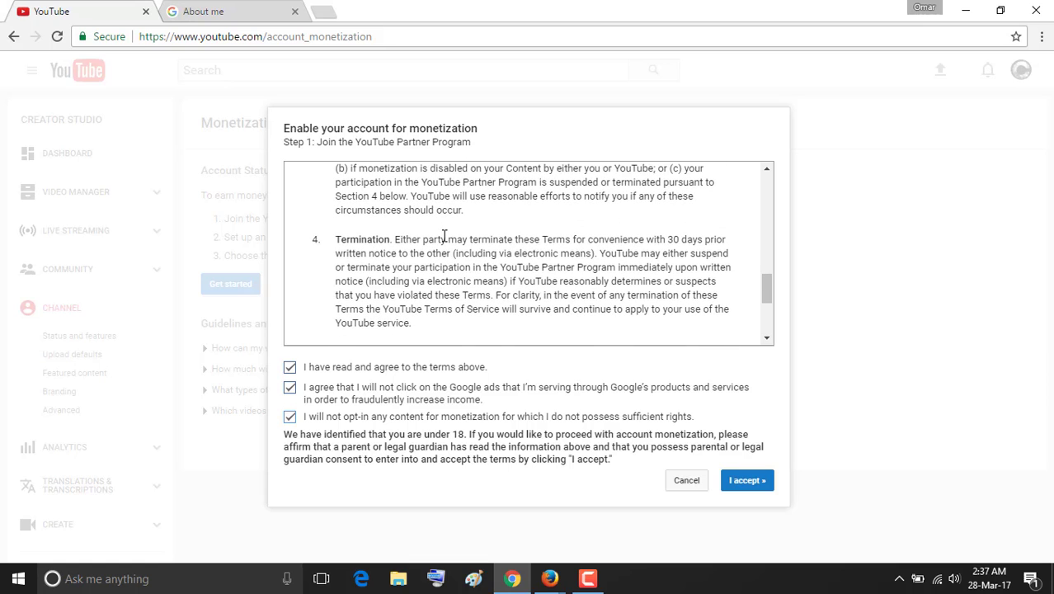
scroll(442, 237, up, 15)
scroll(480, 238, down, 7)
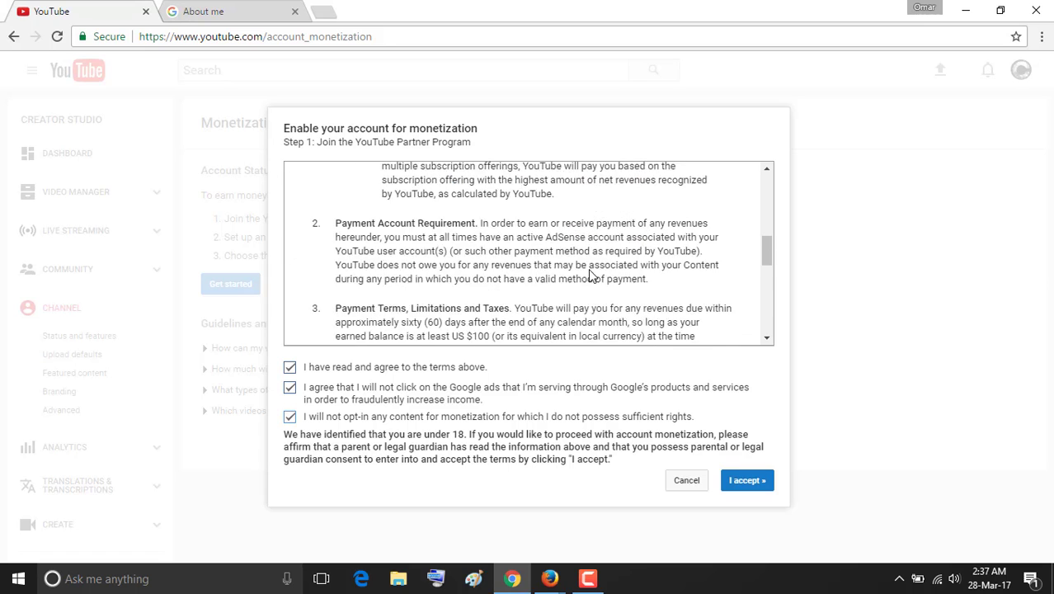
scroll(589, 276, down, 10)
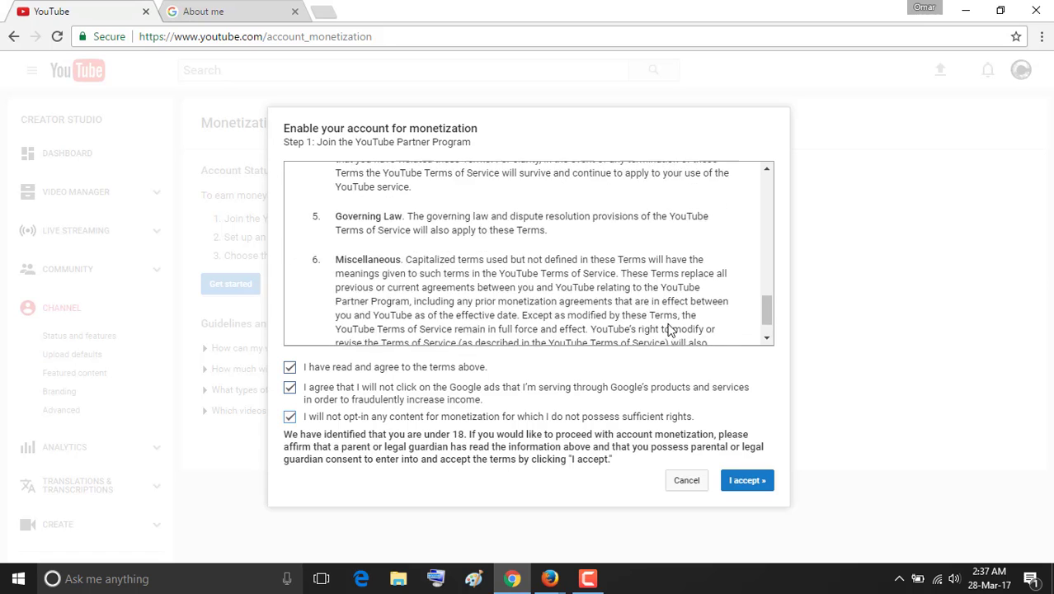
click(759, 485)
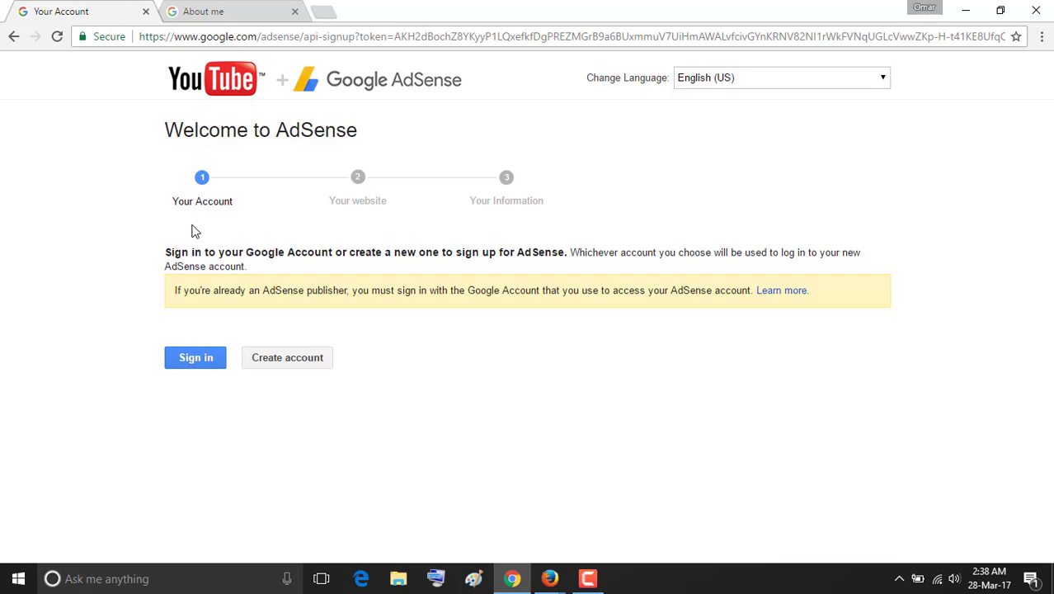
Sign in to AdSense with the Google account, then bring the Firefox window to the front.
click(204, 361)
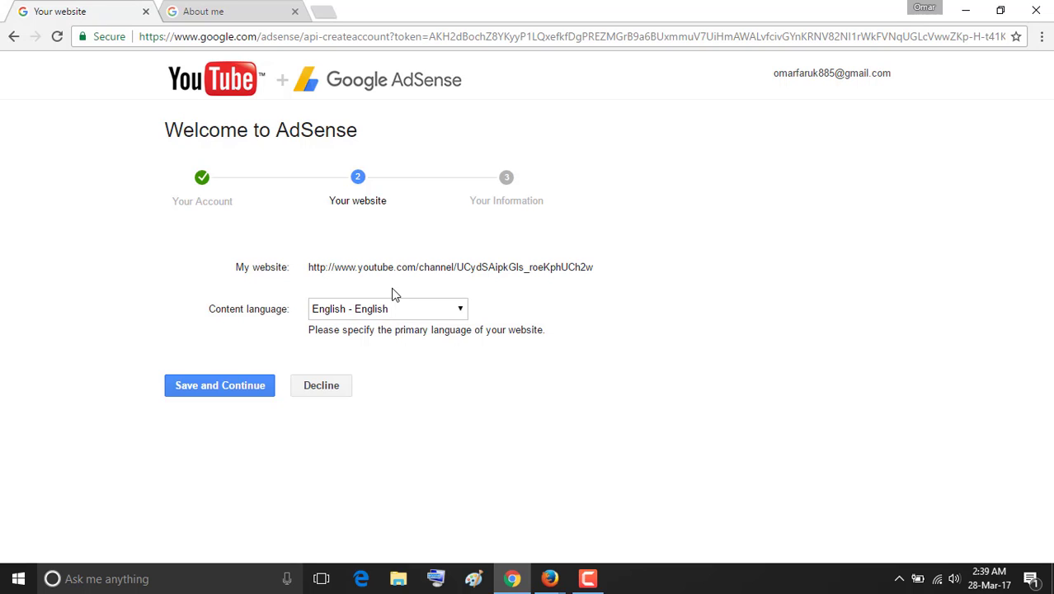
mouse_move(549, 578)
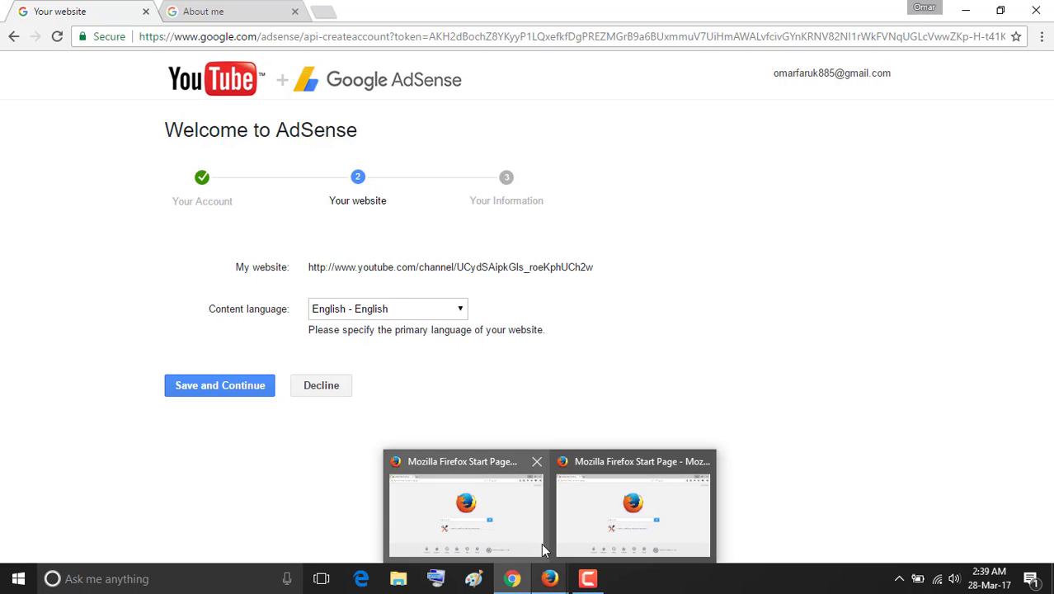
click(543, 550)
Load YouTube in Firefox through the autocompleted youtu.be address.
click(250, 39)
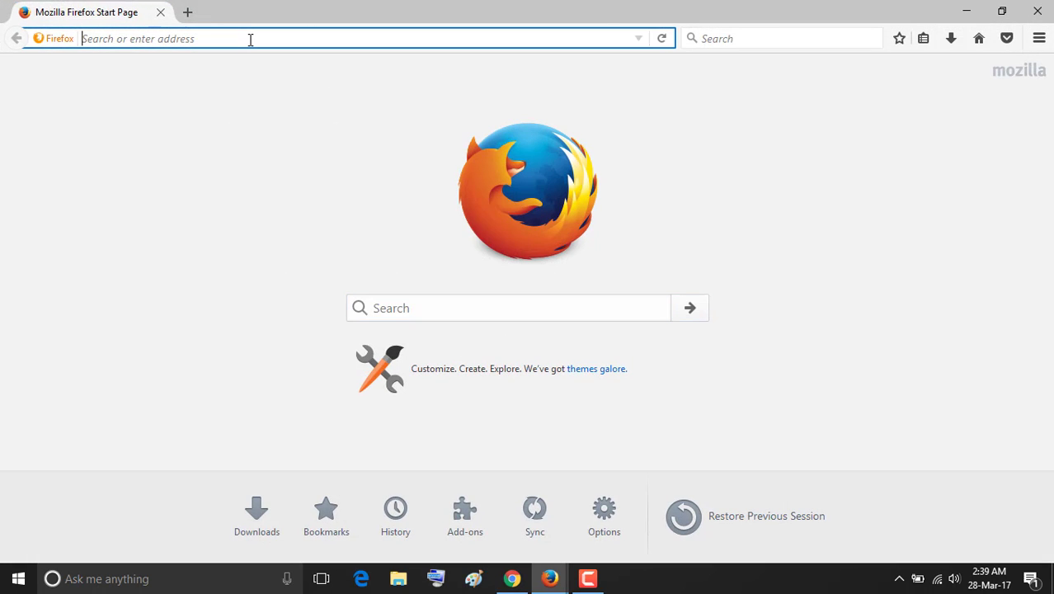
text(you)
key(Escape)
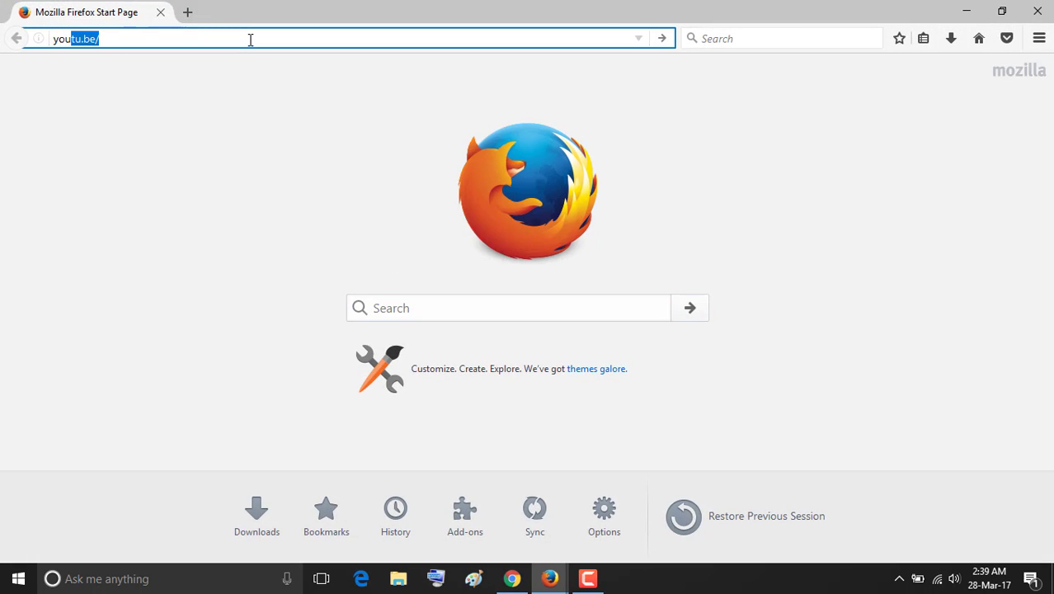
key(Return)
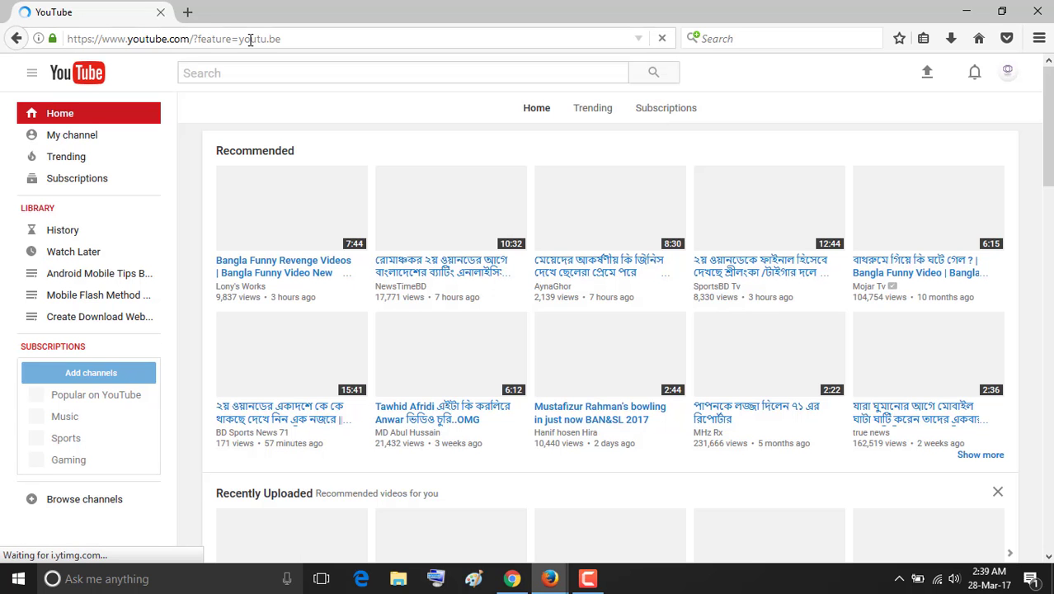
Open Creator Studio from the account menu and view the channel's monetization status.
click(1007, 76)
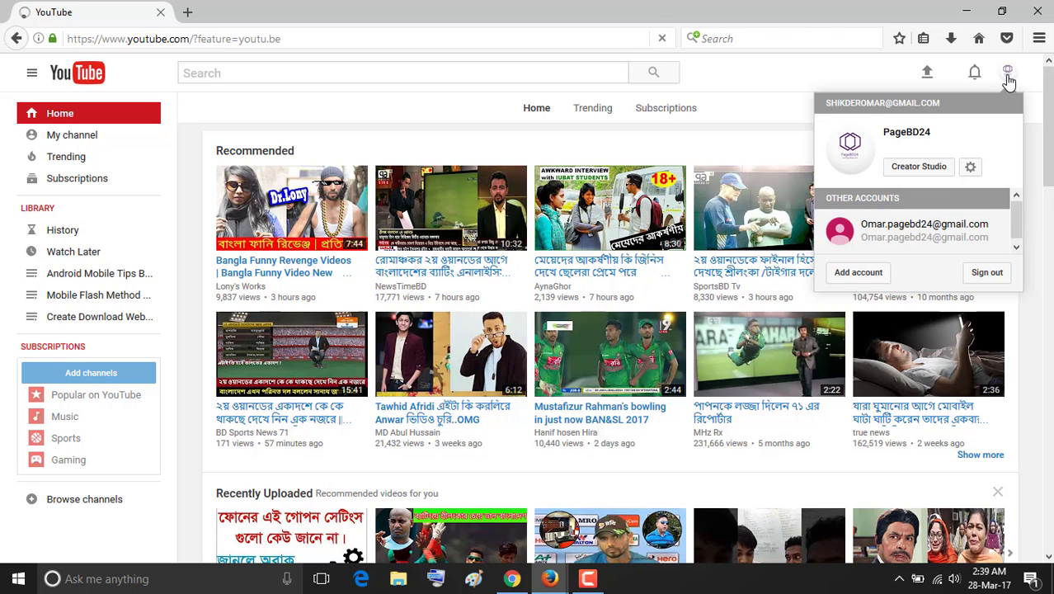
click(929, 169)
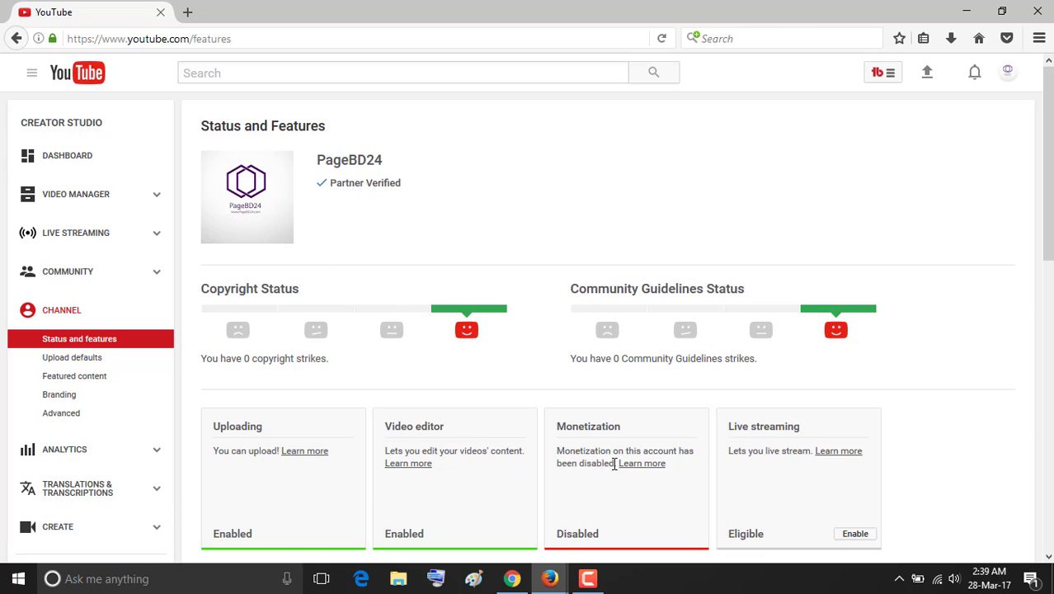
click(232, 181)
scroll(632, 471, down, 2)
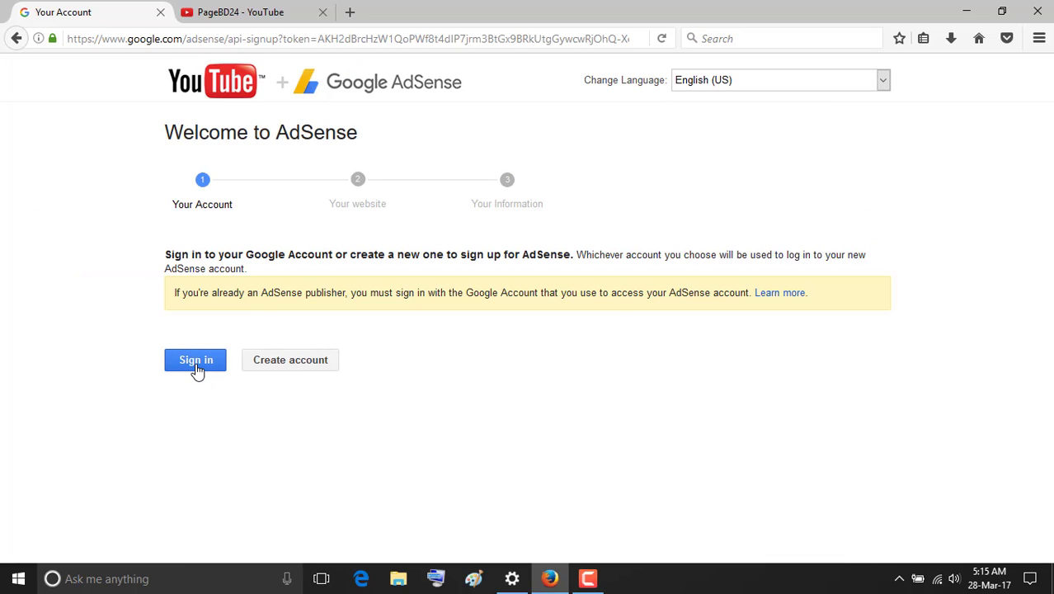
Sign in on the AdSense welcome page with the Google account.
click(197, 366)
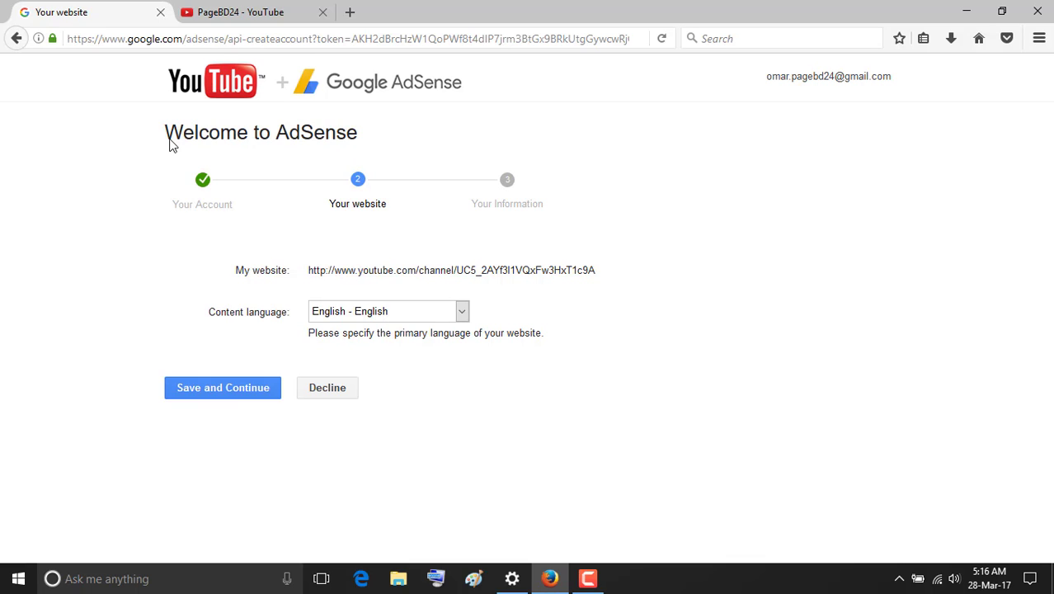
click(183, 8)
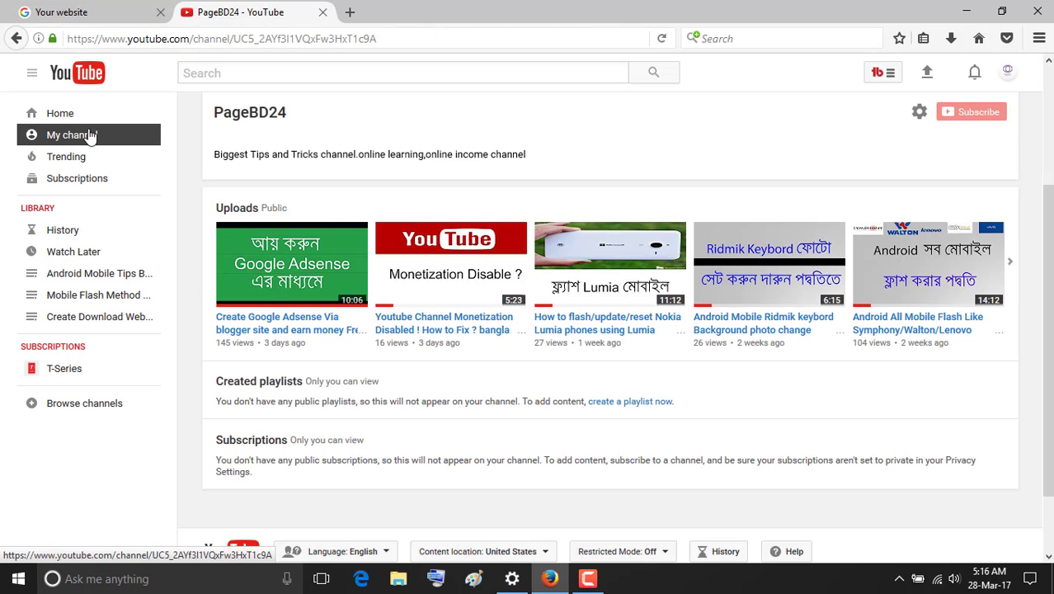
click(1007, 72)
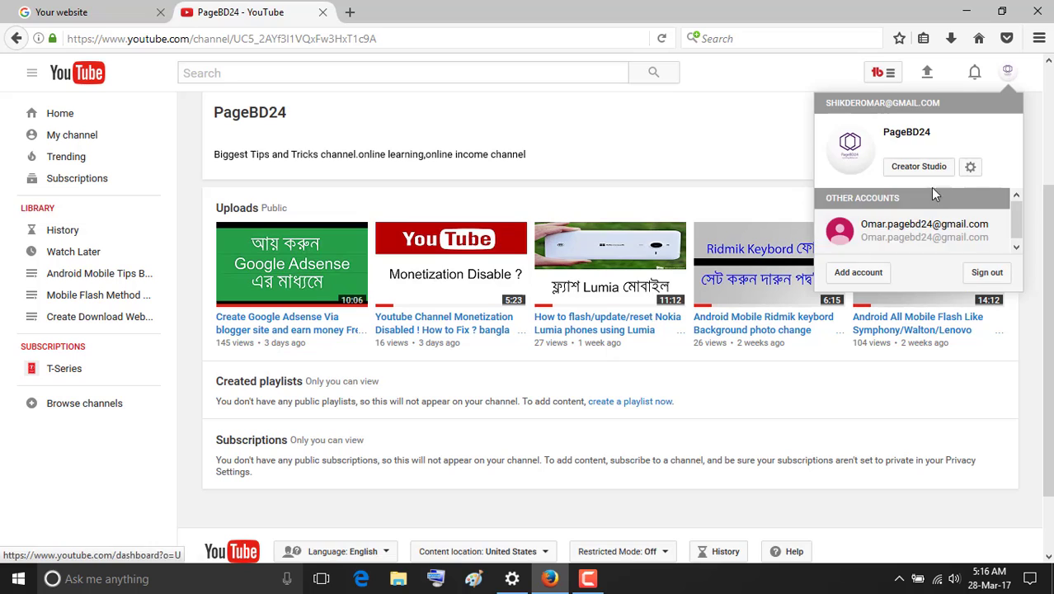
click(918, 167)
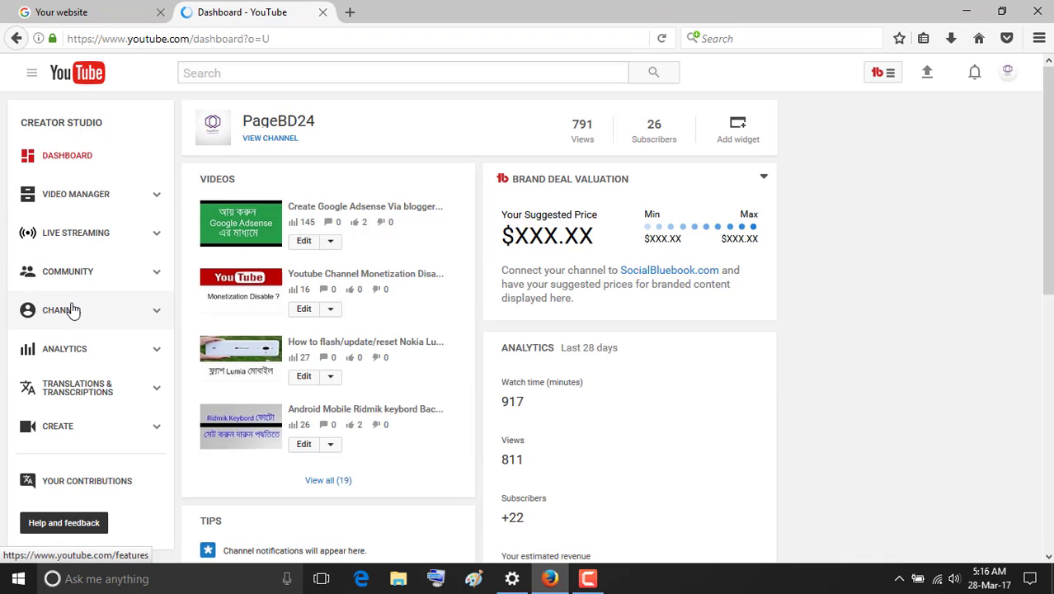
click(90, 273)
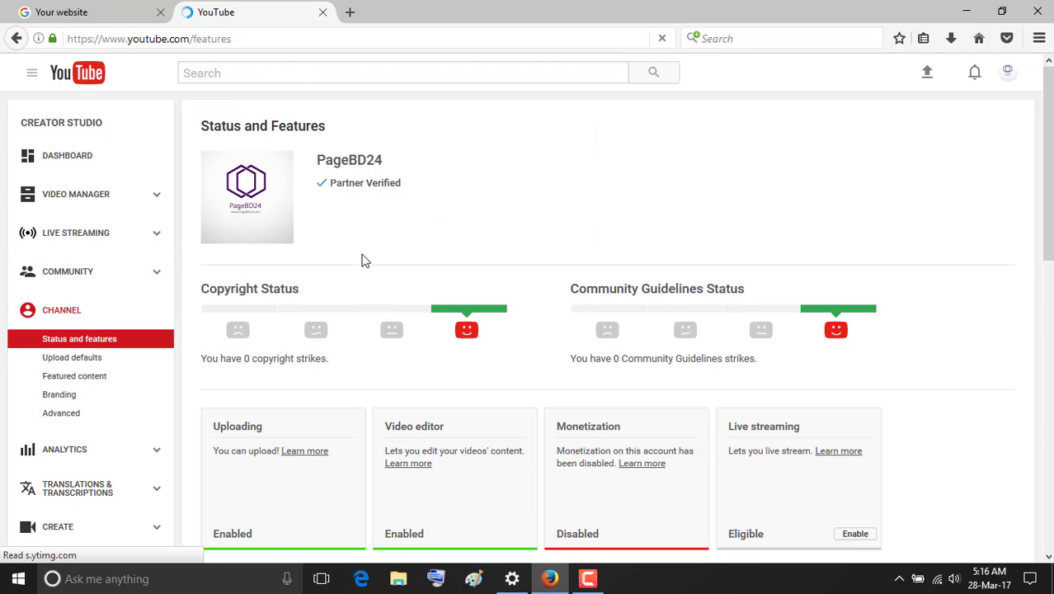
scroll(466, 346, down, 2)
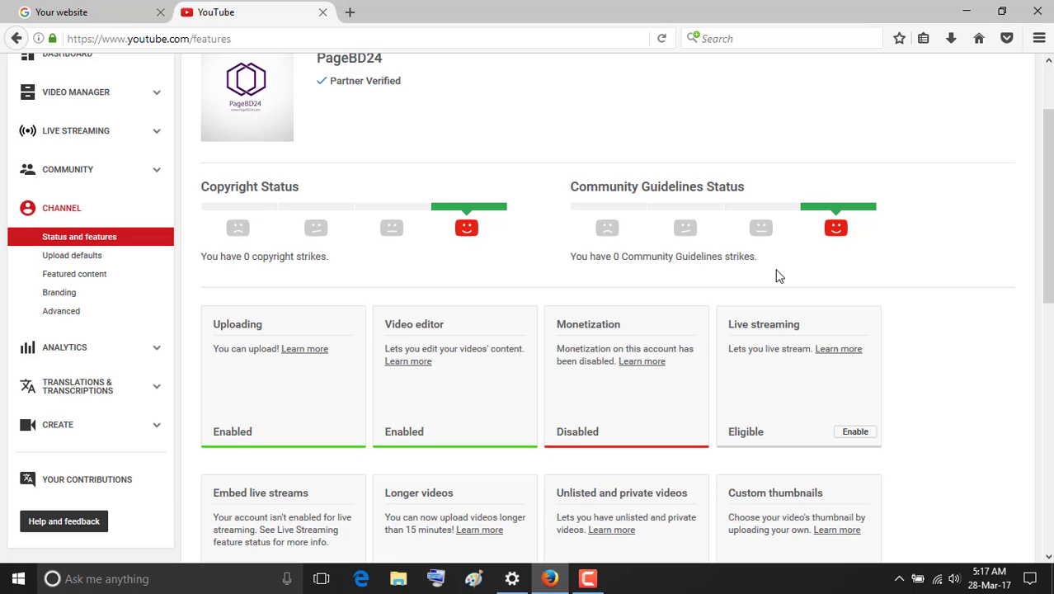
click(78, 9)
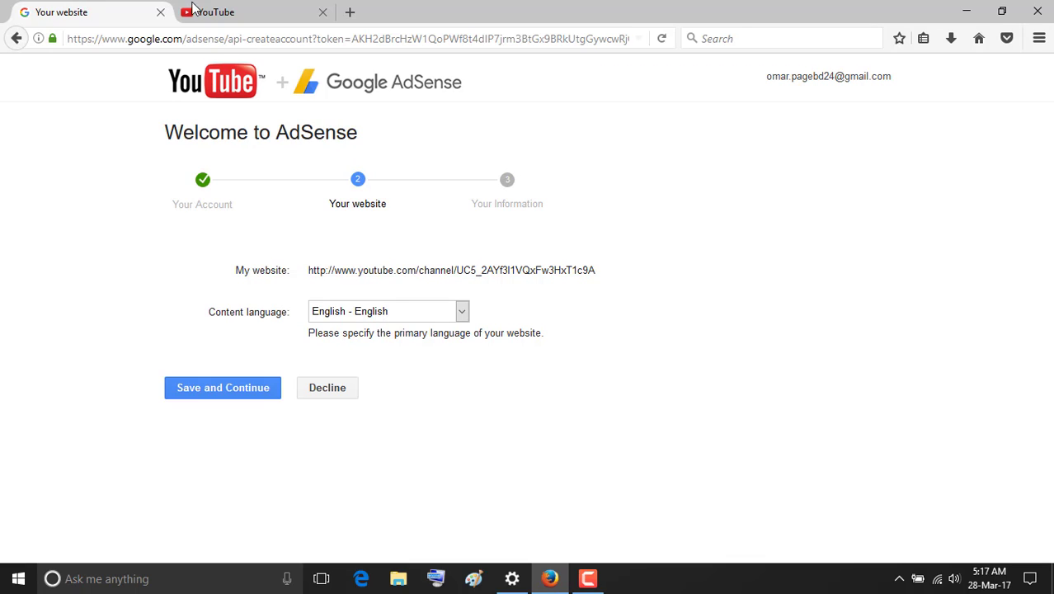
Save the website step and choose (UTC+06:00) Dhaka as the contact time zone.
click(226, 389)
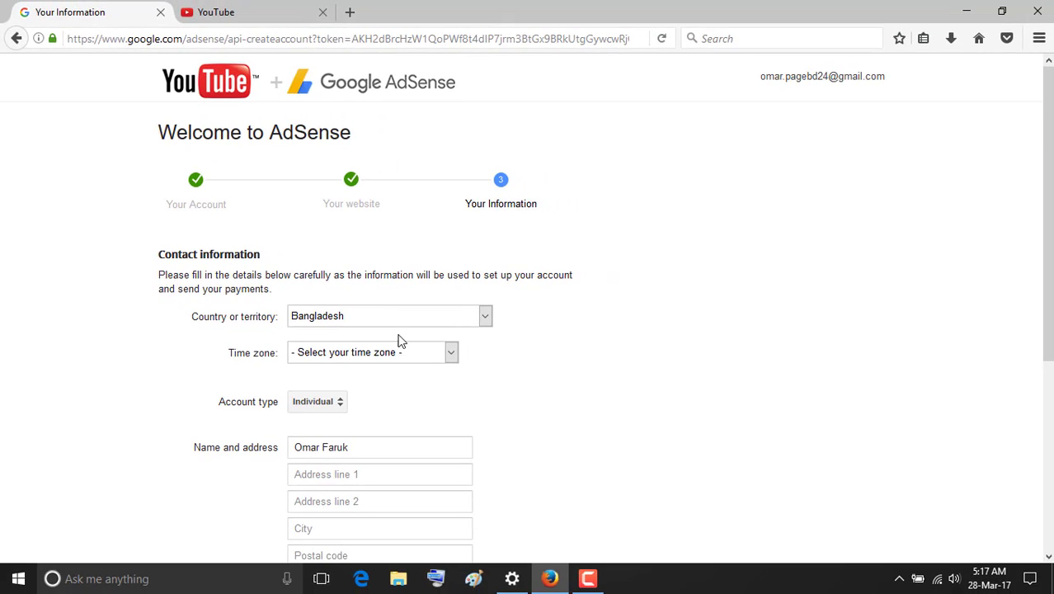
click(400, 352)
scroll(400, 301, down, 5)
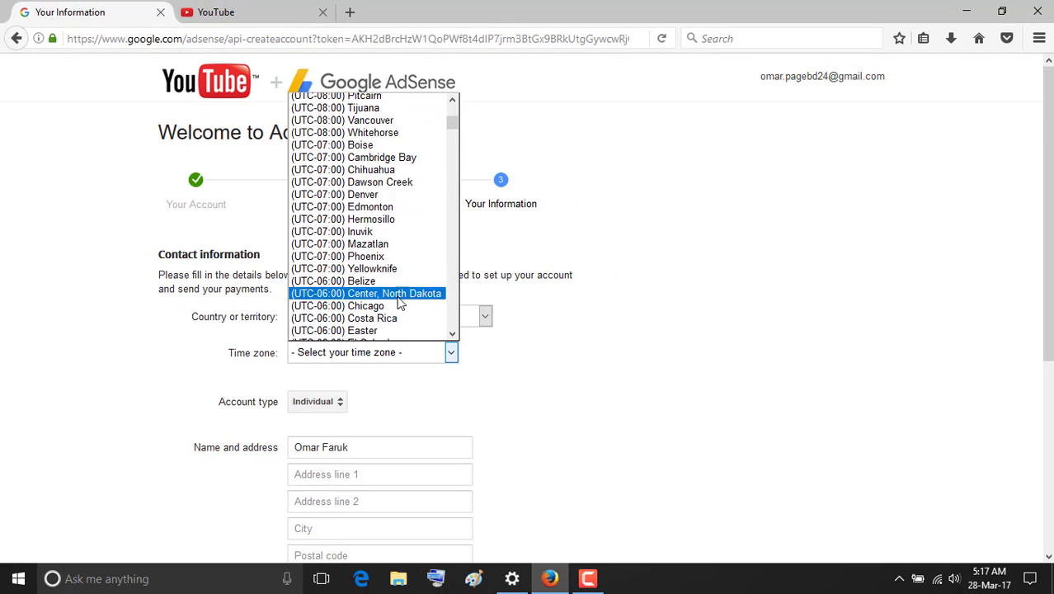
scroll(404, 299, down, 20)
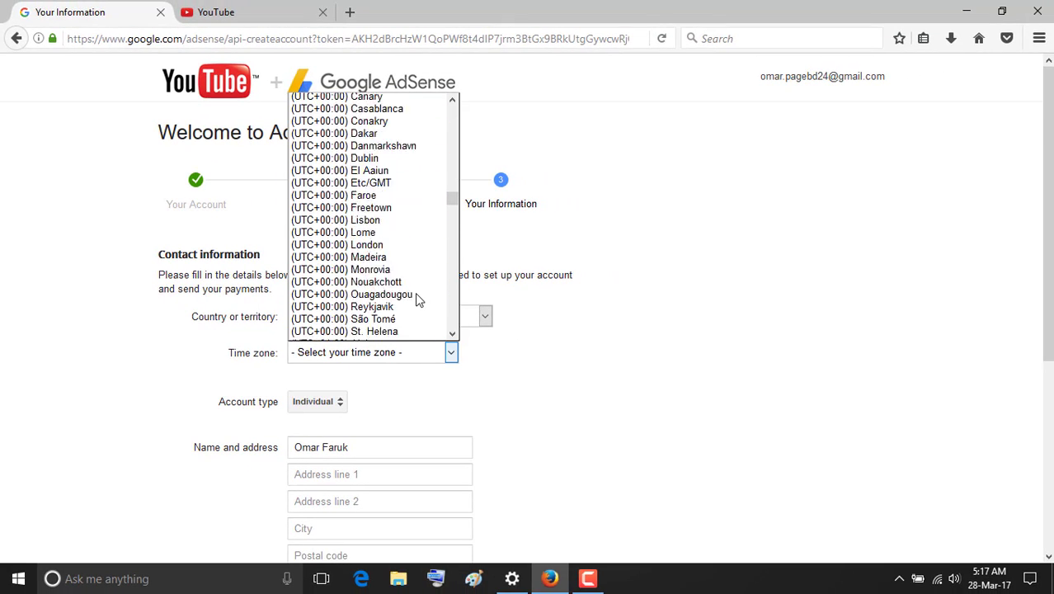
scroll(417, 300, down, 20)
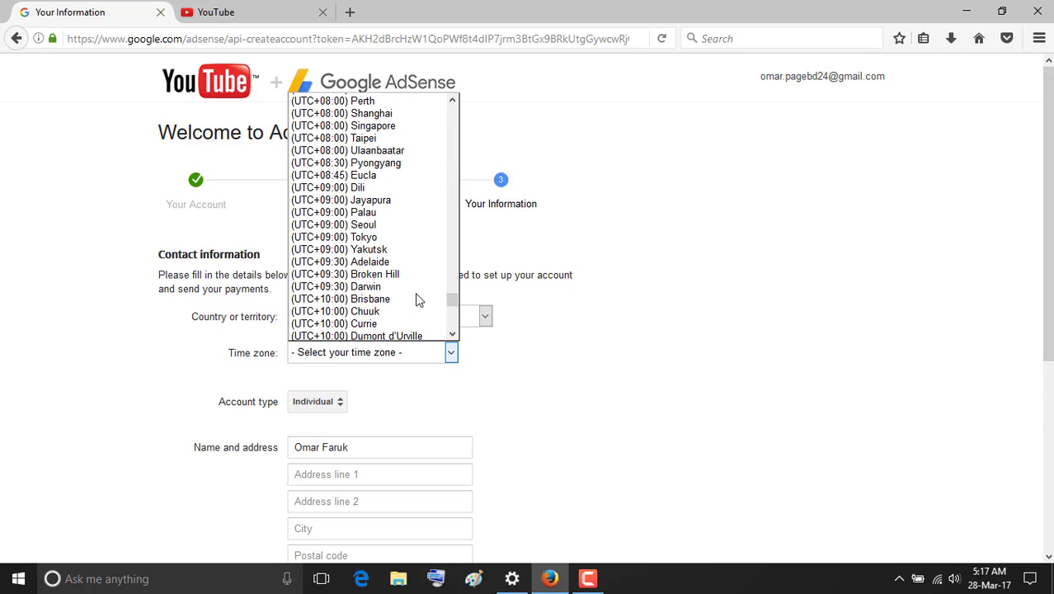
scroll(416, 300, down, 12)
scroll(417, 300, up, 8)
scroll(417, 300, down, 1)
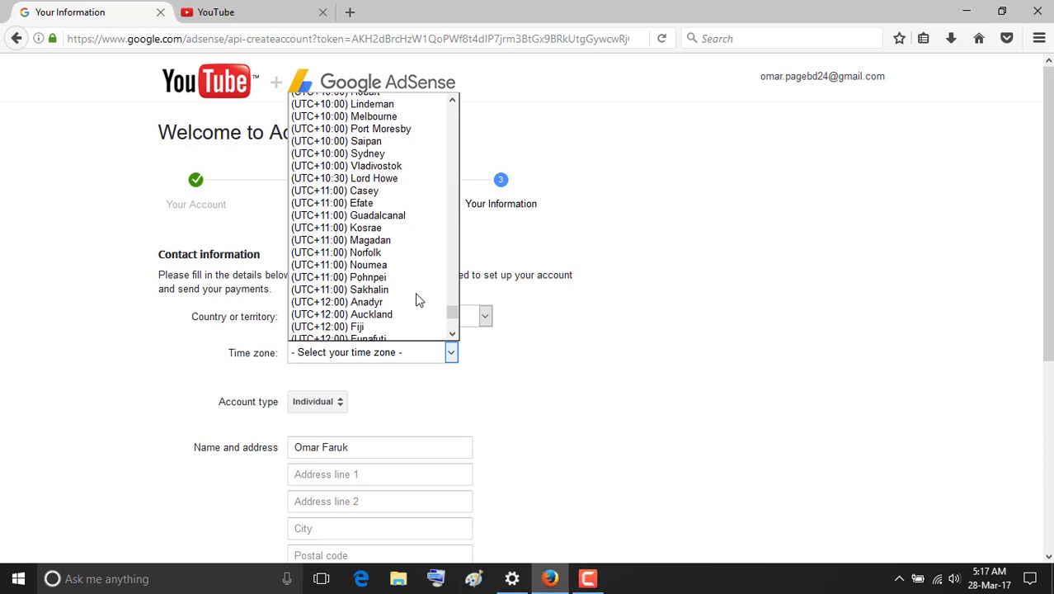
scroll(417, 300, down, 6)
scroll(416, 298, up, 4)
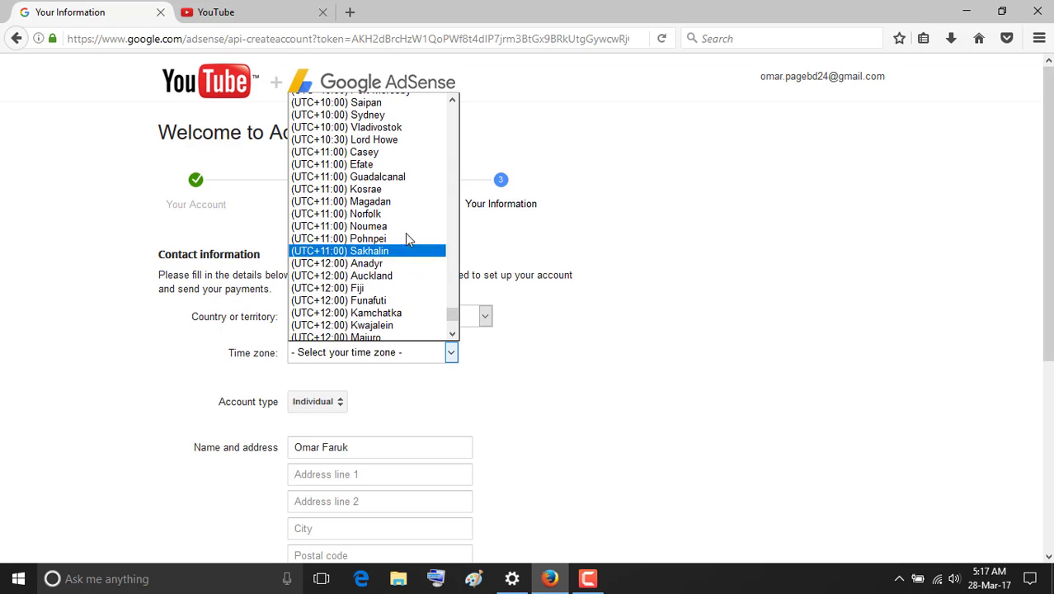
scroll(403, 186, up, 20)
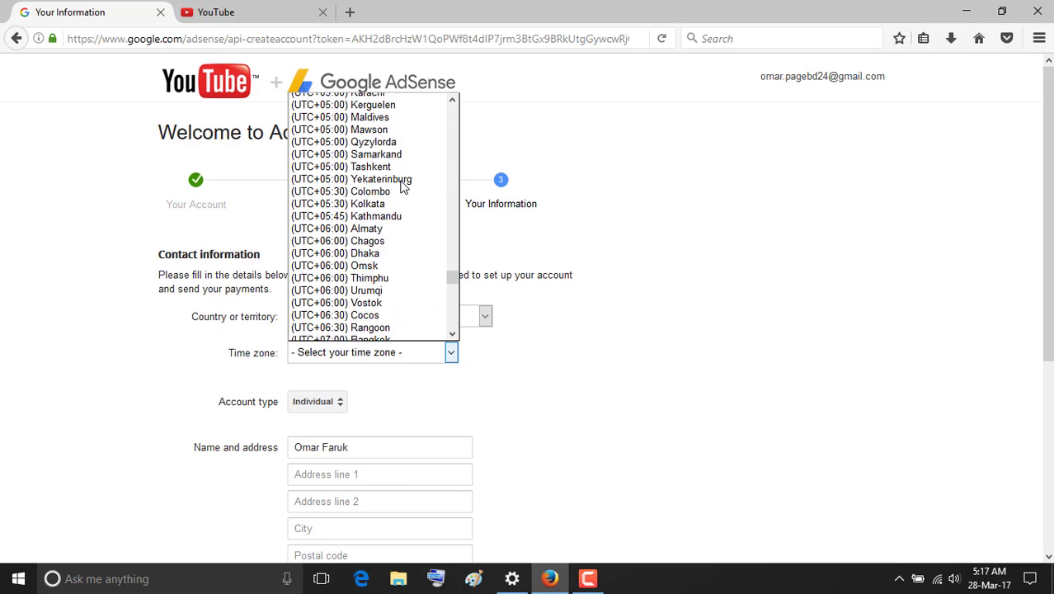
scroll(403, 186, down, 4)
scroll(403, 186, up, 7)
scroll(403, 186, down, 2)
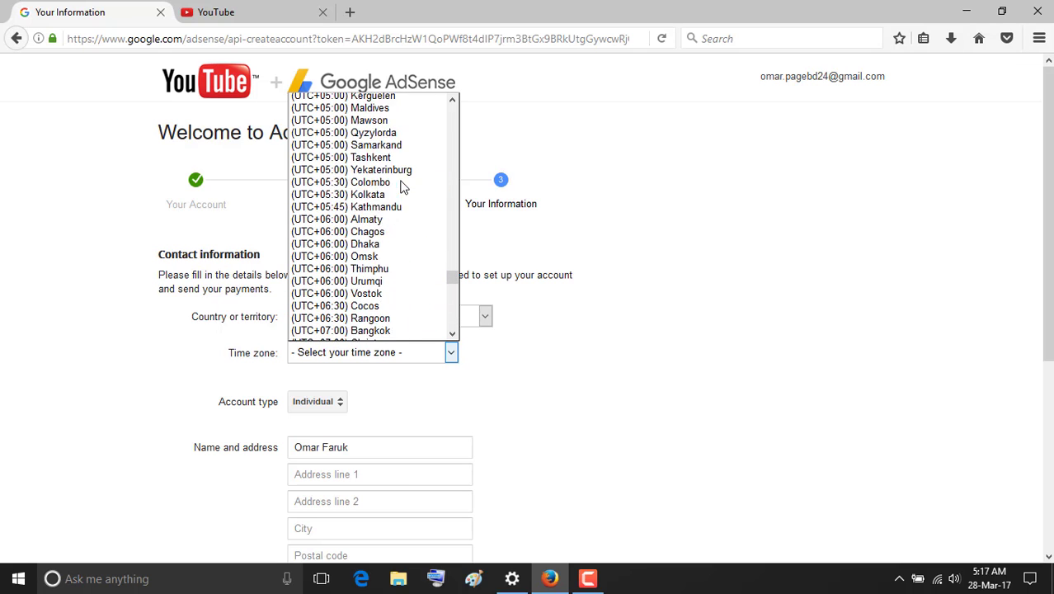
scroll(403, 186, down, 1)
click(393, 229)
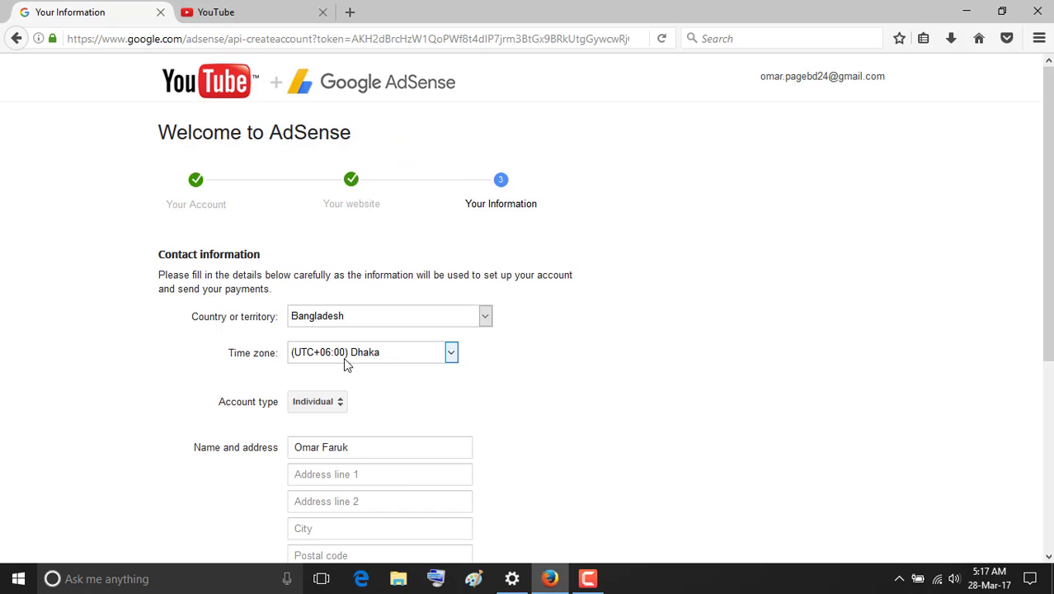
scroll(394, 462, down, 2)
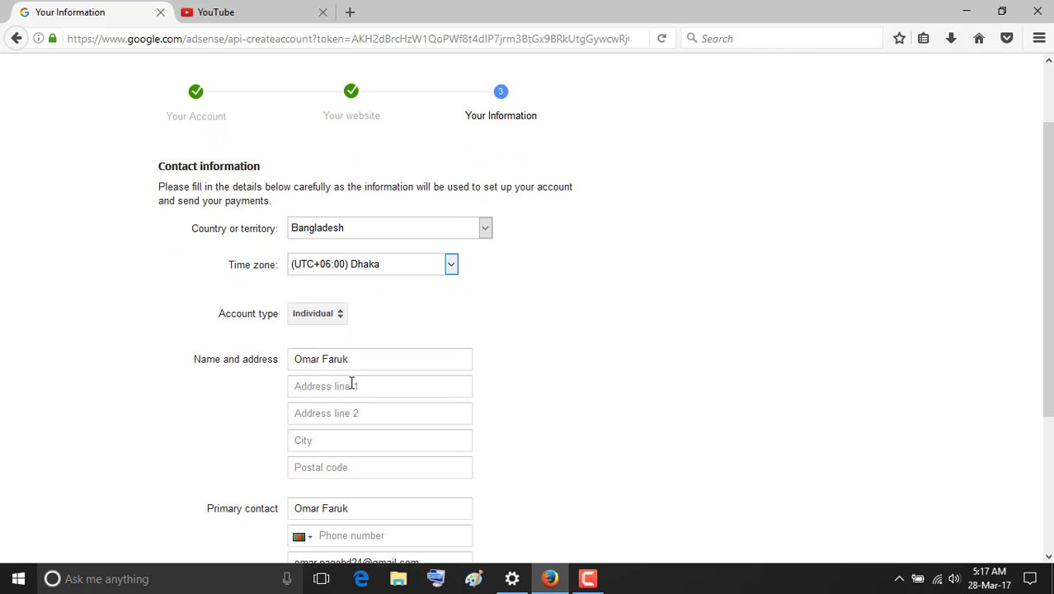
Fill in the street address in the first address line of the contact information.
click(330, 385)
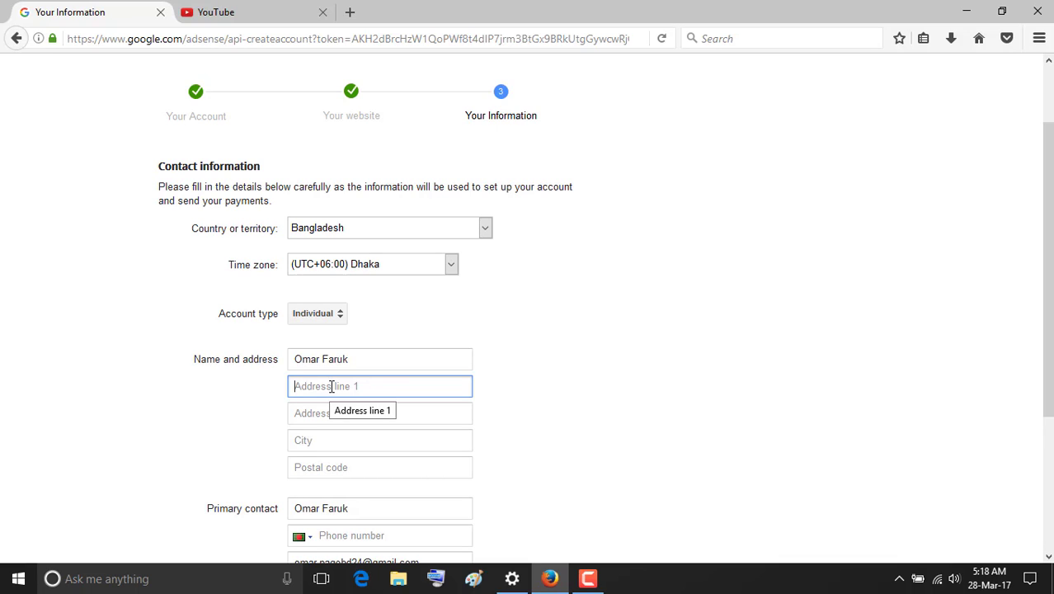
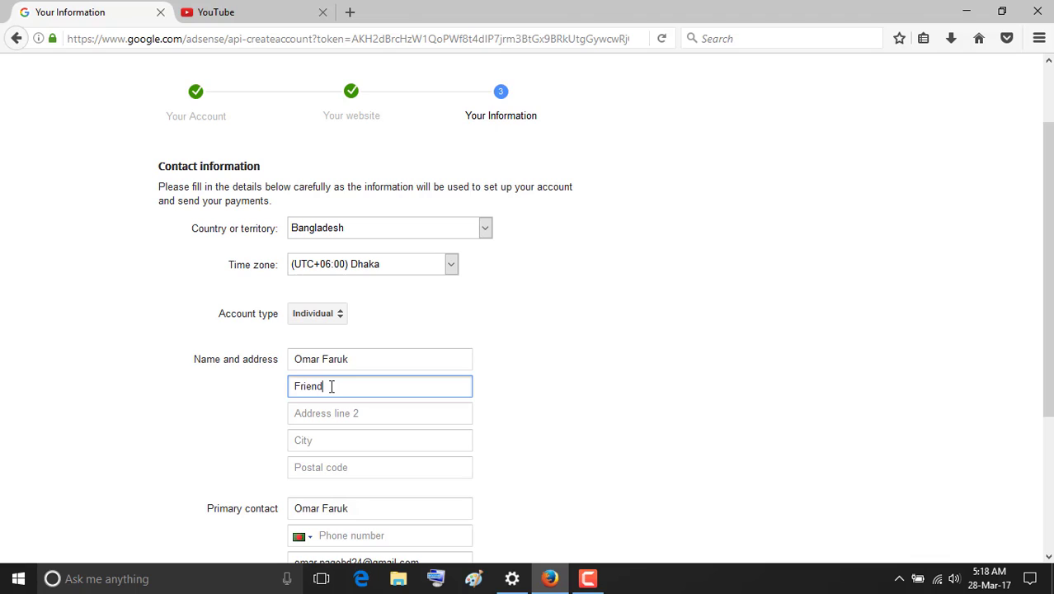
click(976, 260)
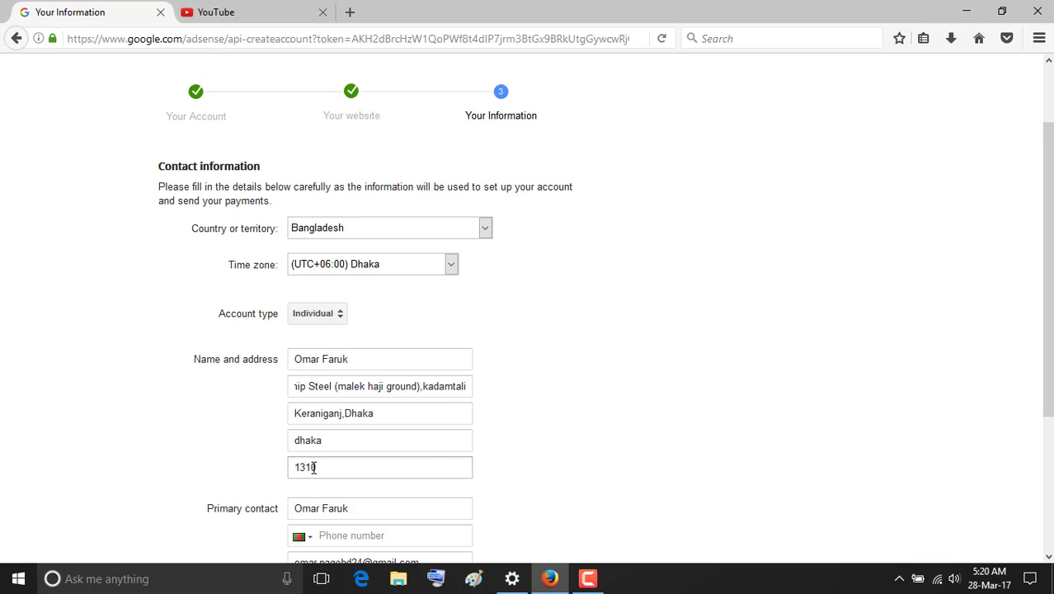
scroll(280, 412, down, 2)
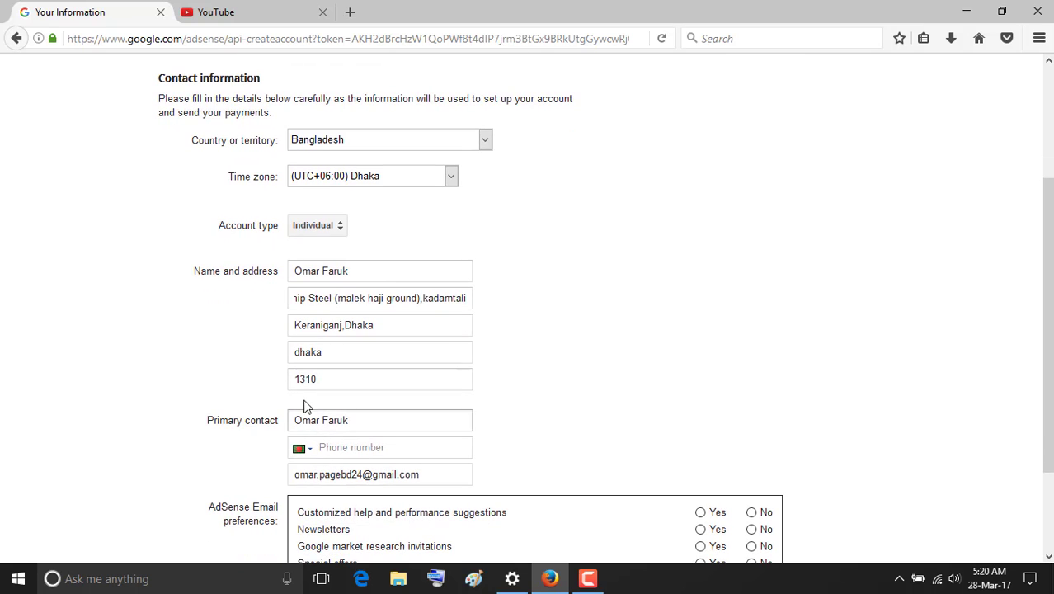
scroll(312, 389, up, 1)
scroll(312, 389, up, 1)
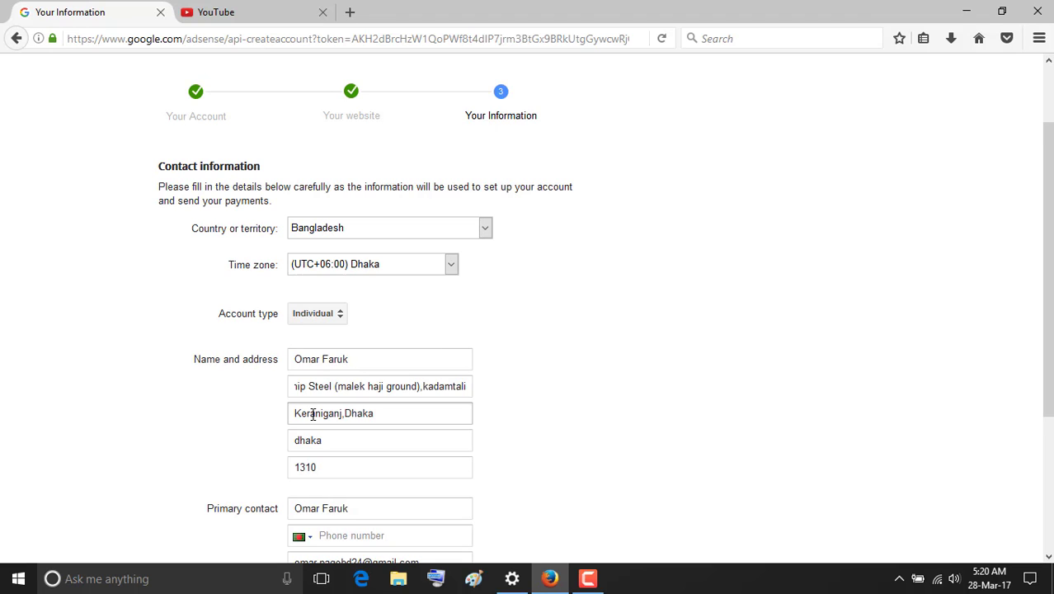
scroll(338, 419, down, 2)
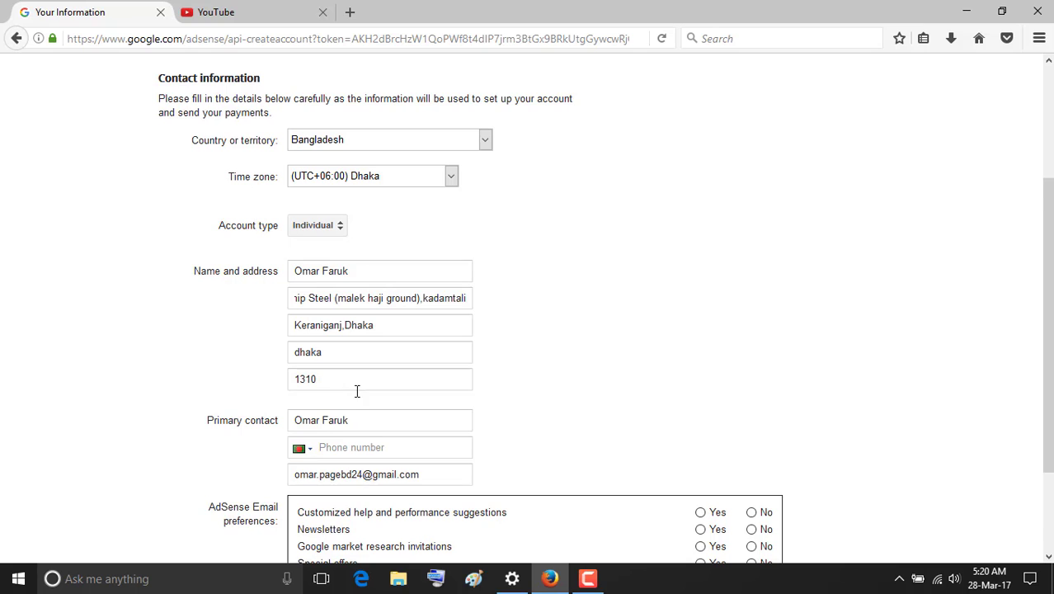
scroll(350, 379, down, 2)
click(350, 363)
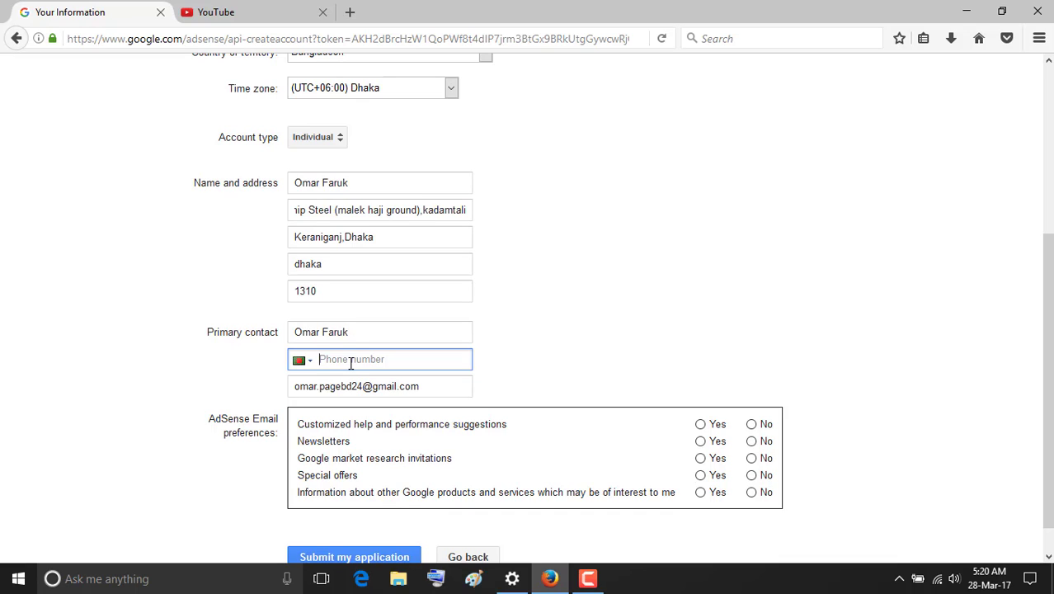
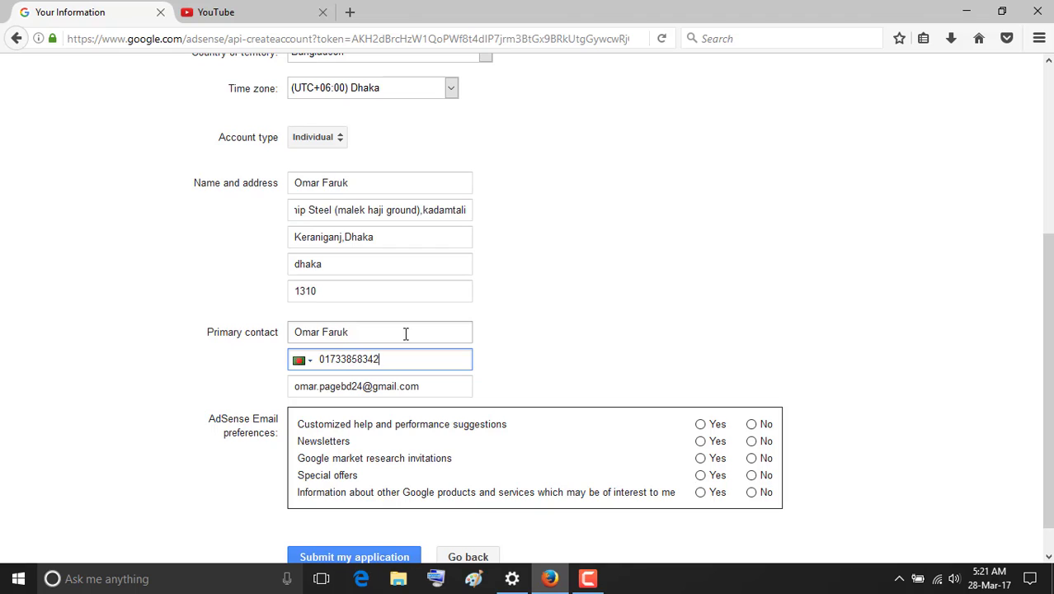
Enter the contact phone number and opt in to the AdSense e-mail preferences.
click(700, 424)
click(700, 441)
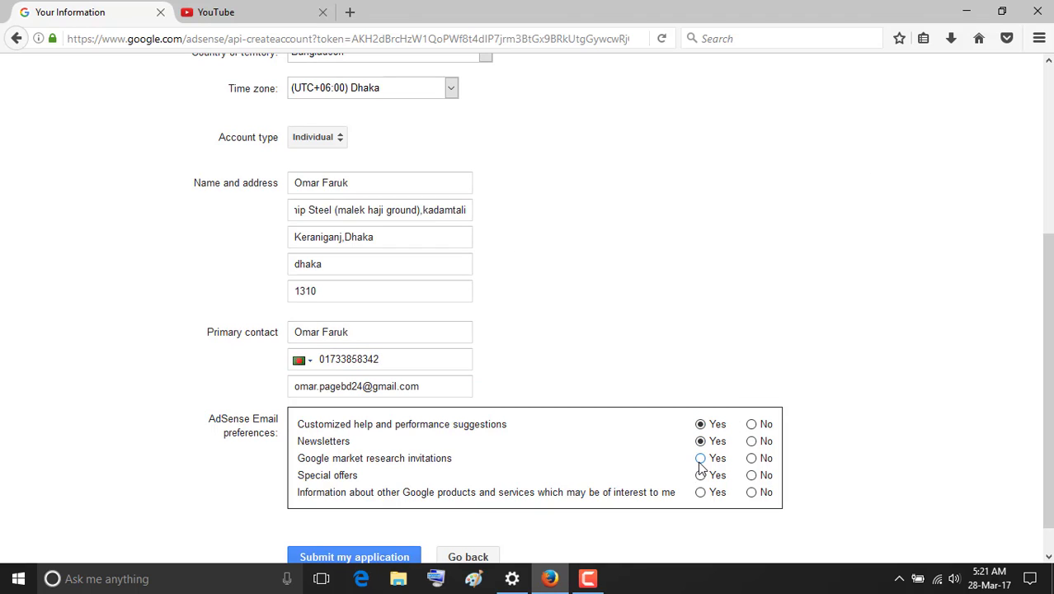
click(700, 458)
click(700, 492)
scroll(713, 437, up, 3)
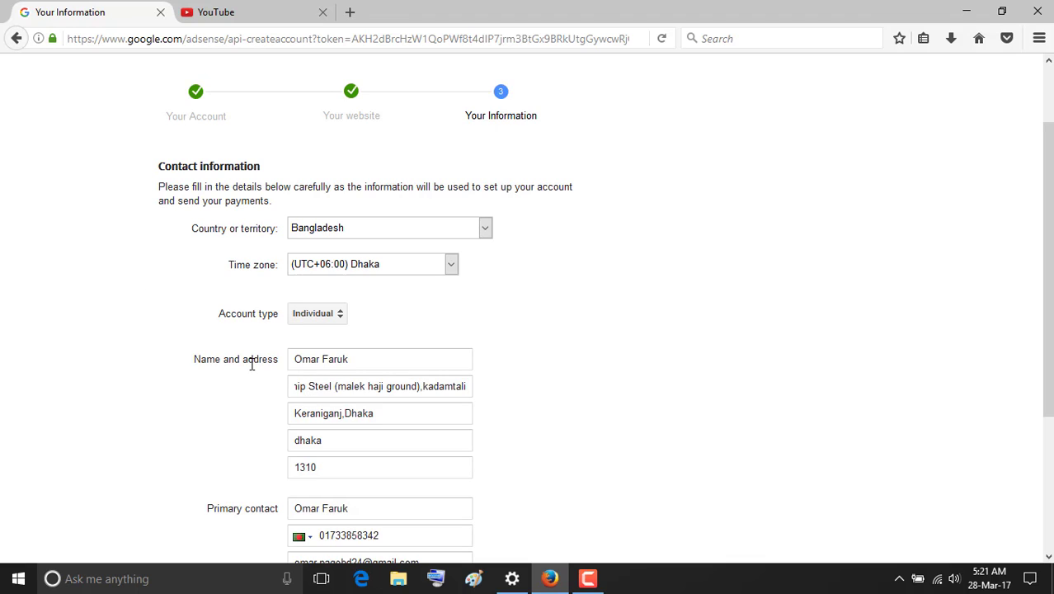
Review the first address line of the contact details for correctness.
click(295, 383)
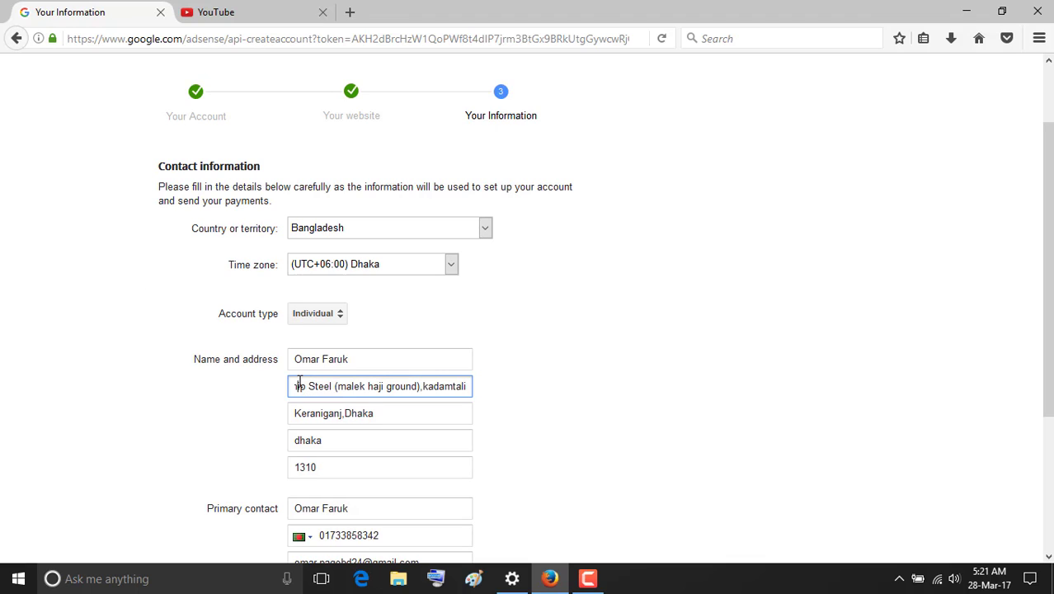
key(Left)
key(Left)
key(Left)
key(Left)
key(Left)
key(Left)
key(Left)
key(Left)
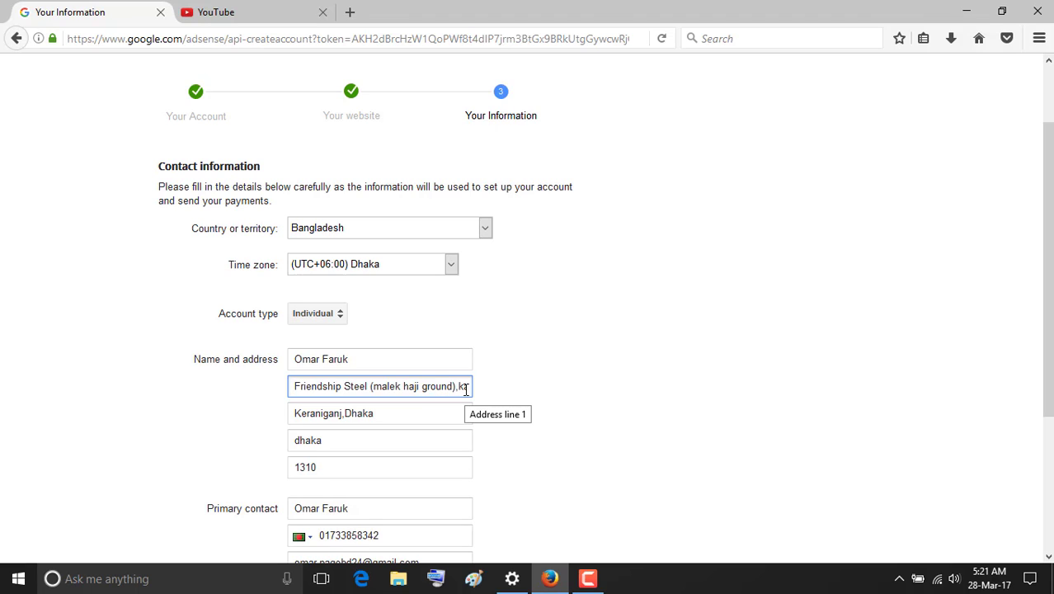
key(Right)
key(Right)
key(Right)
key(Right)
key(Right)
key(Right)
key(Right)
key(Right)
key(Right)
key(Right)
key(Right)
key(Right)
key(Right)
key(Right)
key(Right)
key(Right)
key(Right)
key(Right)
key(Right)
key(Right)
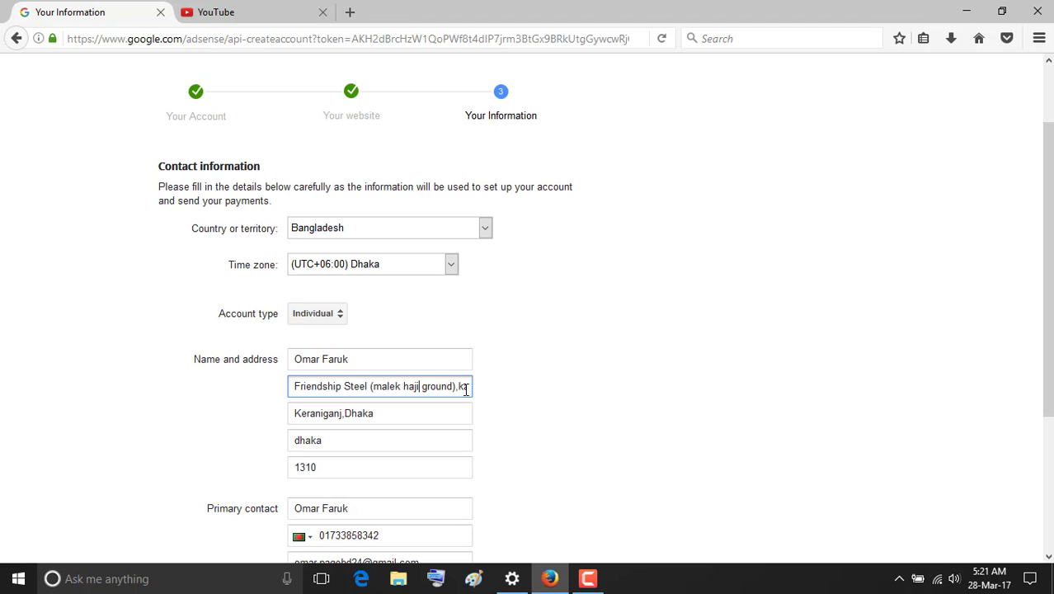
key(Right)
key(Right)
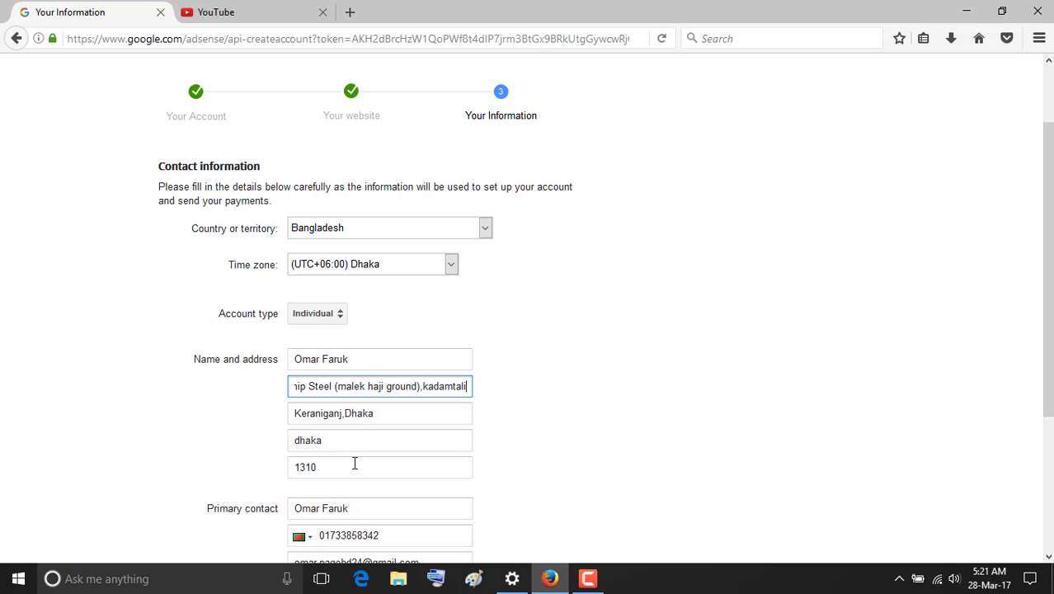
scroll(347, 542, down, 5)
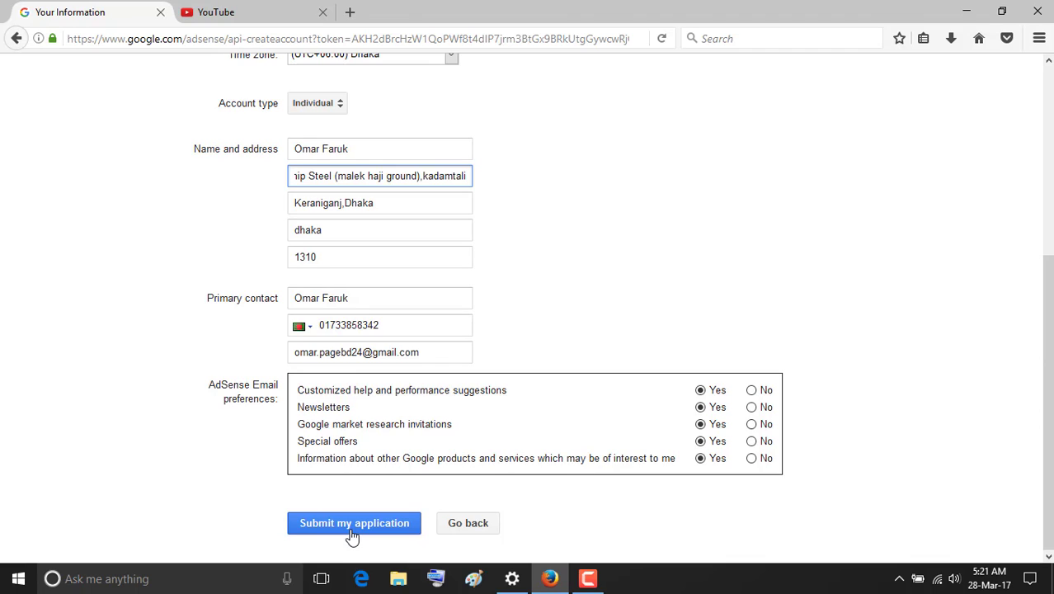
Submit the application, tick 'Yes, I have read and accept the agreement' and accept.
click(349, 534)
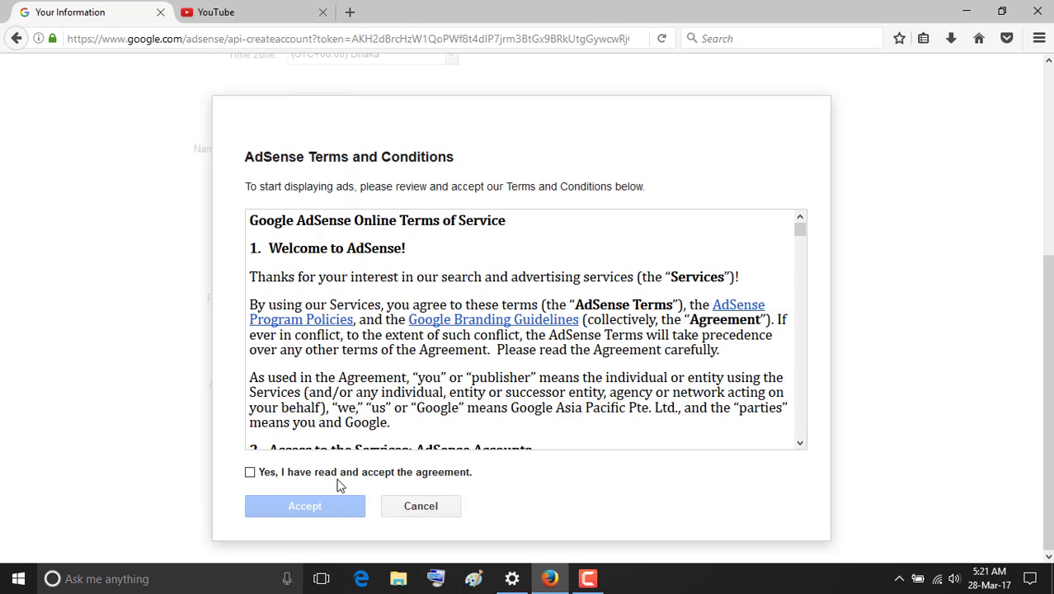
scroll(330, 288, down, 2)
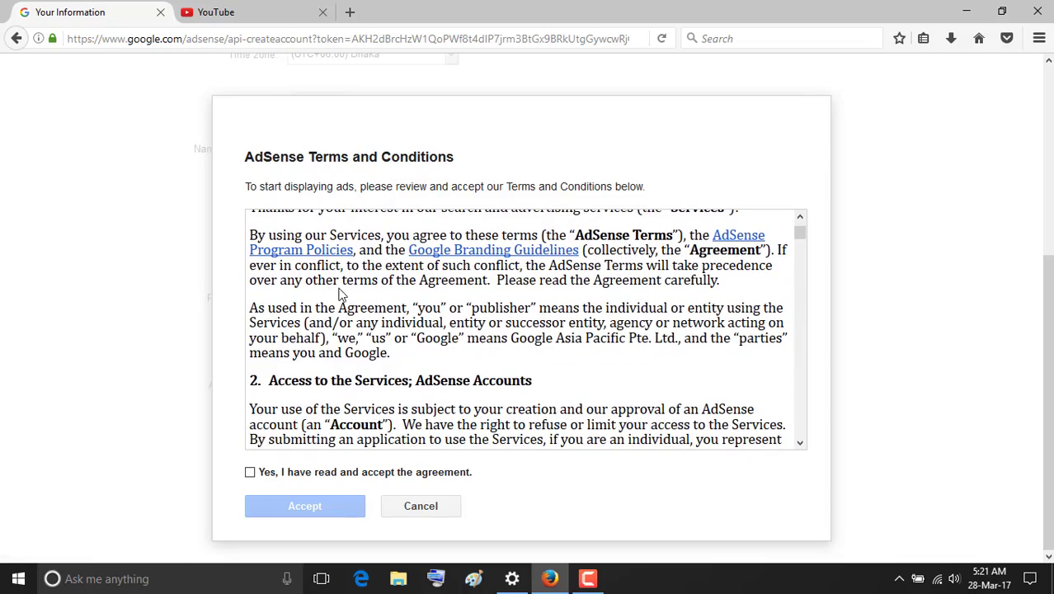
scroll(343, 297, down, 10)
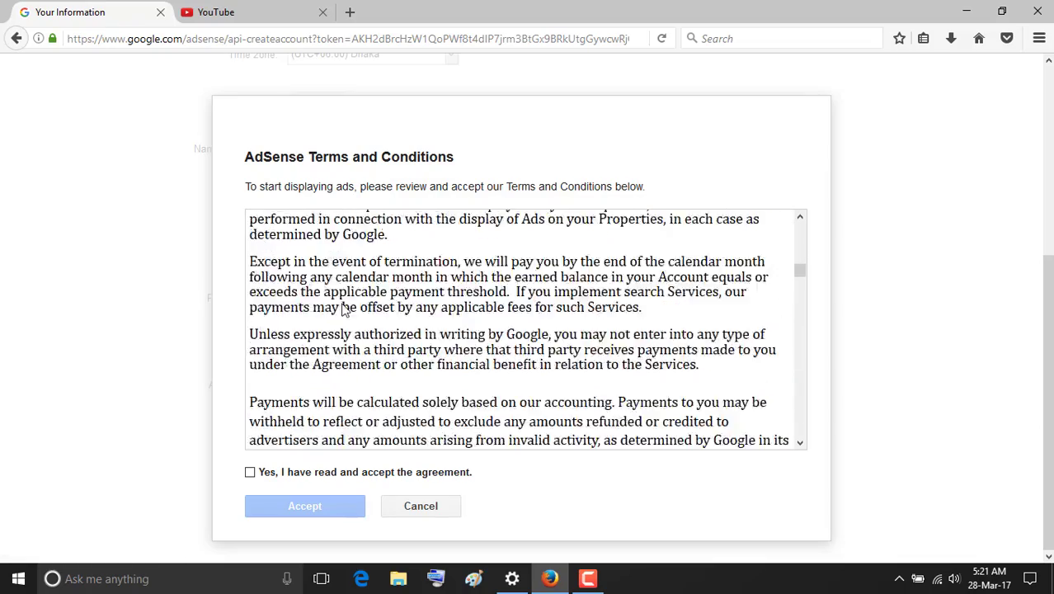
scroll(342, 307, down, 3)
scroll(346, 310, up, 10)
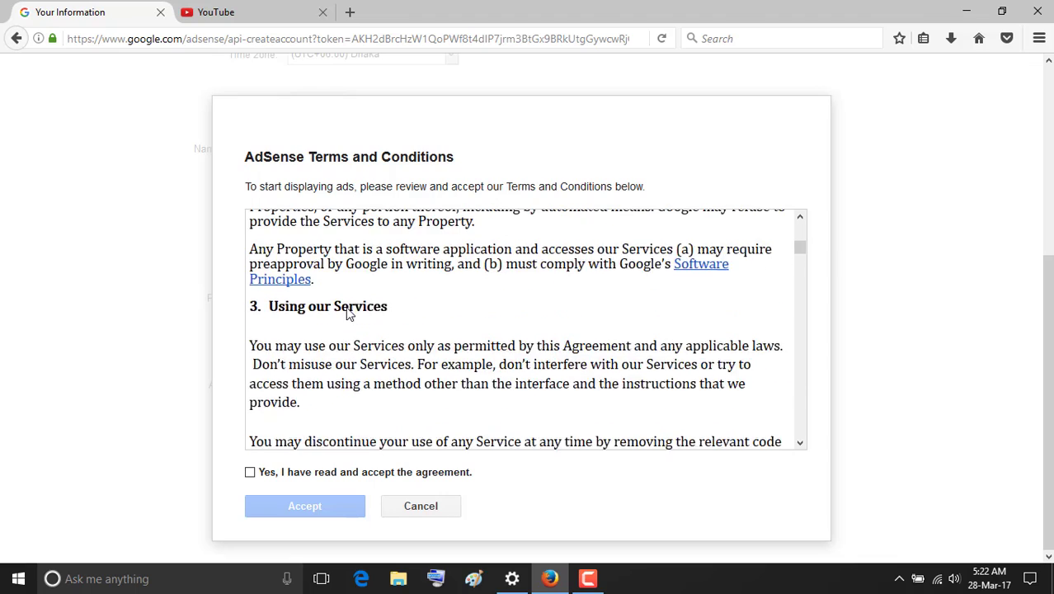
scroll(348, 312, up, 4)
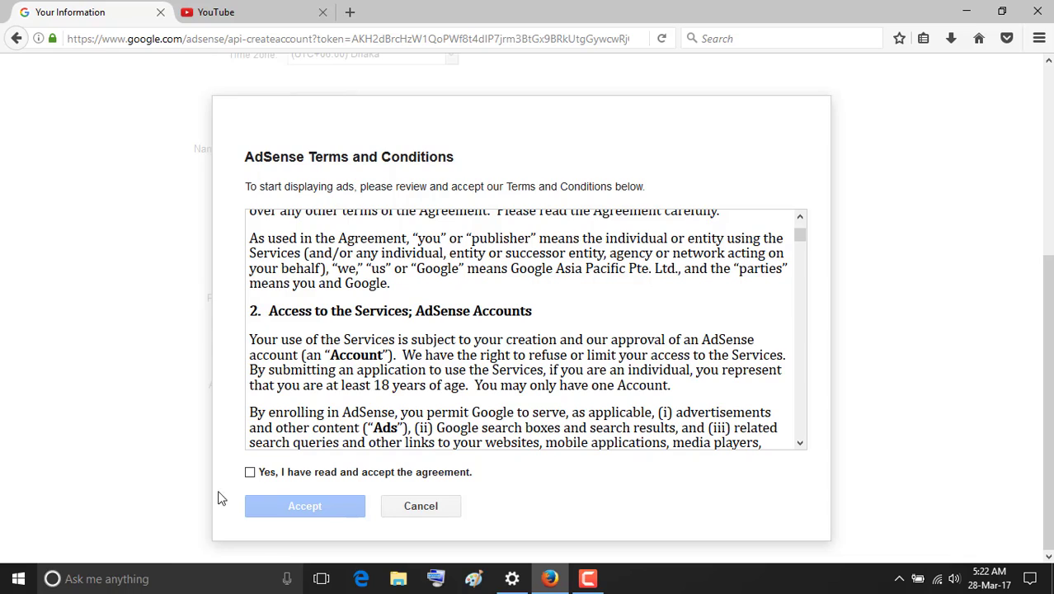
click(251, 472)
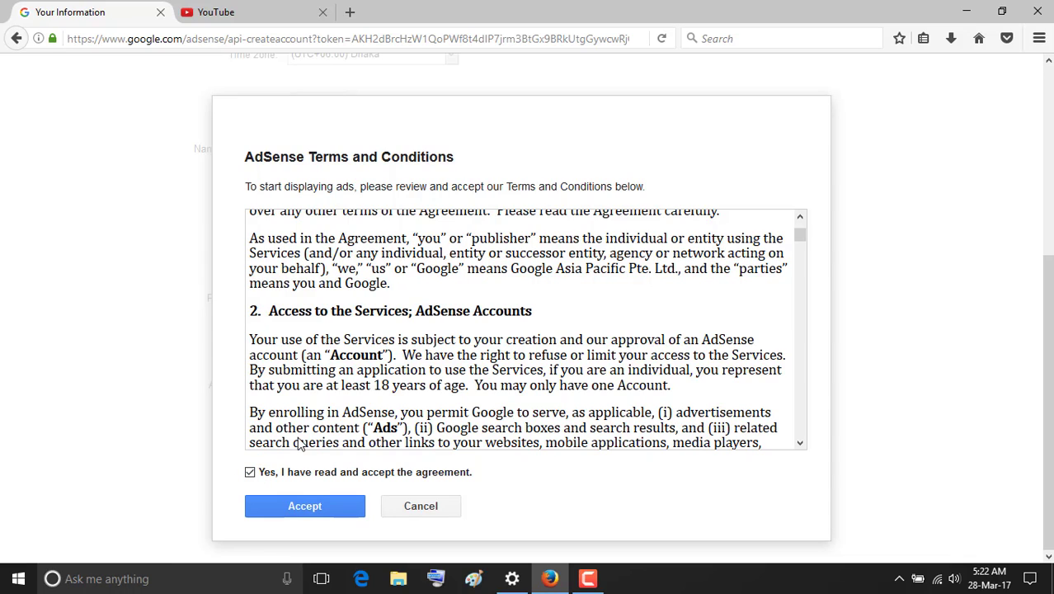
click(302, 505)
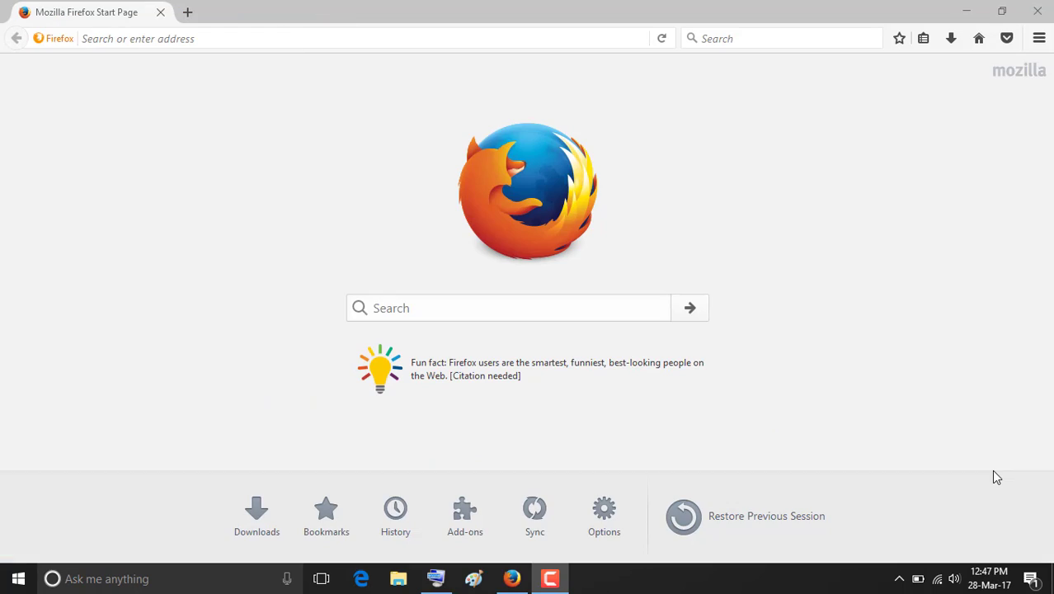
Load the YouTube home page by entering the youtu.be address in Firefox.
click(254, 38)
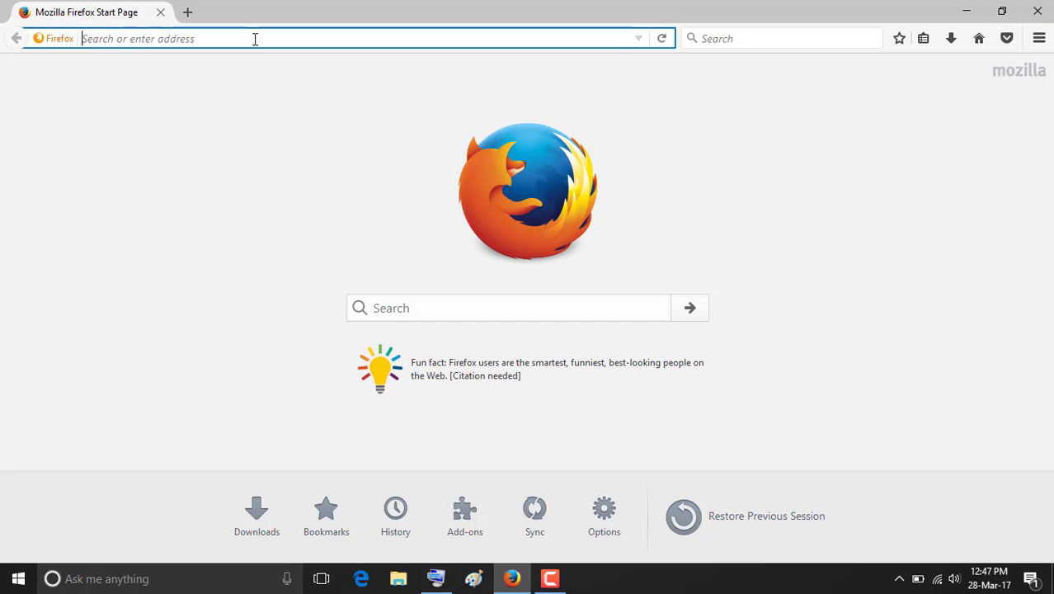
text(you)
text(u)
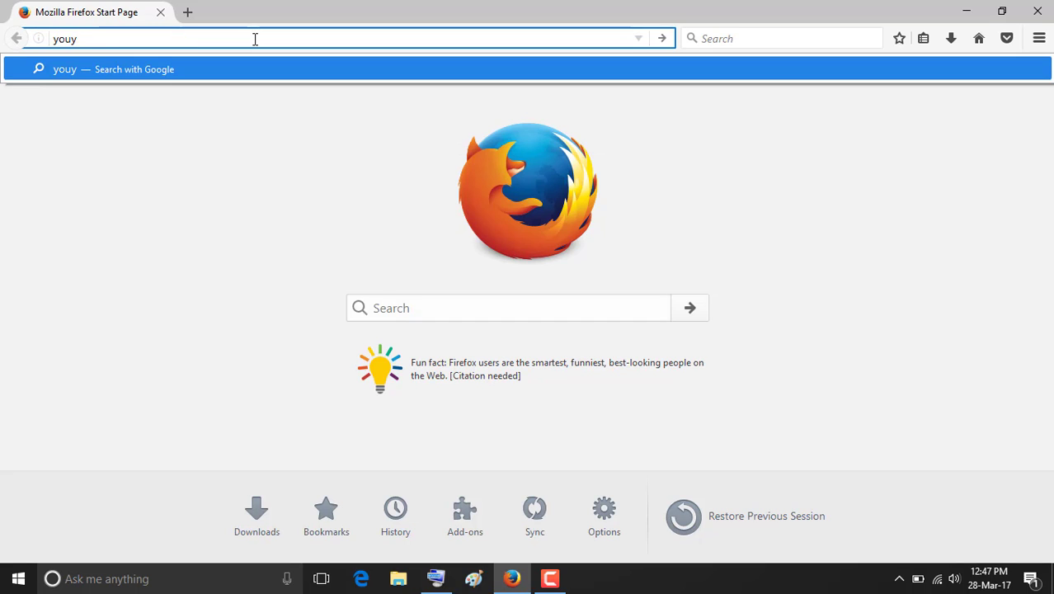
key(BackSpace)
text(u)
key(BackSpace)
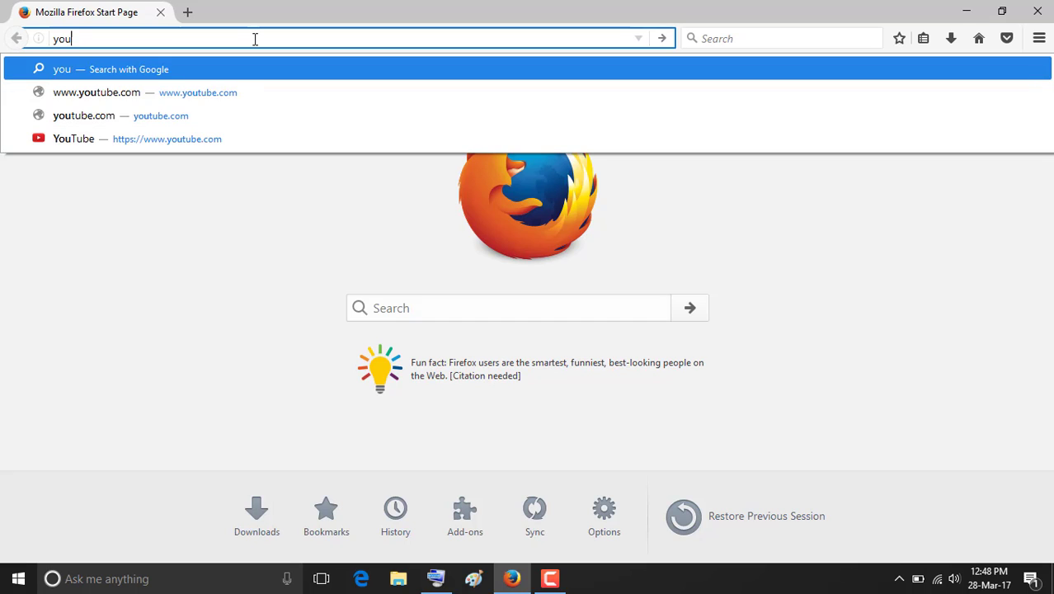
text(tu.be/)
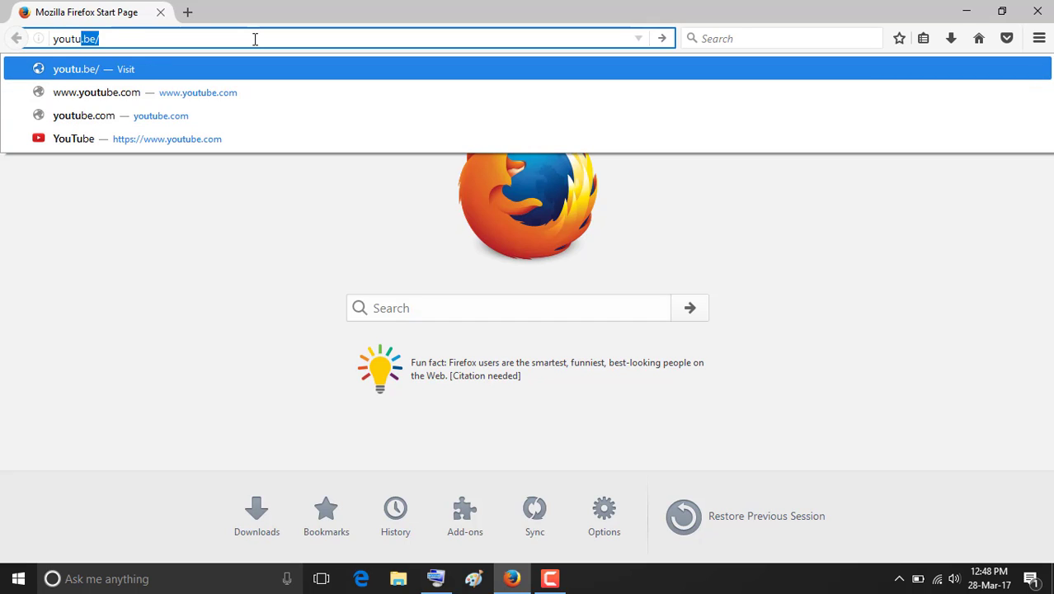
key(Return)
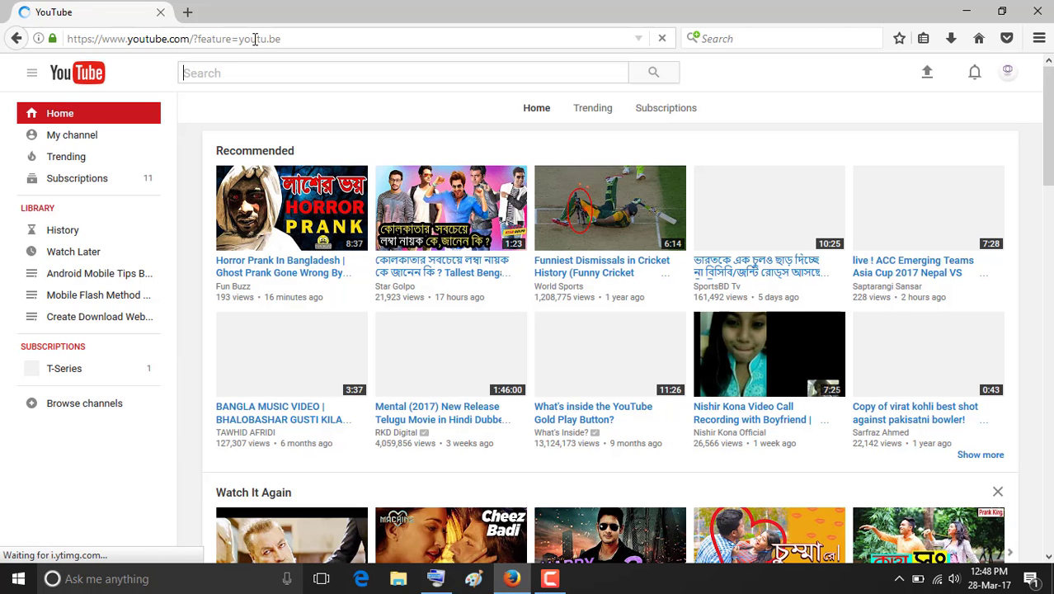
Go to Creator Studio's Channel page and open the monetization settings showing AdSense approved.
click(1008, 73)
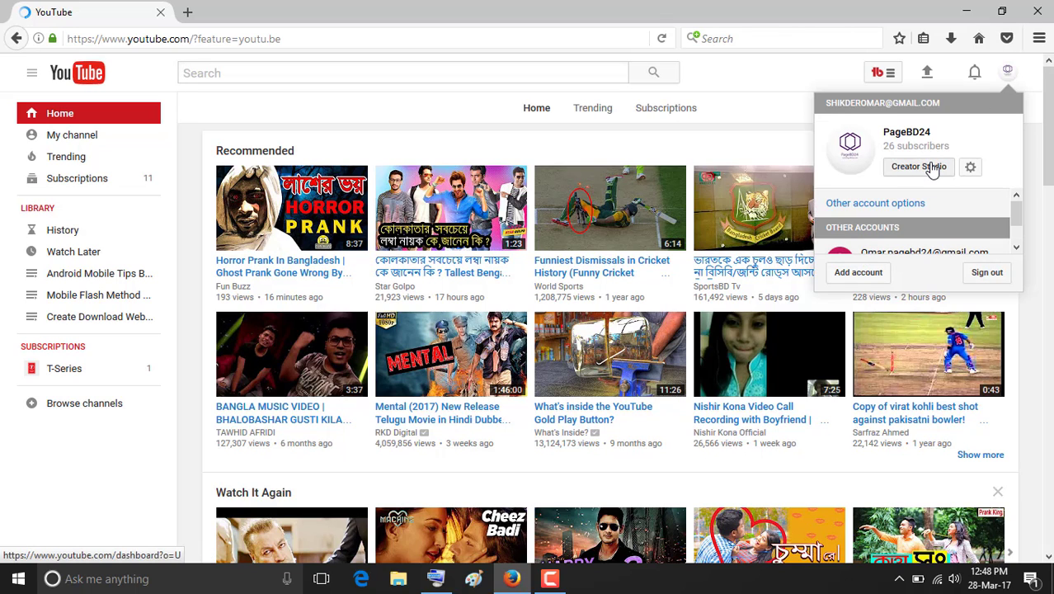
click(940, 137)
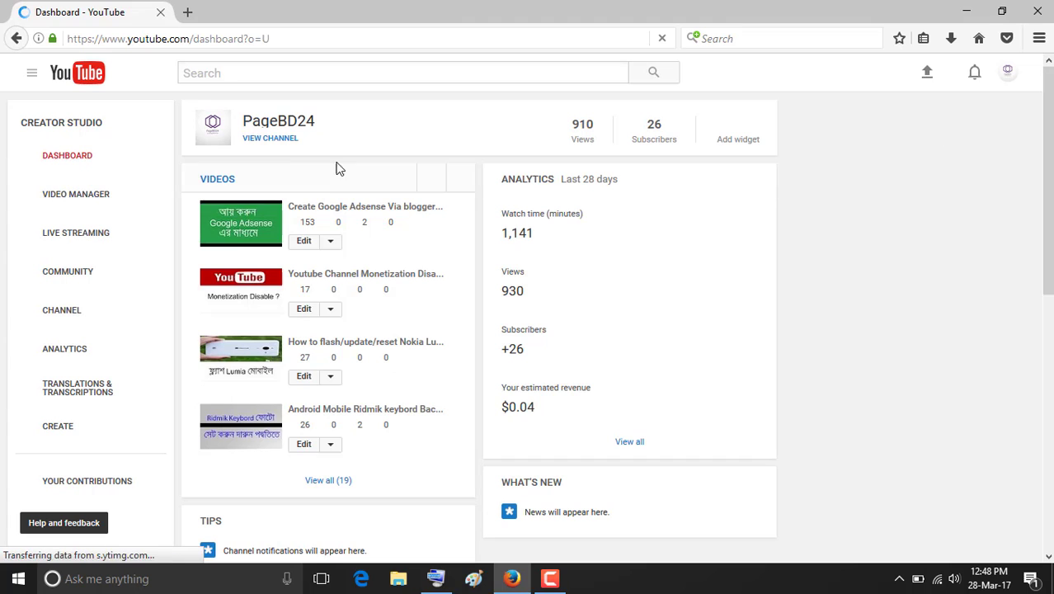
click(91, 320)
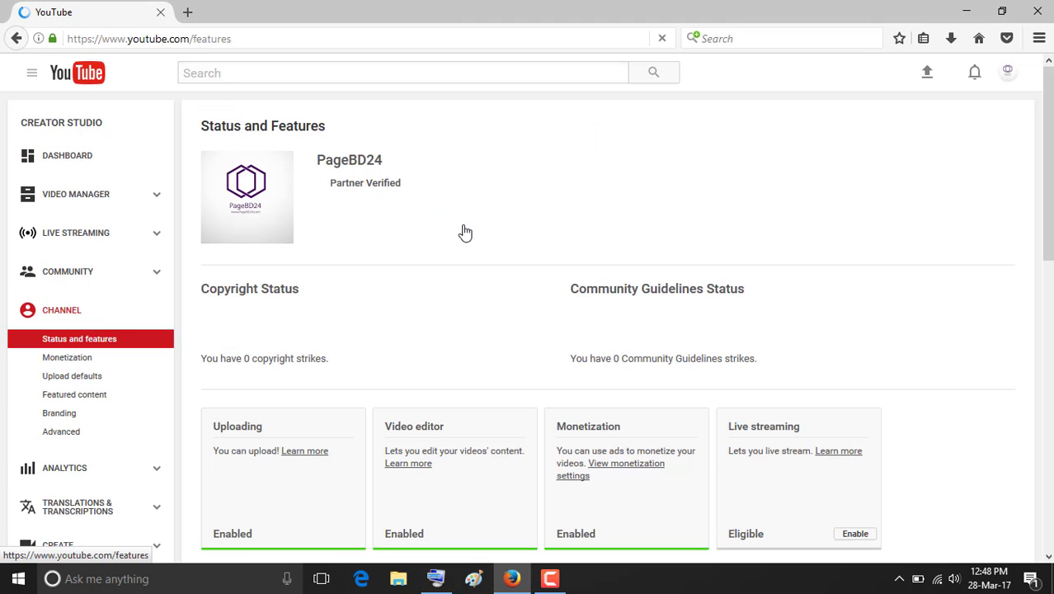
scroll(573, 317, down, 2)
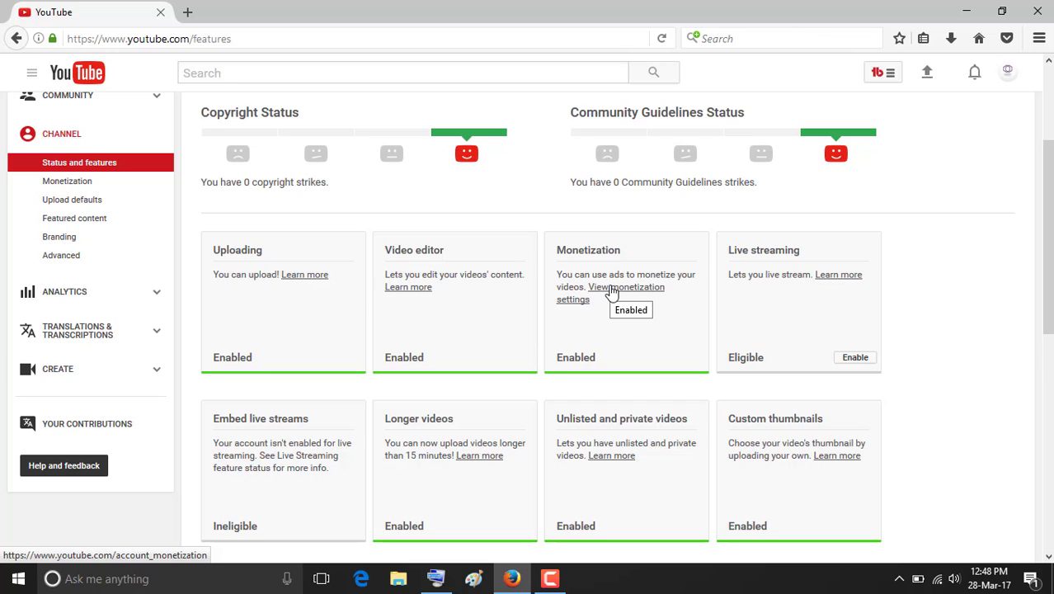
click(611, 293)
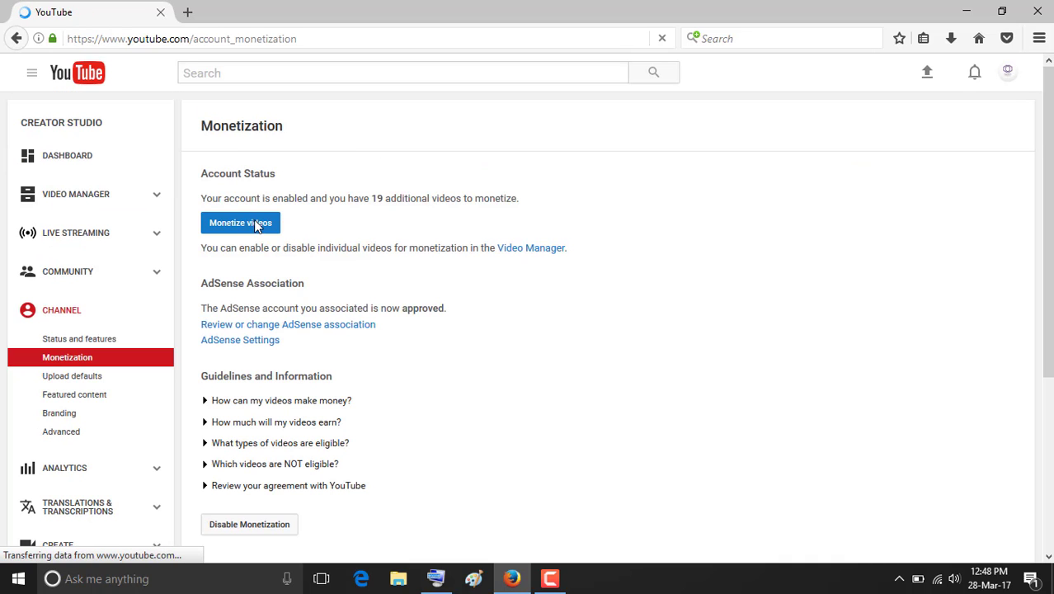
Monetize the 19 videos with overlay in-video, skippable video and sponsored card ads.
click(256, 227)
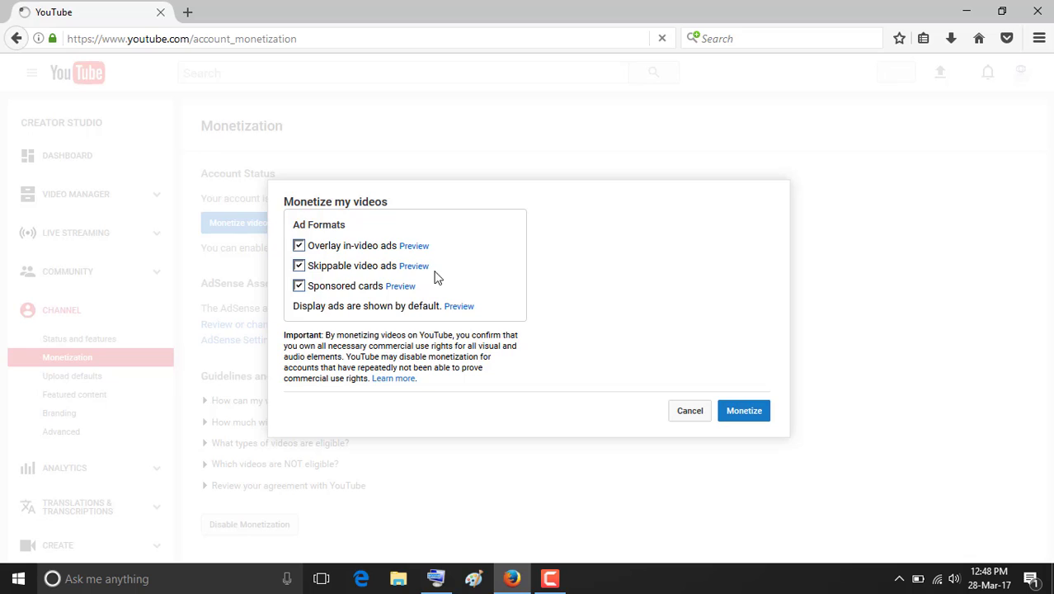
click(756, 412)
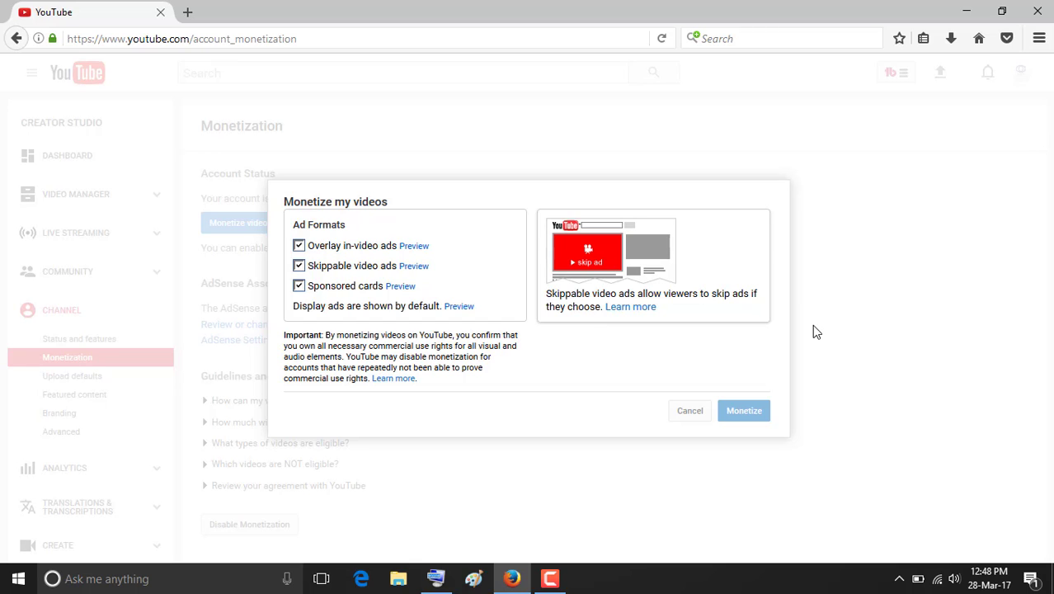
click(812, 326)
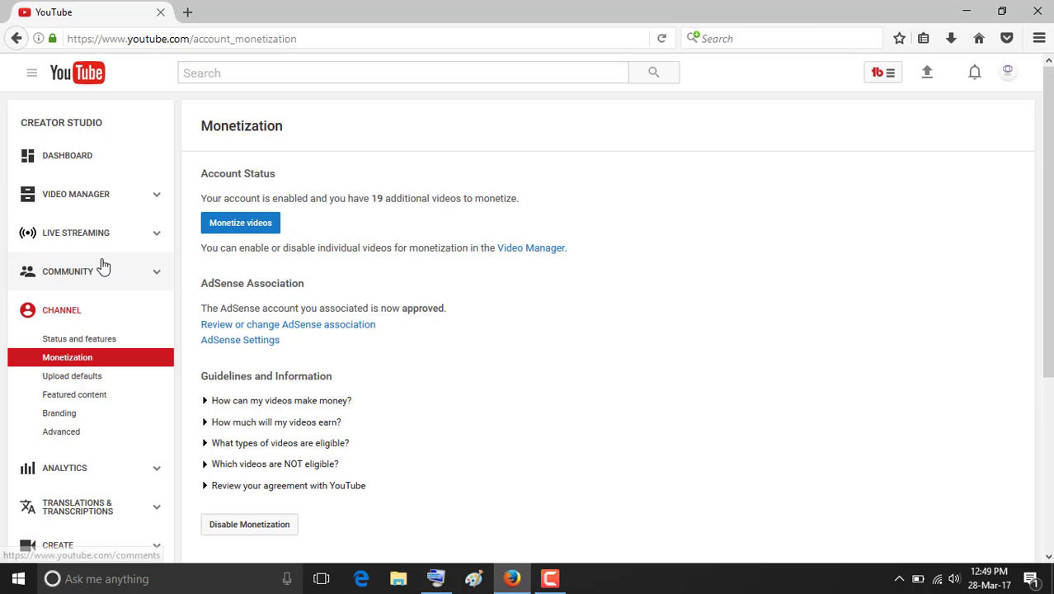
Open the Videos list and scroll through the 19 uploads, ending back at the top.
click(88, 203)
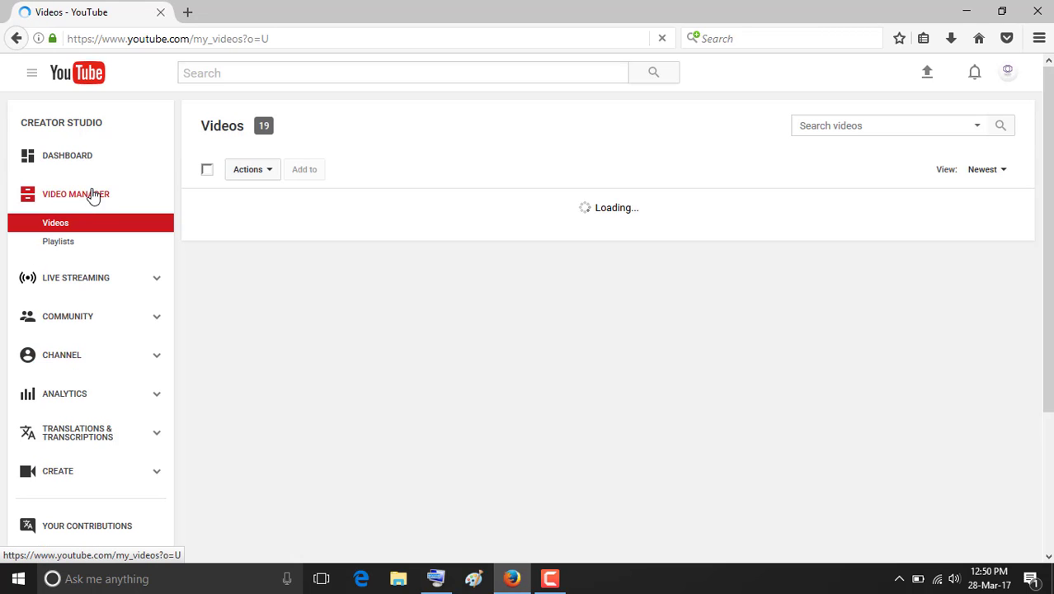
scroll(311, 185, down, 2)
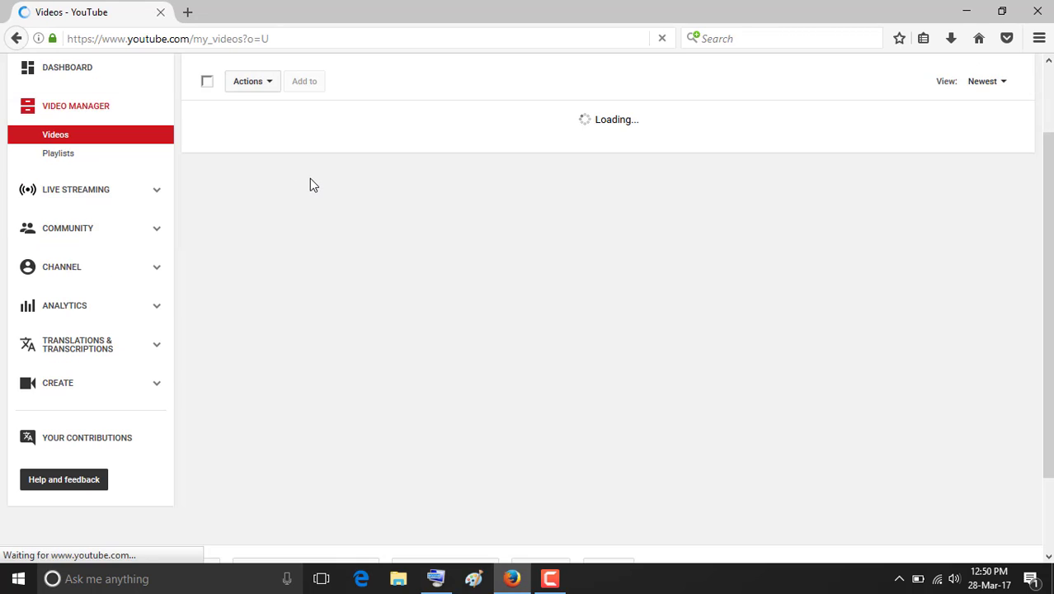
scroll(310, 178, up, 2)
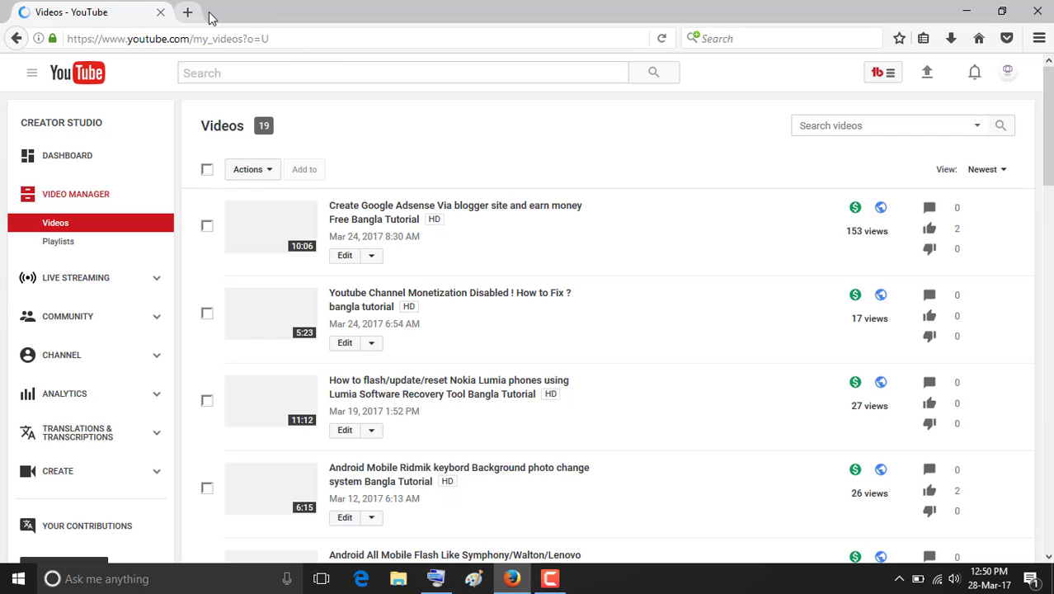
scroll(855, 294, down, 3)
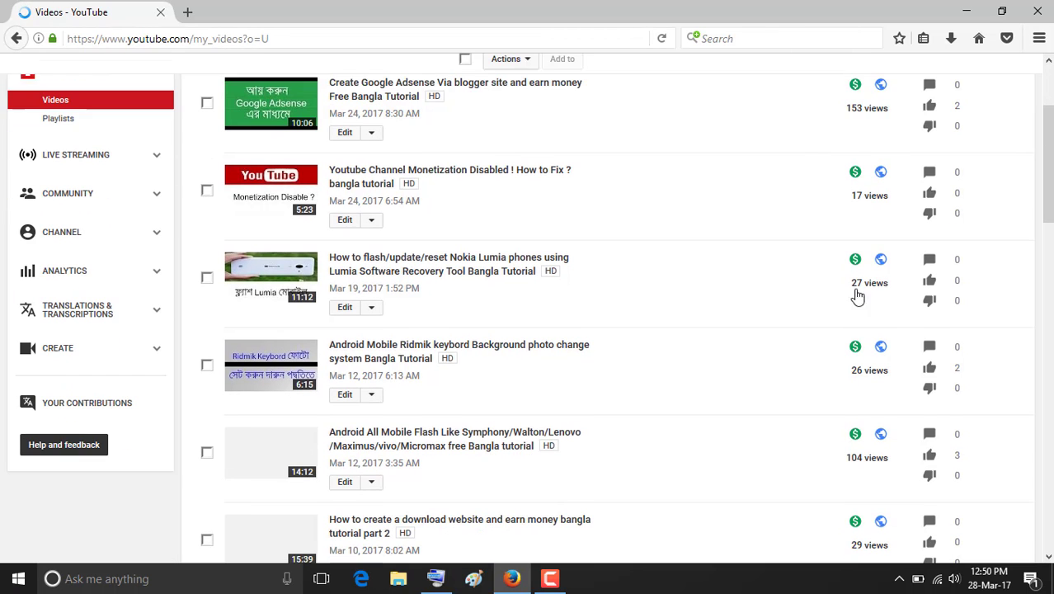
scroll(870, 173, up, 4)
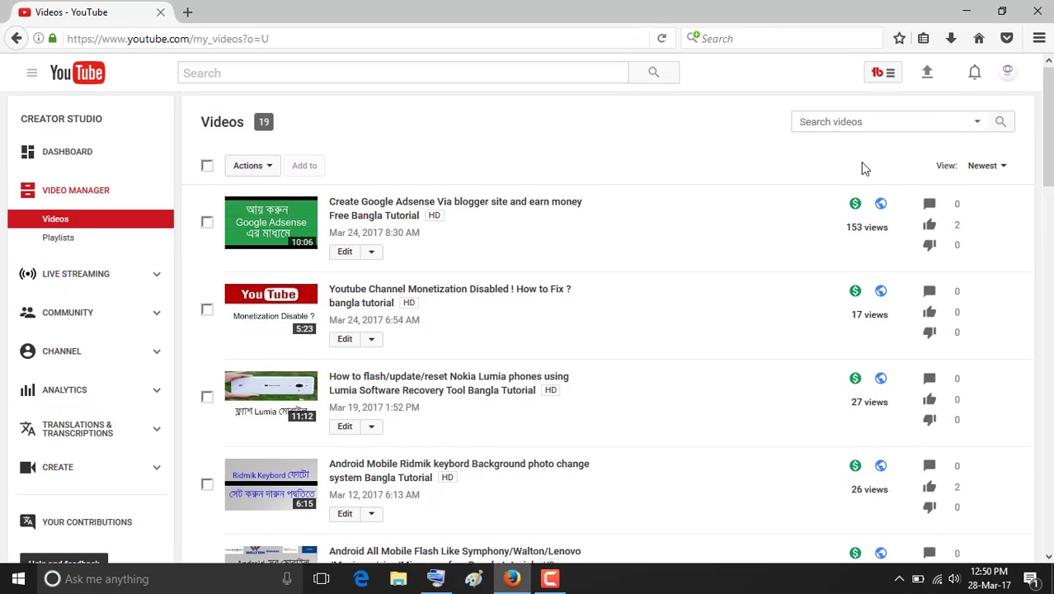
scroll(863, 165, down, 5)
scroll(864, 259, down, 20)
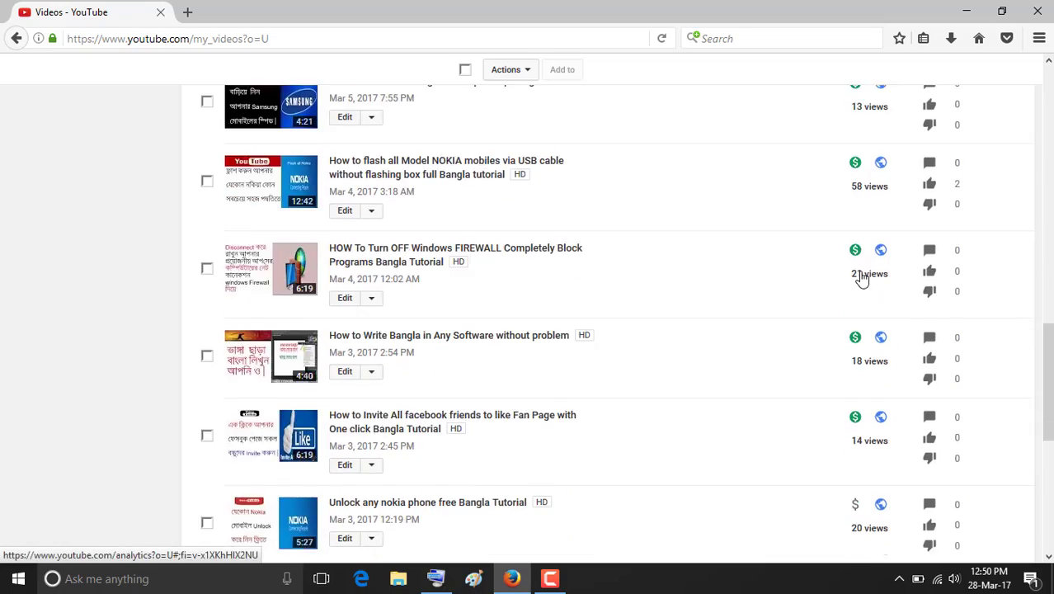
scroll(858, 270, up, 4)
scroll(854, 278, down, 5)
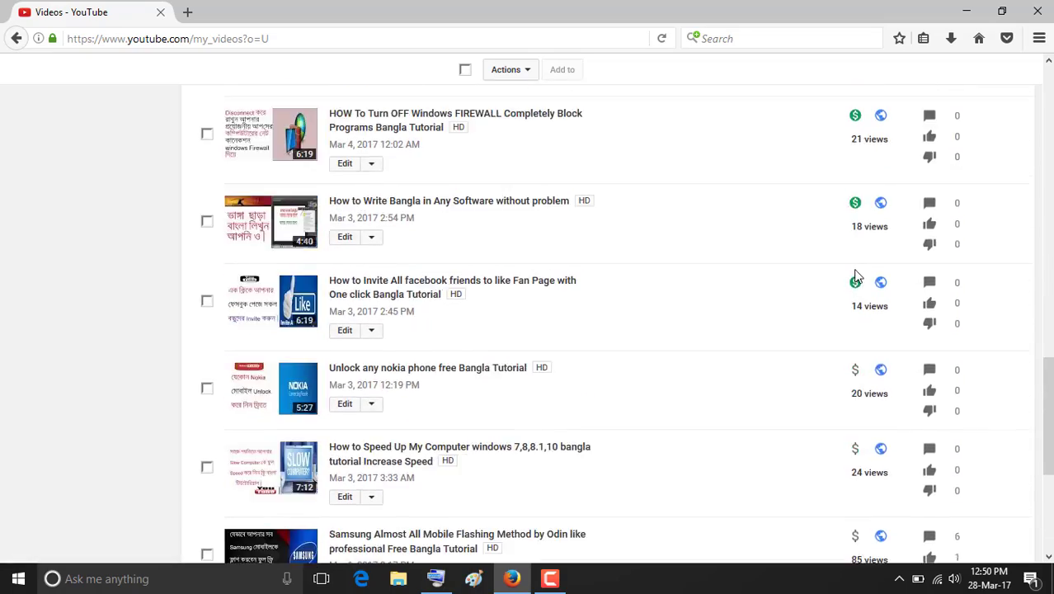
scroll(857, 270, up, 4)
scroll(857, 269, up, 15)
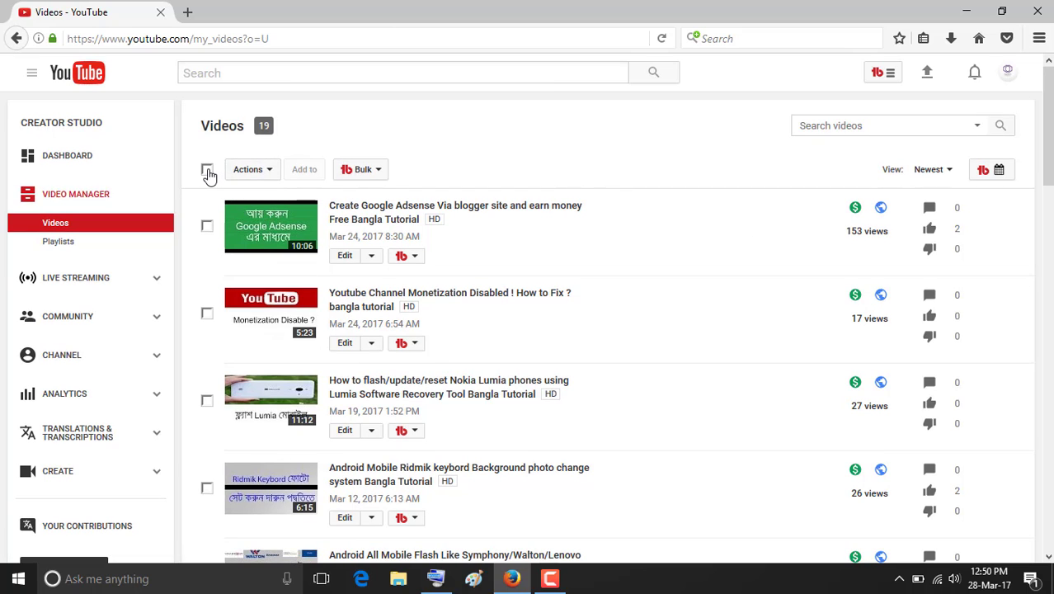
Select all 19 videos and bulk-set Monetization to 'Monetize with ads', confirming the irreversible update.
click(207, 171)
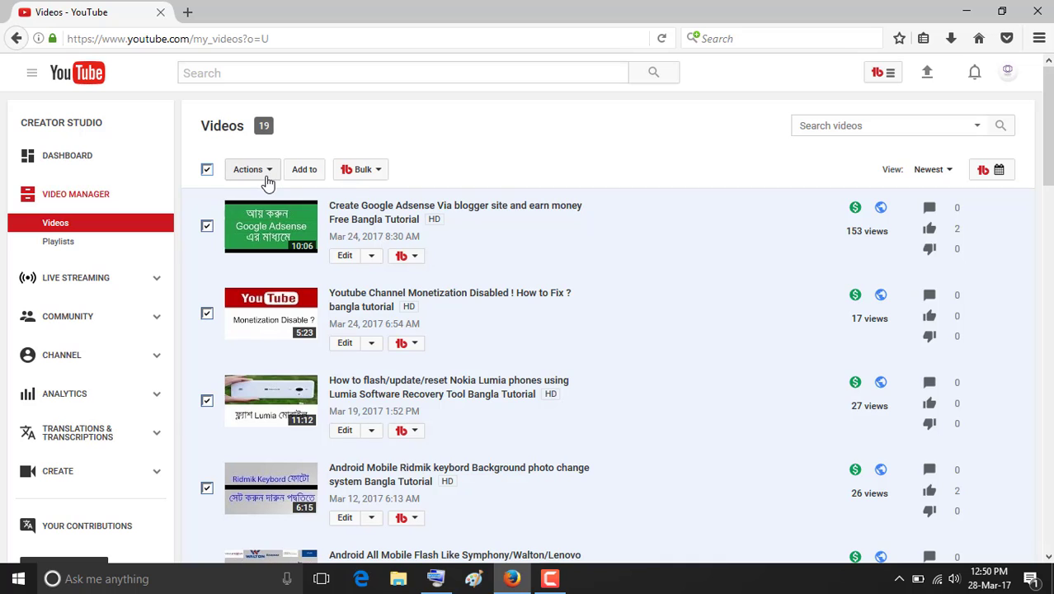
click(267, 177)
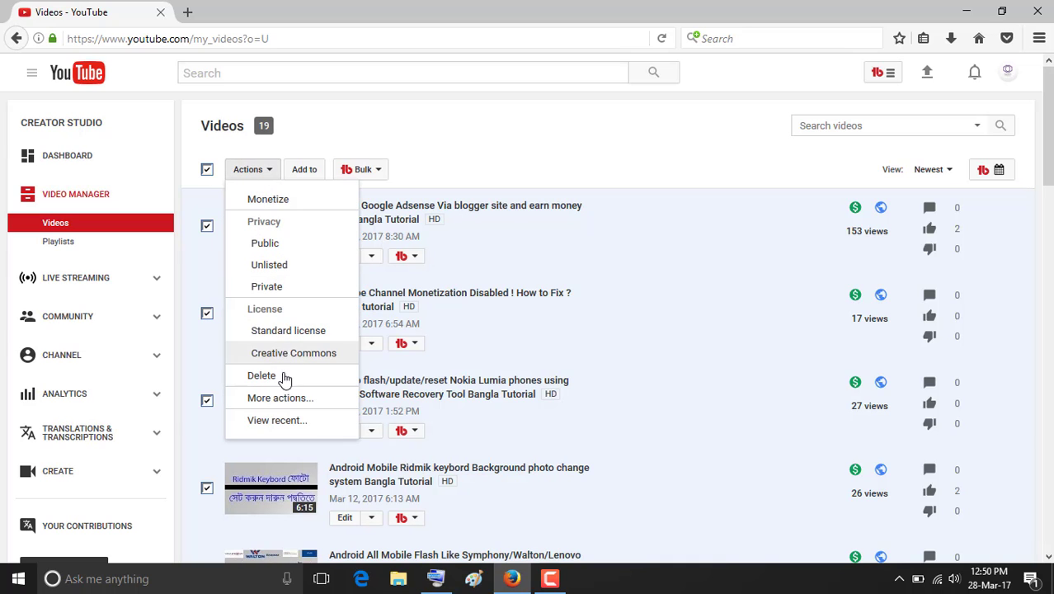
click(295, 400)
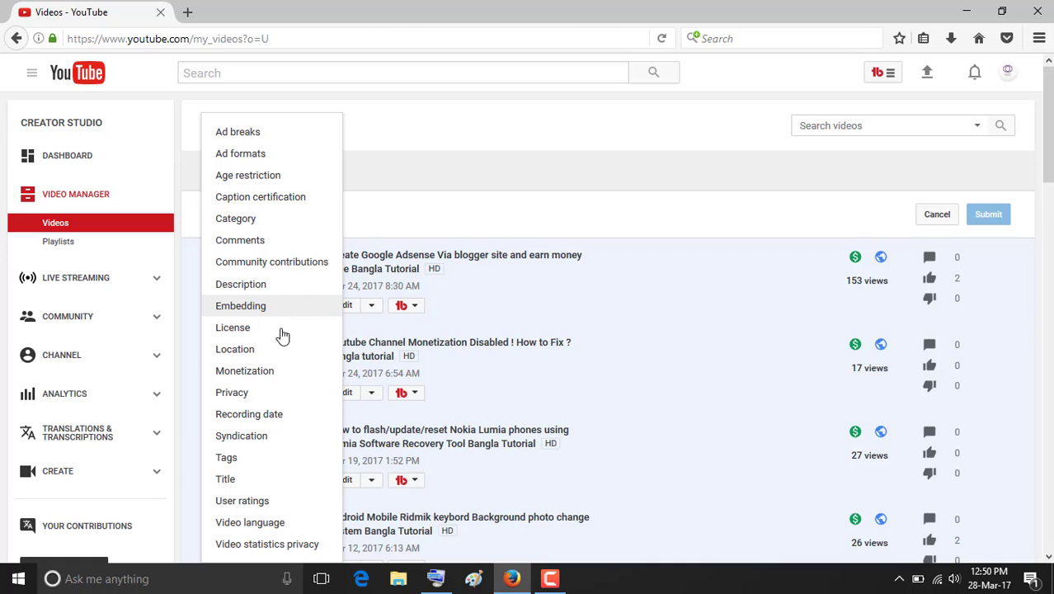
click(245, 370)
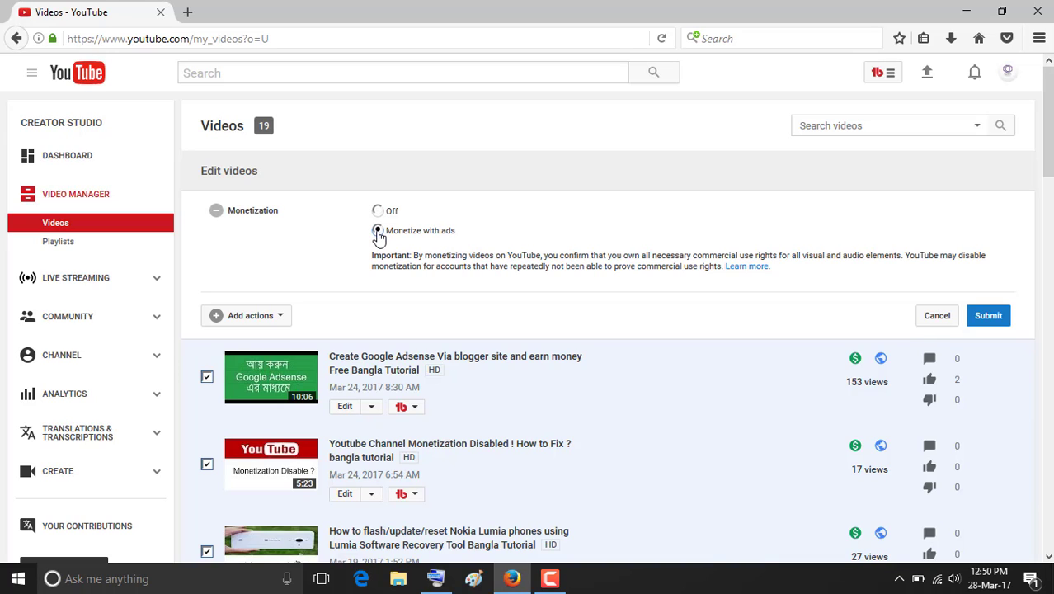
click(987, 316)
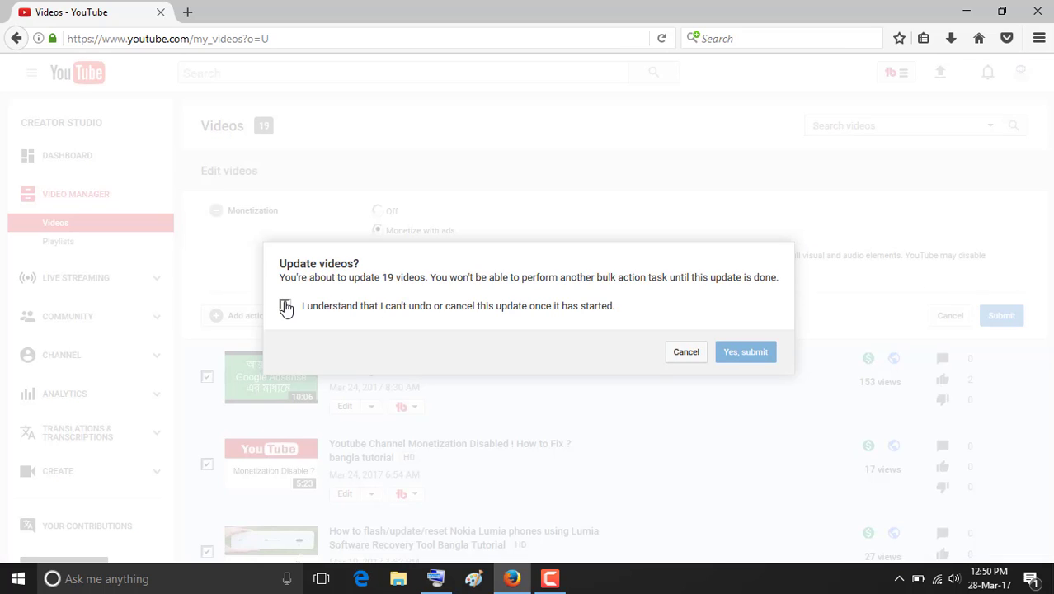
click(285, 306)
click(732, 352)
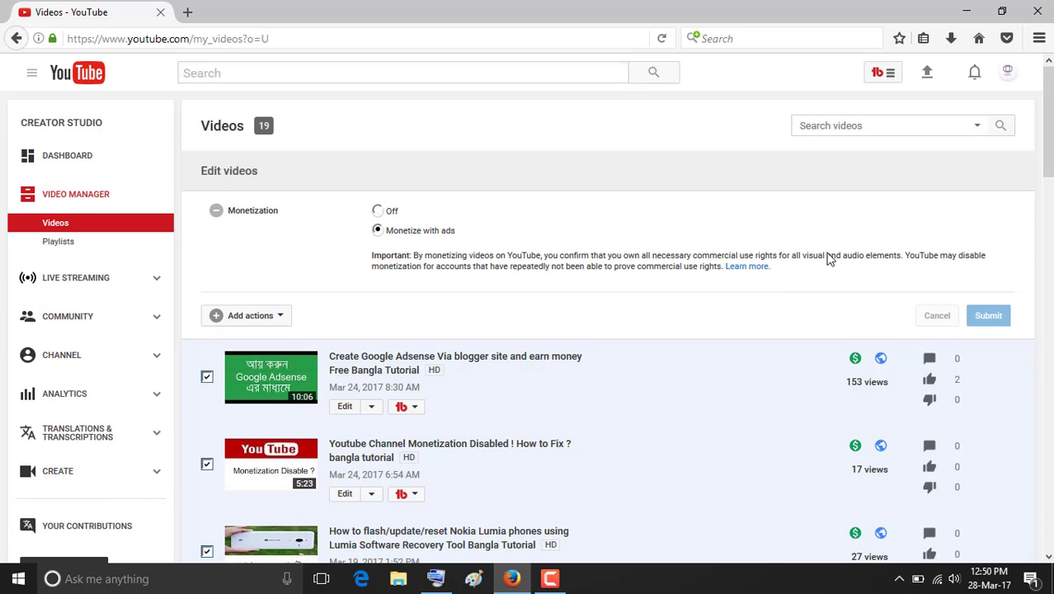
Scroll the video list while the pending bulk edit runs until '19 videos successfully updated' appears.
scroll(858, 256, down, 3)
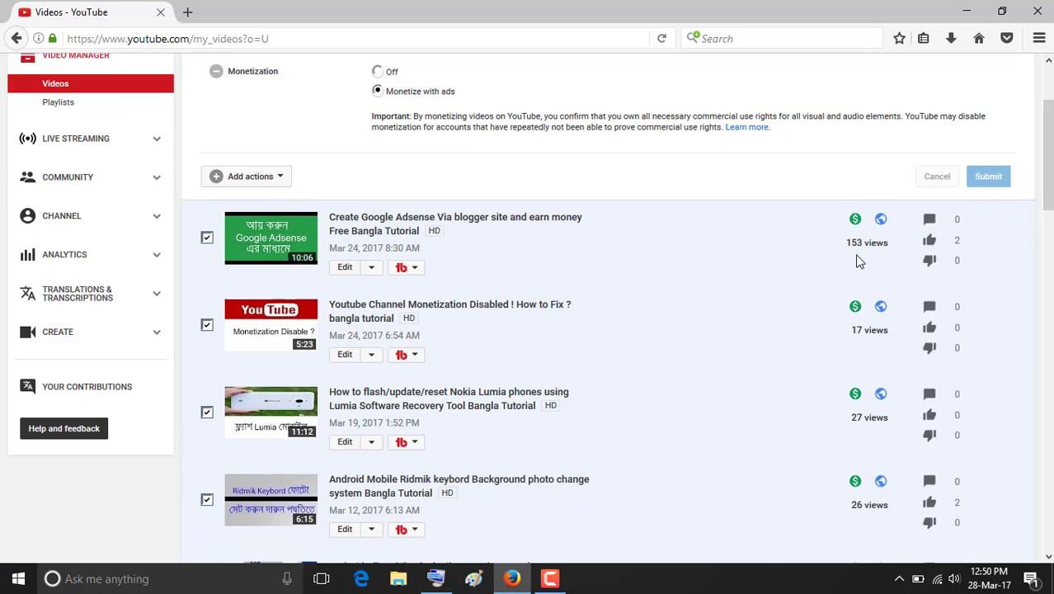
scroll(855, 262, down, 10)
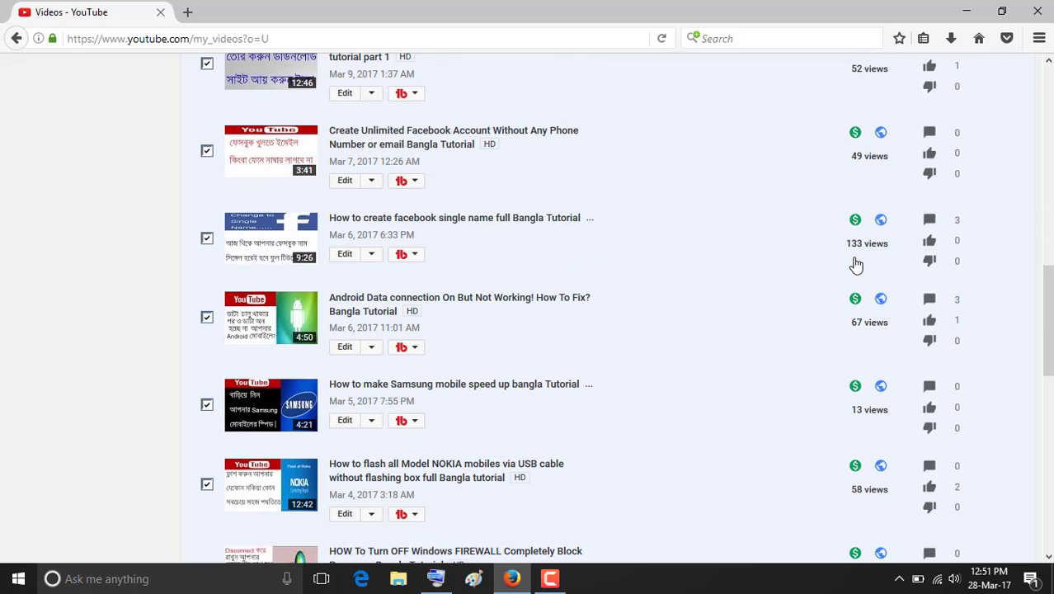
scroll(850, 258, up, 8)
scroll(849, 259, up, 3)
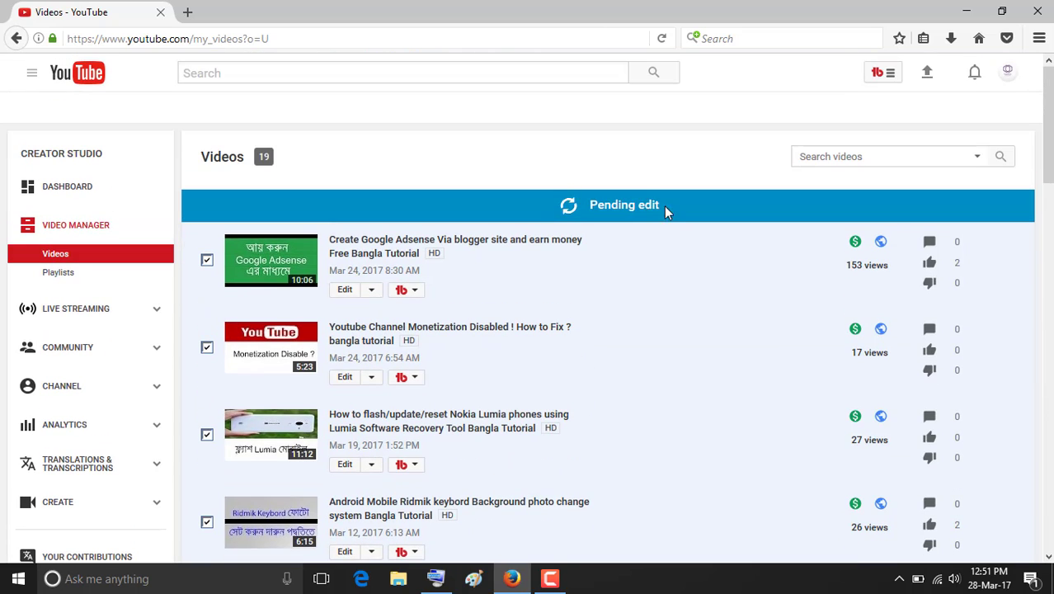
scroll(753, 235, down, 11)
scroll(849, 281, down, 12)
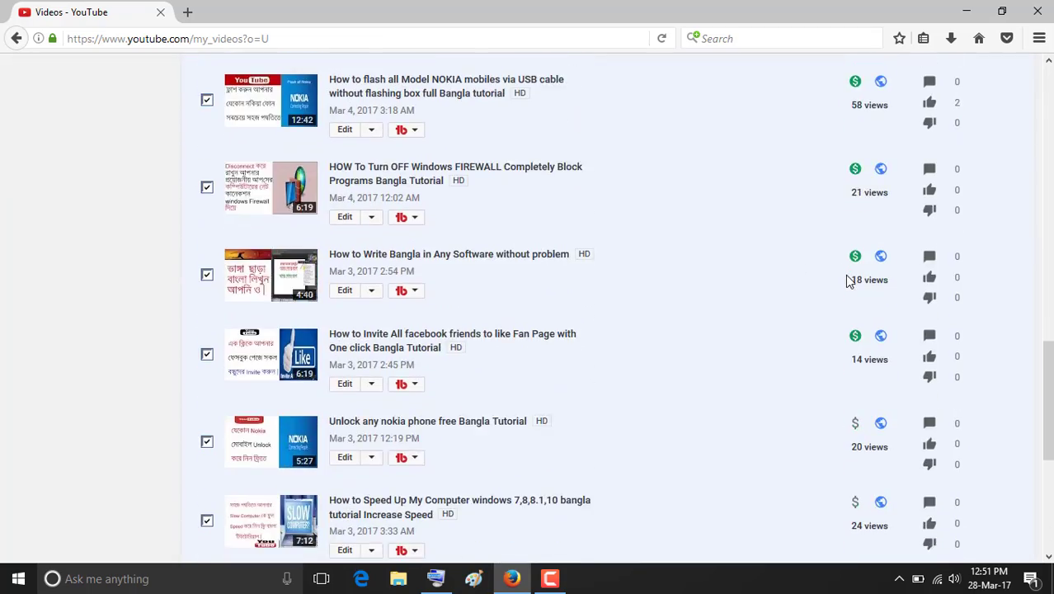
scroll(847, 276, up, 4)
scroll(842, 268, up, 13)
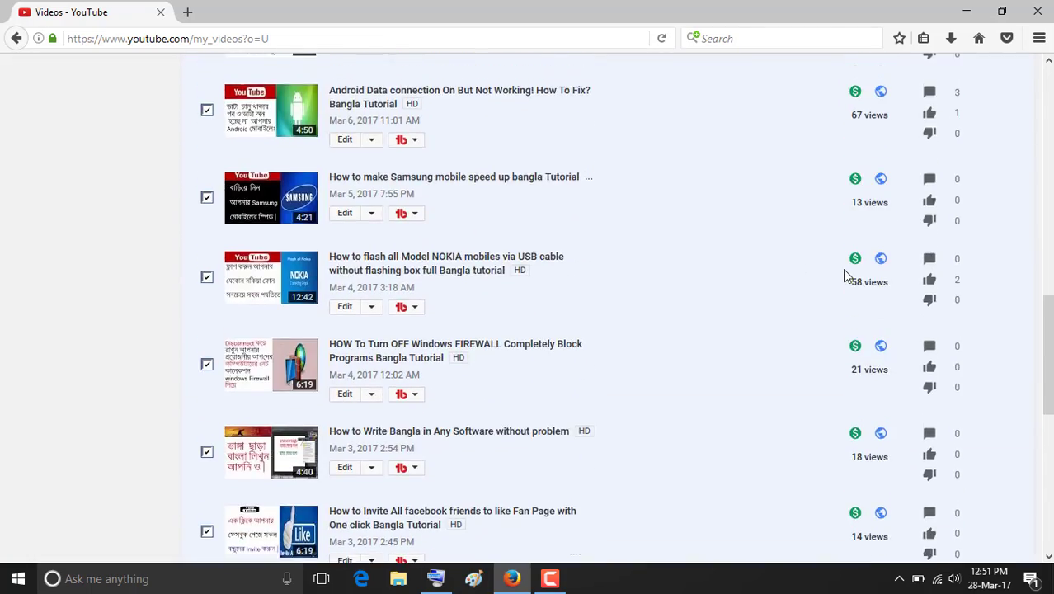
scroll(836, 253, up, 2)
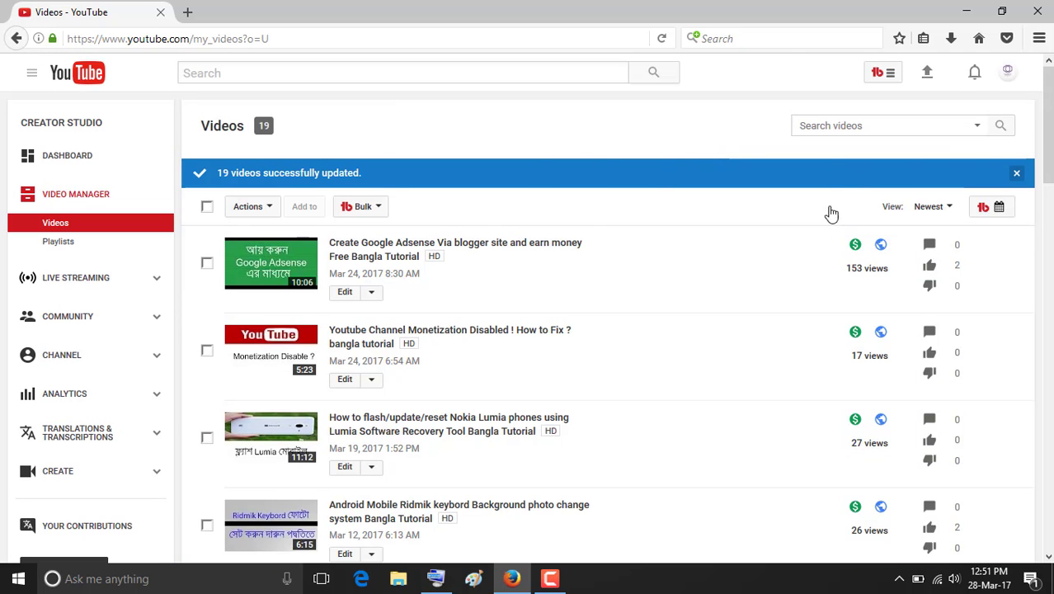
scroll(854, 248, down, 12)
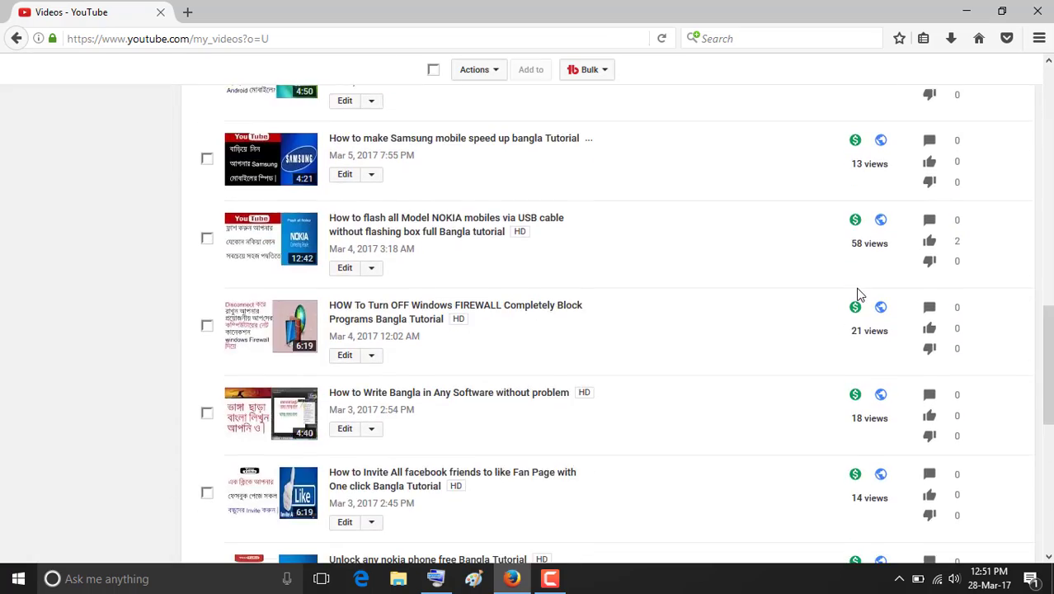
scroll(857, 288, down, 7)
scroll(861, 272, up, 9)
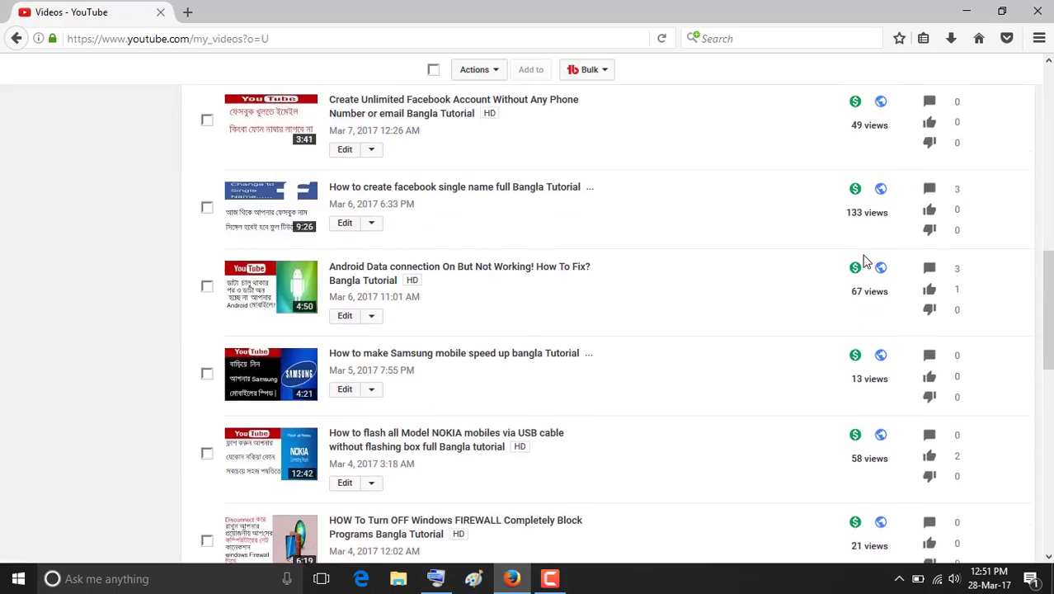
scroll(864, 260, up, 10)
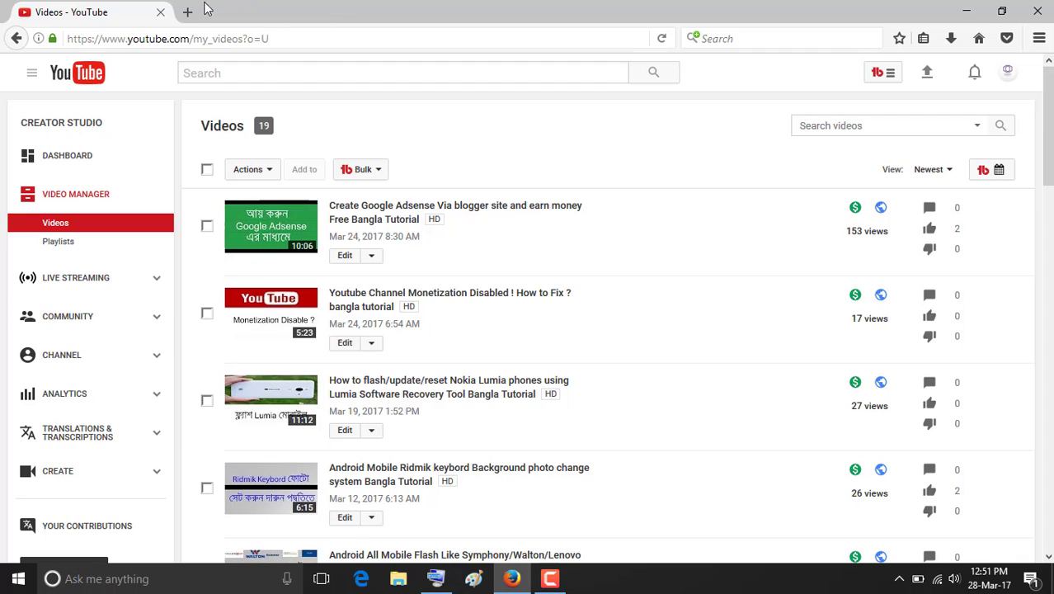
click(187, 12)
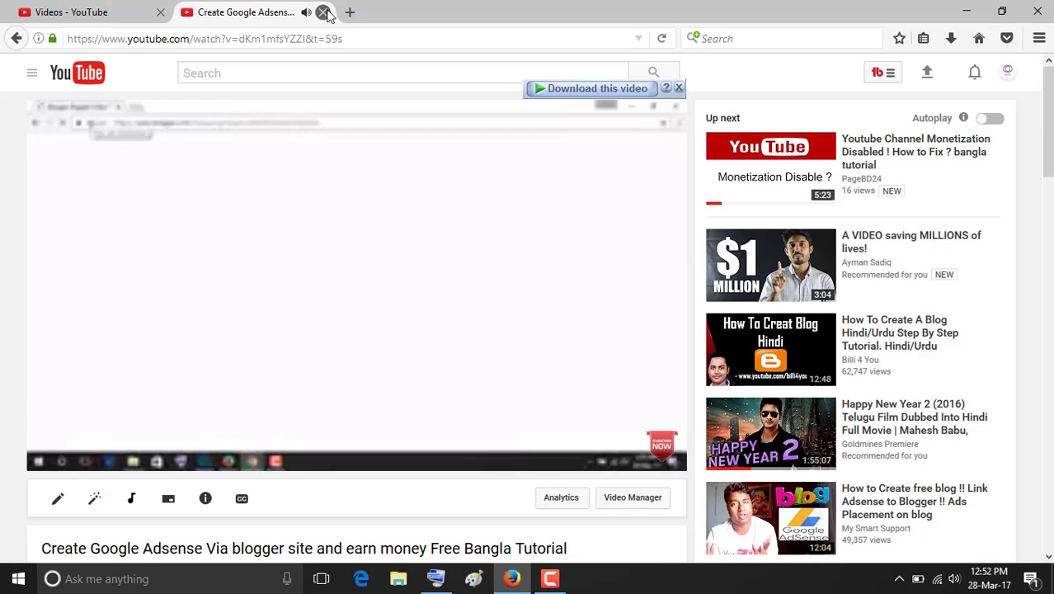
click(325, 13)
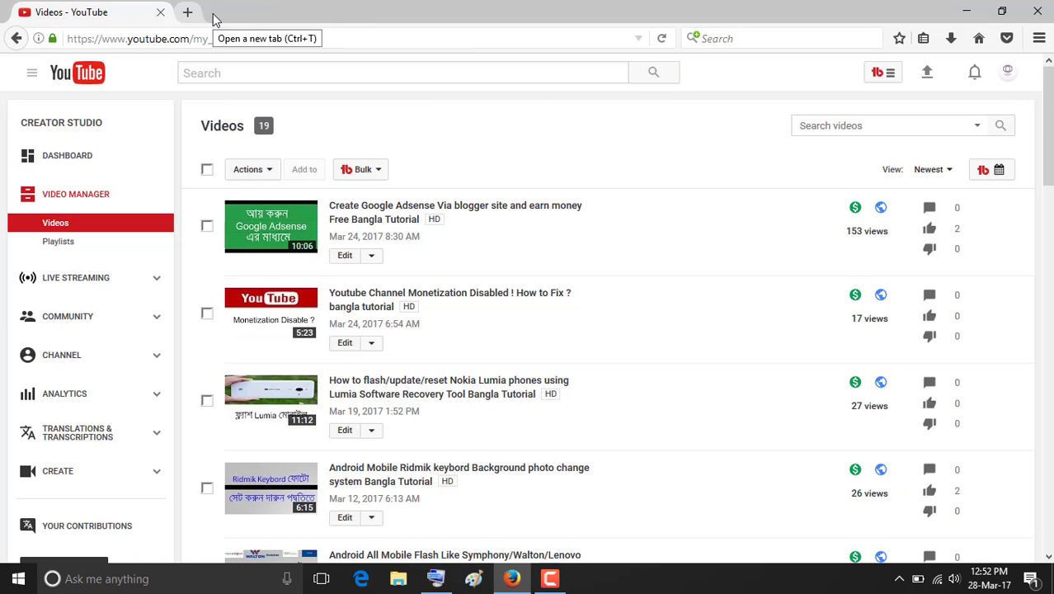